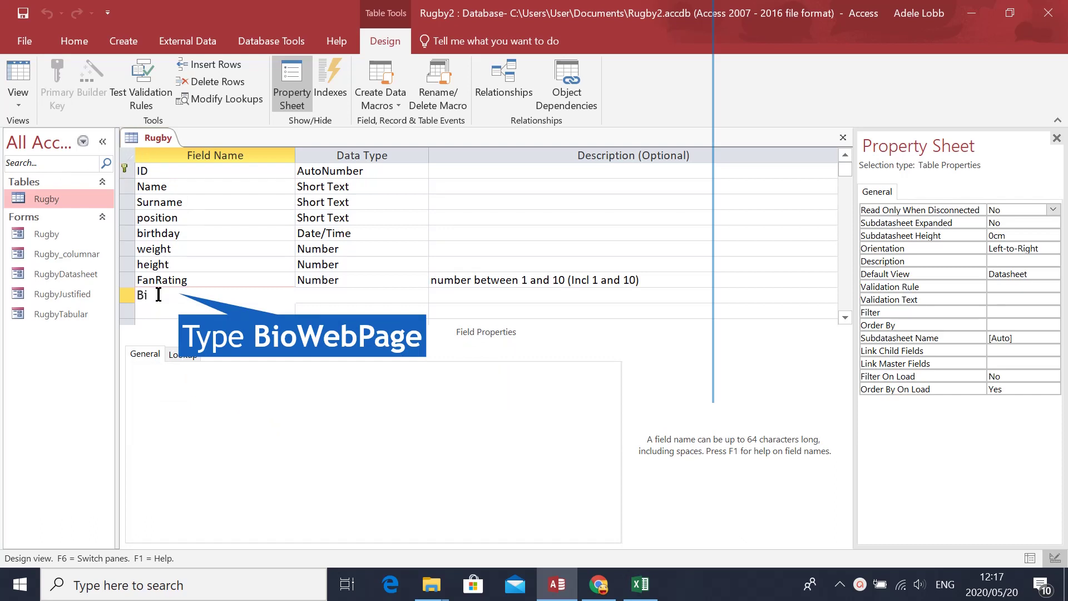
# - Add a BioWebPage field with the Hyperlink data type to the Rugby table and save the table
pyautogui.write('oWebPage')
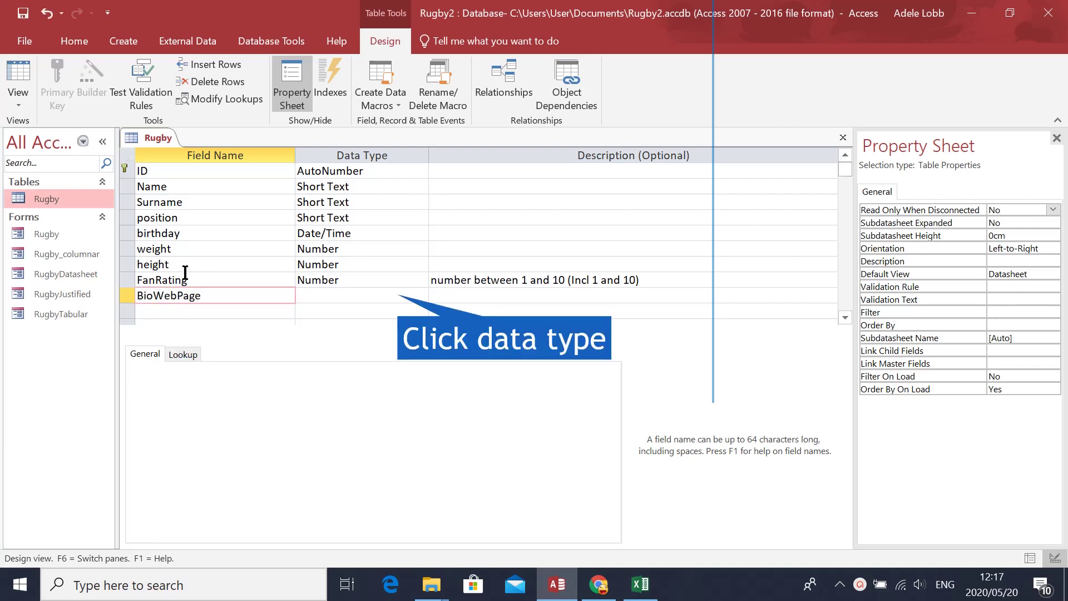
pyautogui.click(417, 295)
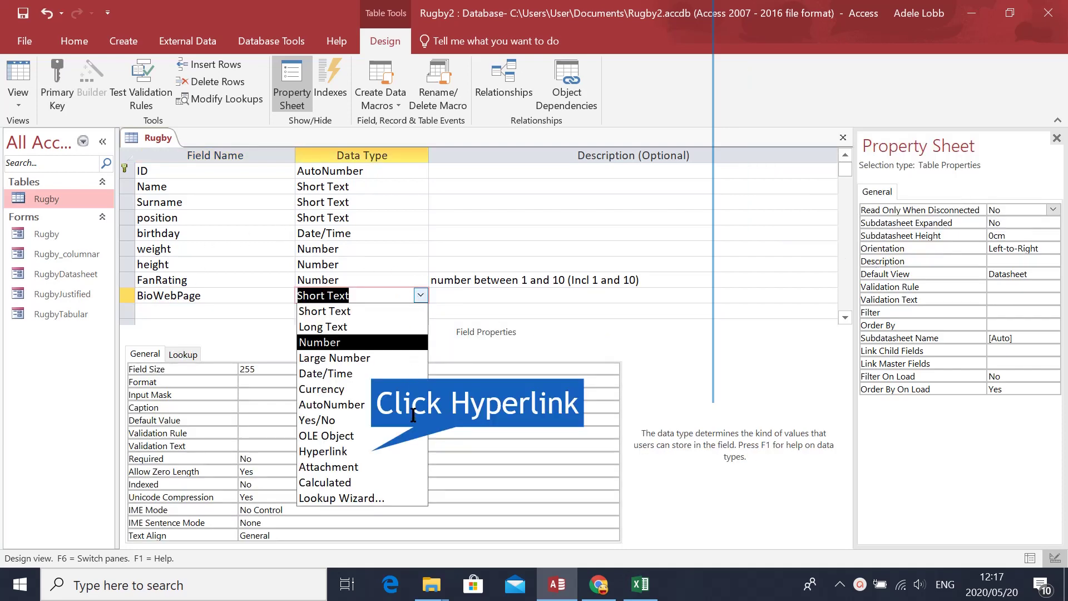
pyautogui.click(376, 449)
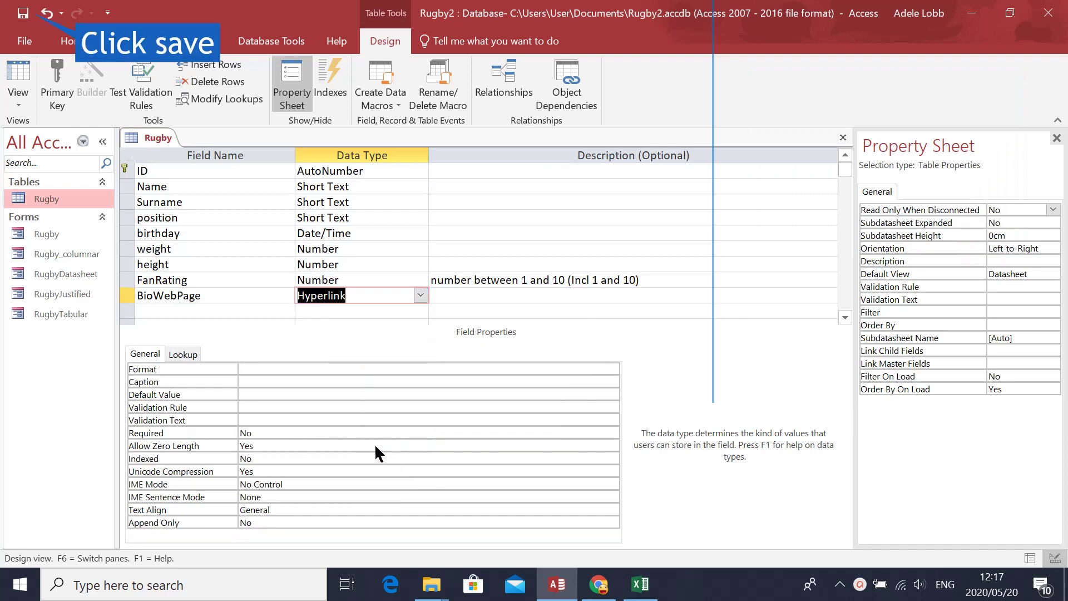
pyautogui.click(23, 13)
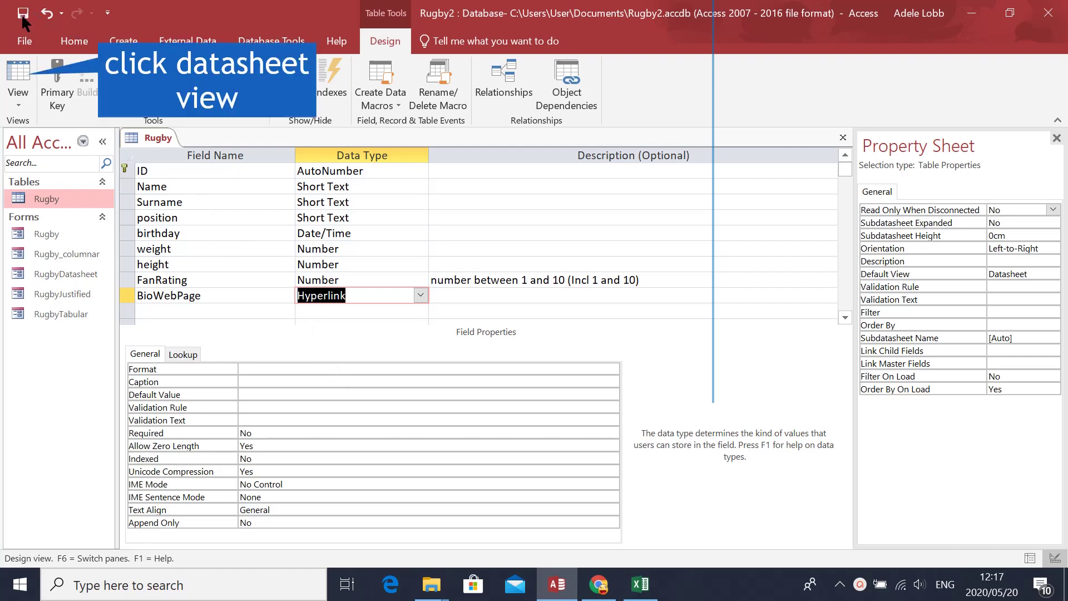
# - Show the Rugby table in Datasheet view and widen the BioWebPage column to fit long links
pyautogui.click(19, 68)
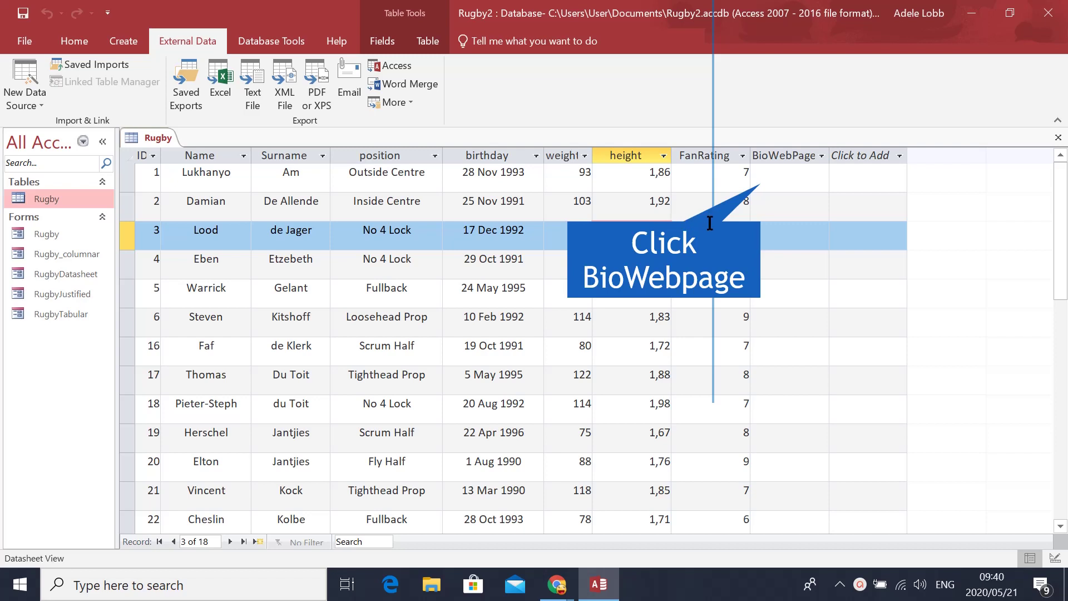
pyautogui.click(779, 174)
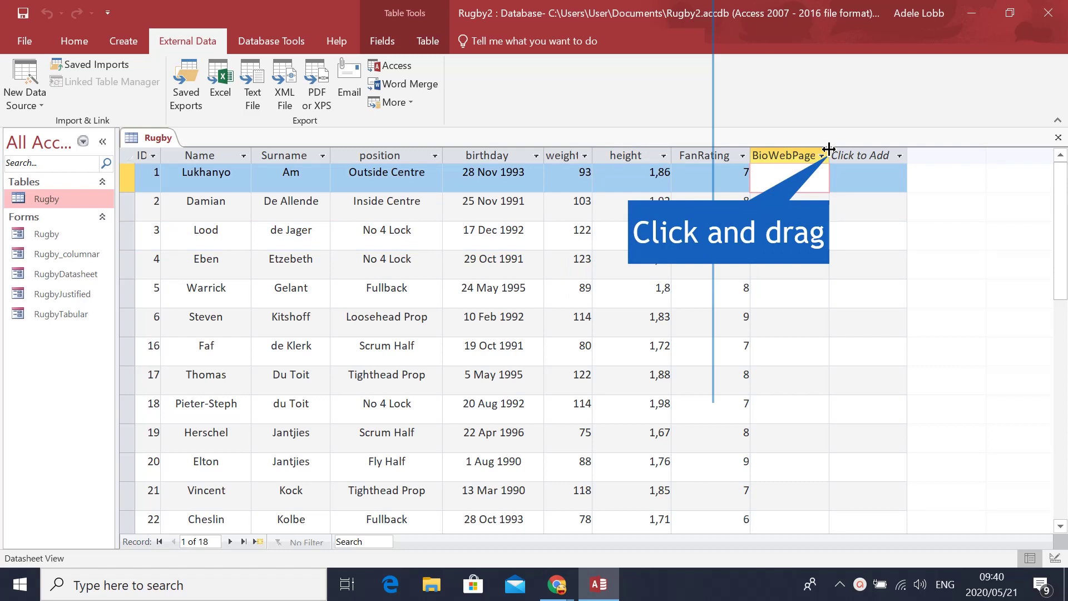
pyautogui.moveTo(829, 149); pyautogui.dragTo(938, 142)
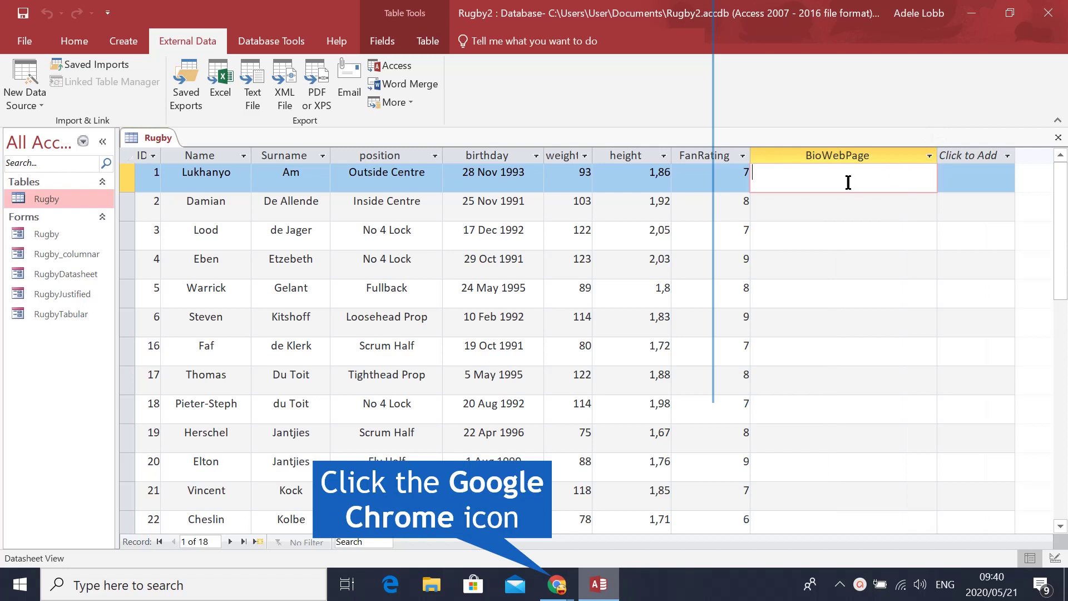
# - Switch to Chrome and copy the web address of the open Lukhanyo Am player page
pyautogui.click(555, 585)
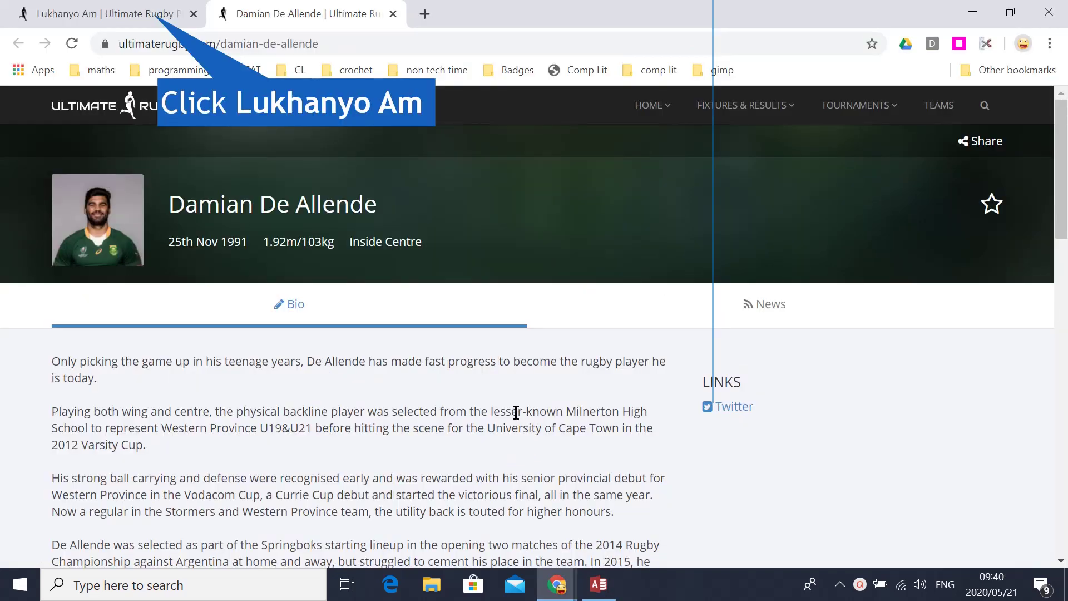
pyautogui.click(127, 13)
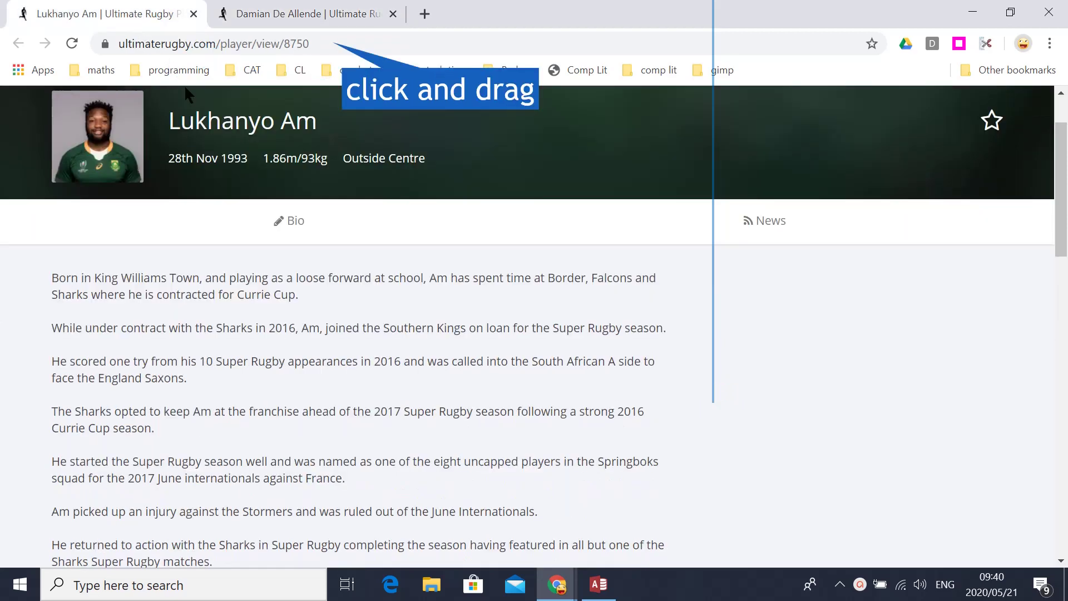
pyautogui.click(315, 44)
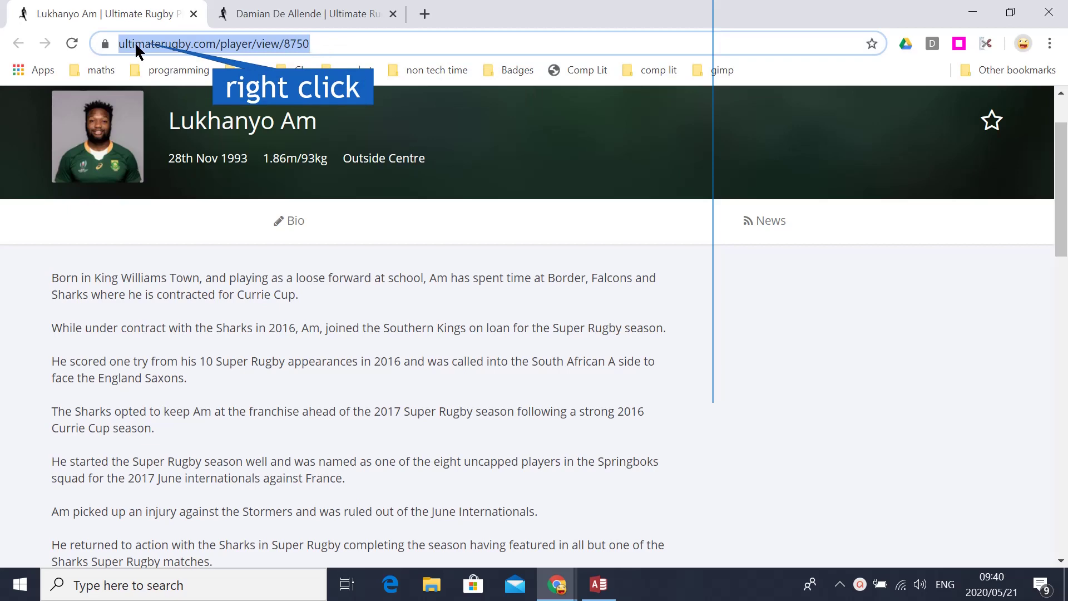
pyautogui.rightClick(111, 41)
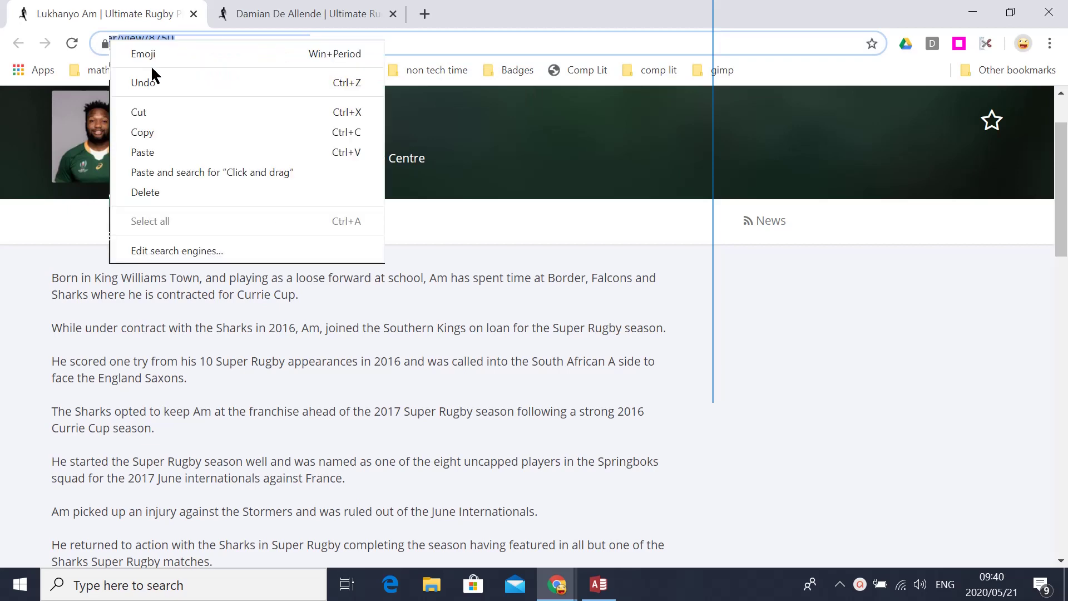
pyautogui.click(167, 132)
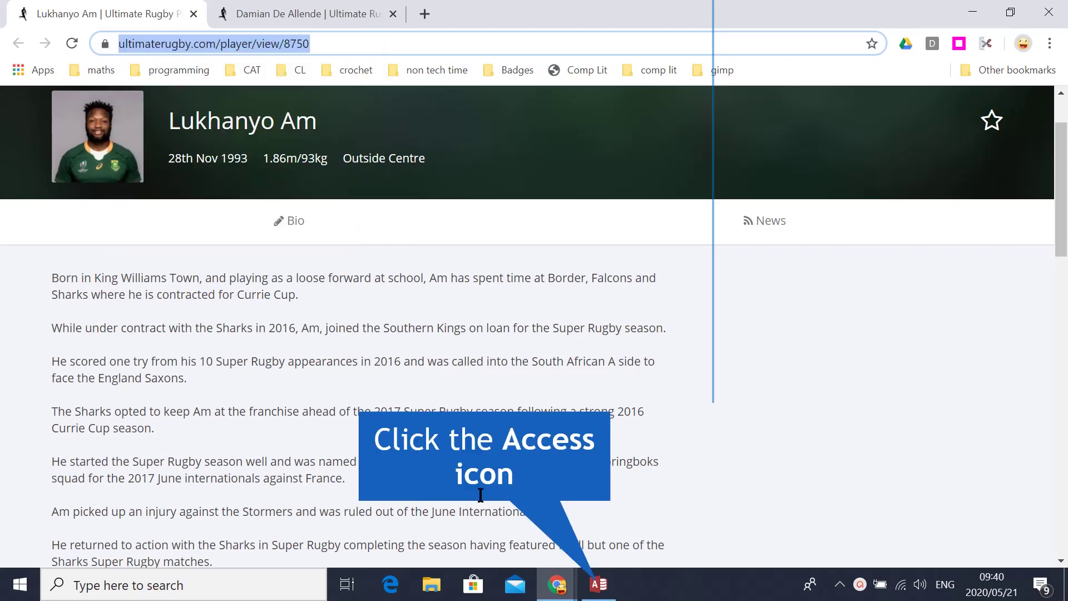
# - Switch to Access and paste the copied address into BioWebPage for Lukhanyo Am, record 1
pyautogui.click(599, 588)
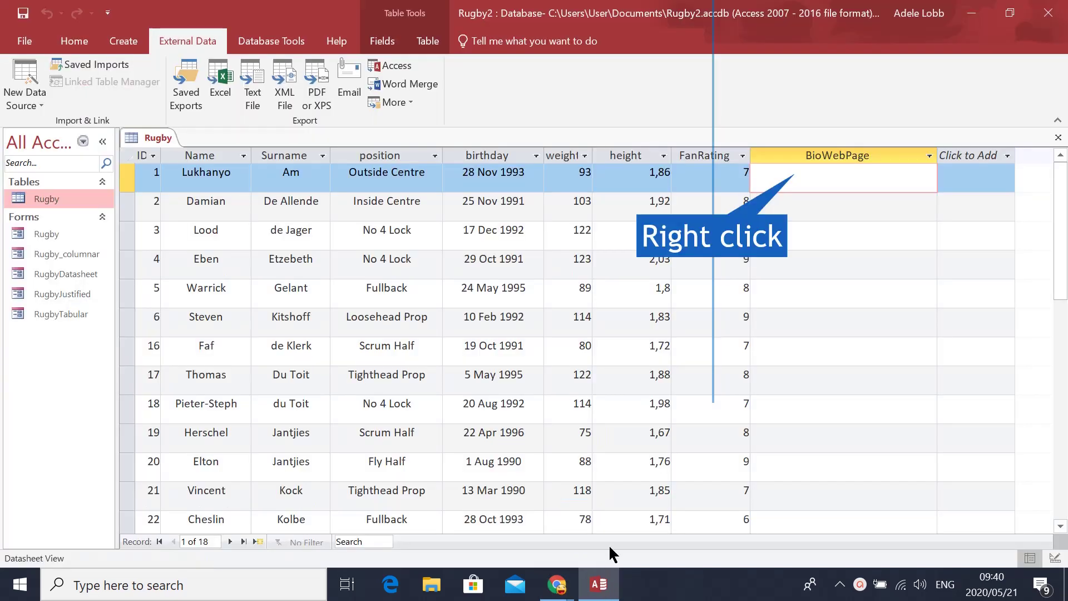
pyautogui.rightClick(771, 177)
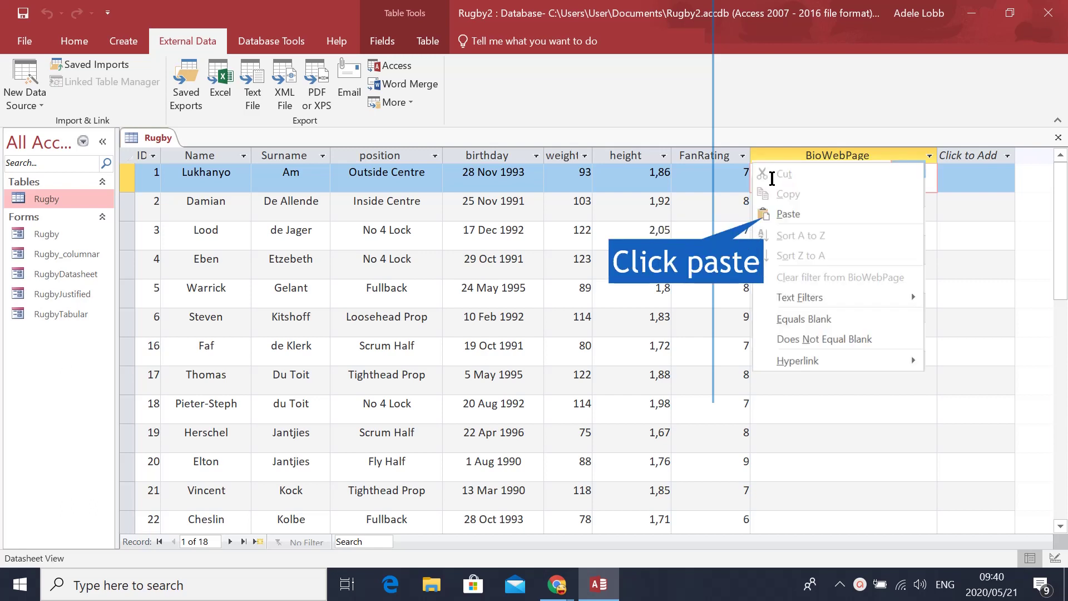
pyautogui.click(810, 218)
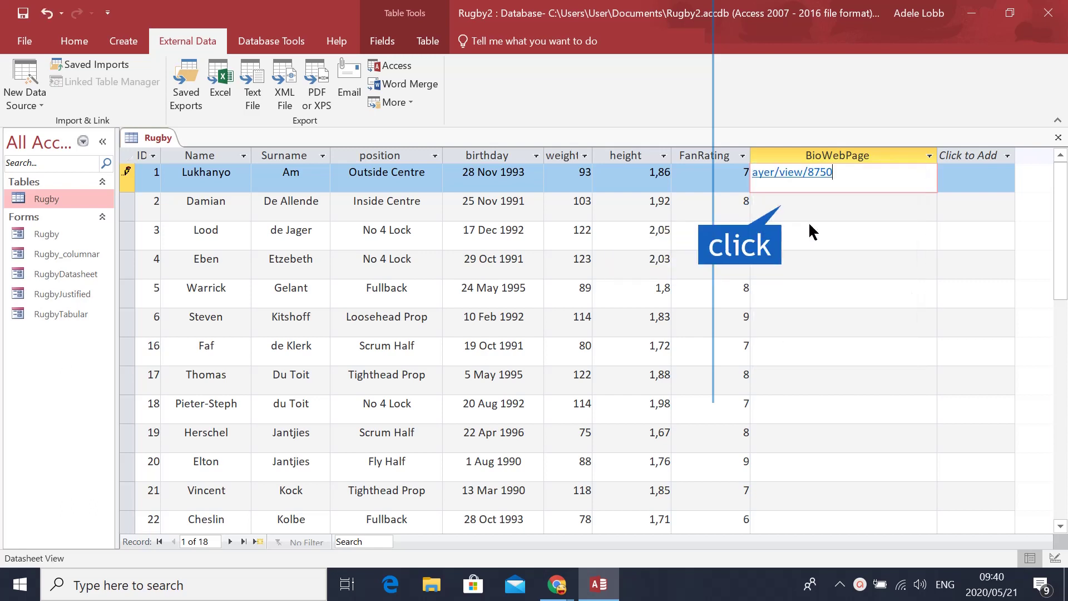
pyautogui.click(786, 205)
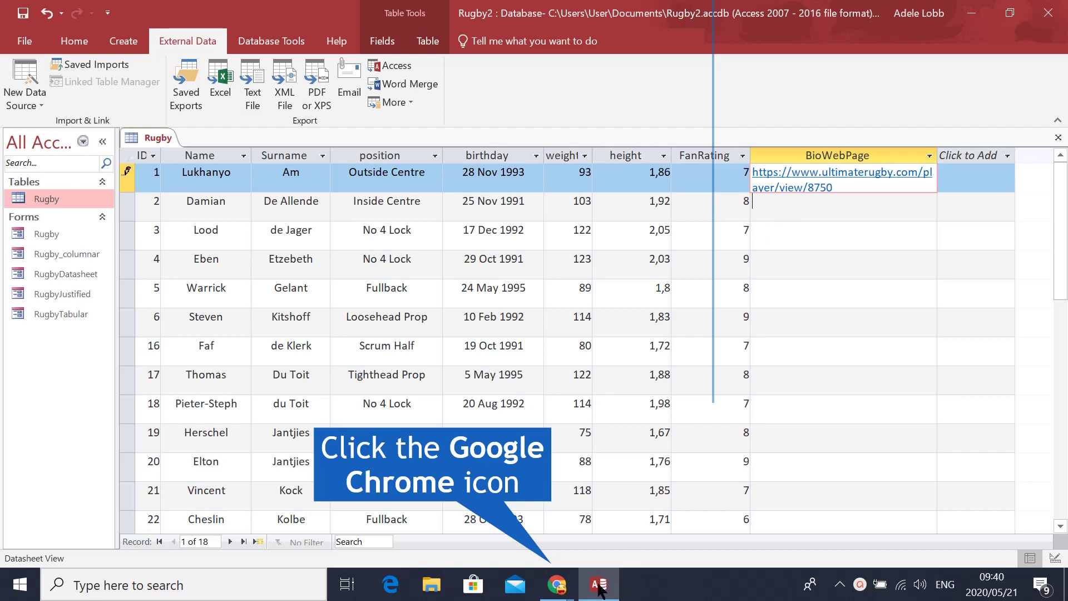
# - Switch to Chrome and copy the web address of the Damian De Allende player page
pyautogui.click(557, 585)
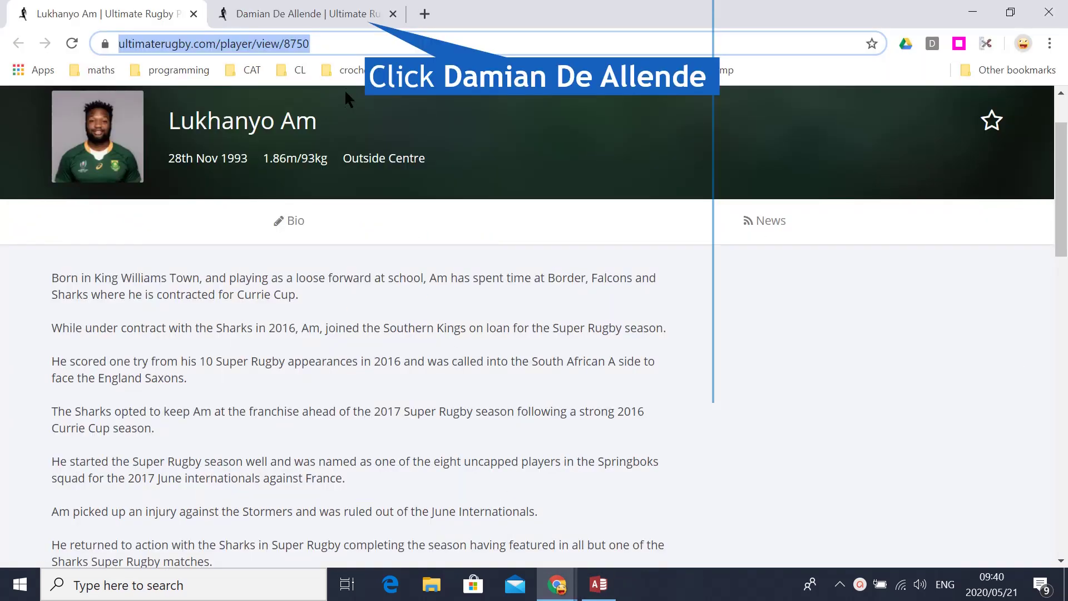
pyautogui.click(340, 13)
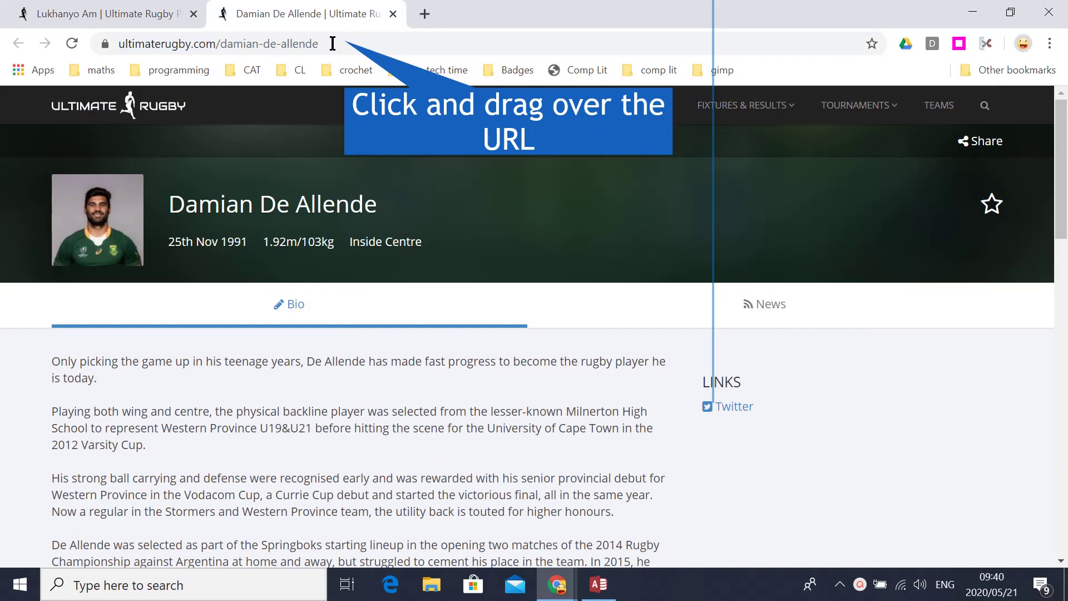
pyautogui.moveTo(332, 43); pyautogui.dragTo(98, 43)
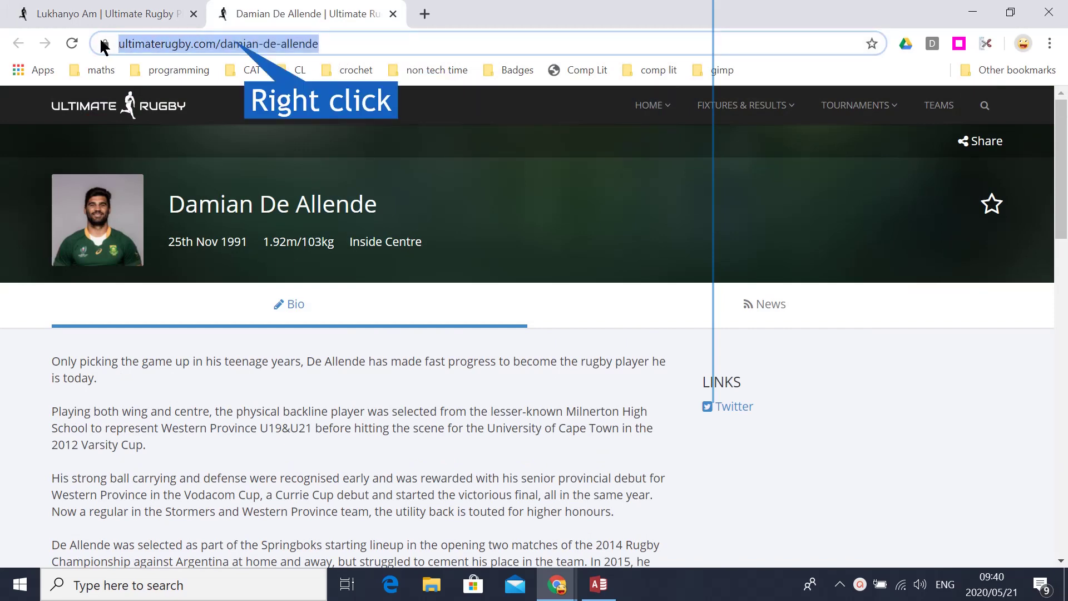
pyautogui.rightClick(183, 45)
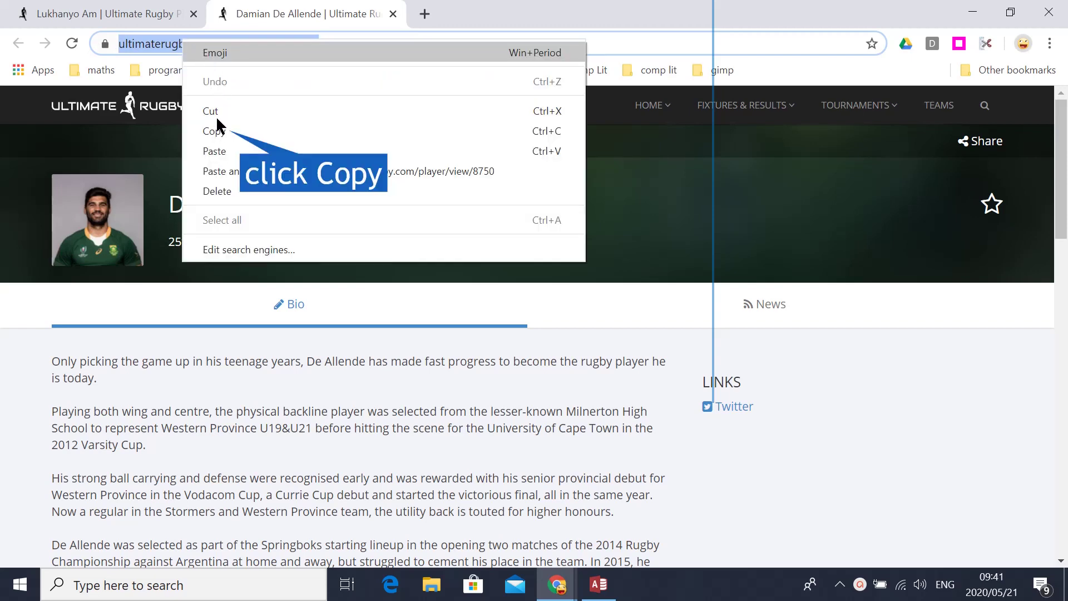
pyautogui.click(221, 130)
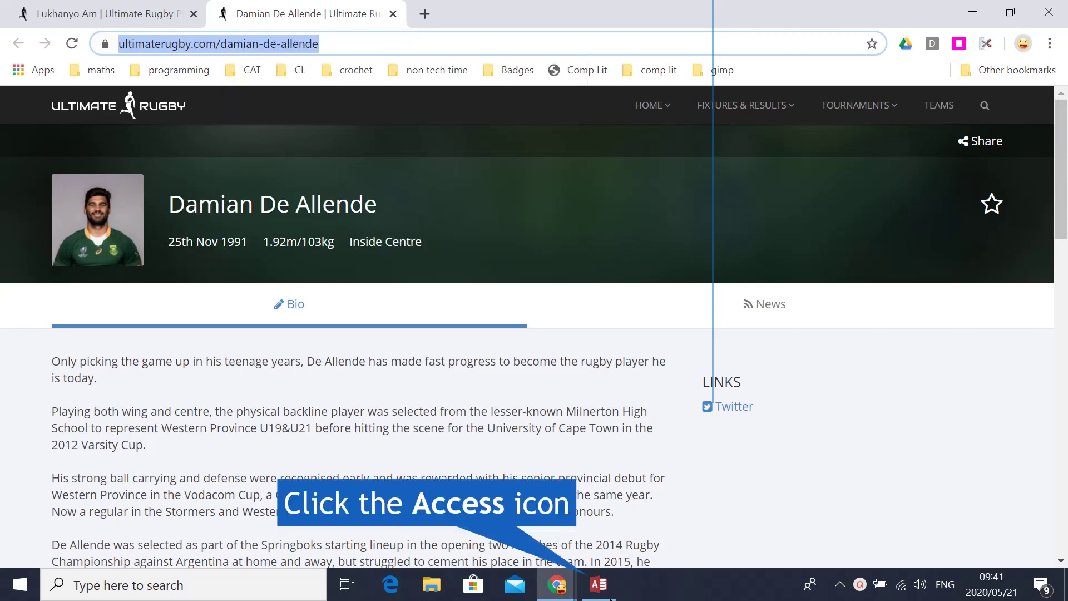
# - Switch to Access and paste the copied address into BioWebPage for Damian De Allende, record 2
pyautogui.click(599, 585)
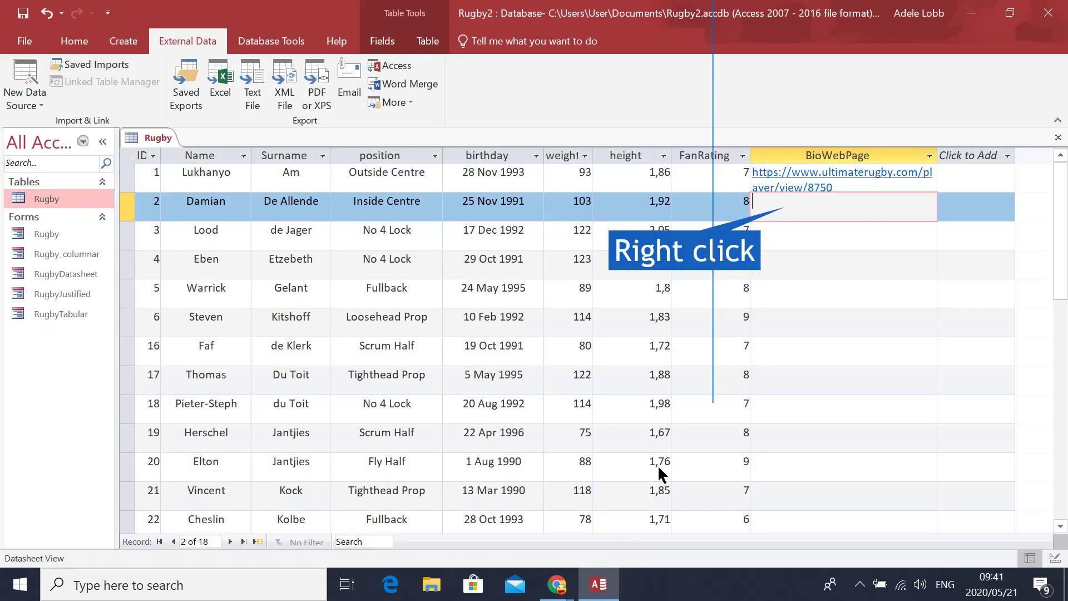
pyautogui.rightClick(772, 206)
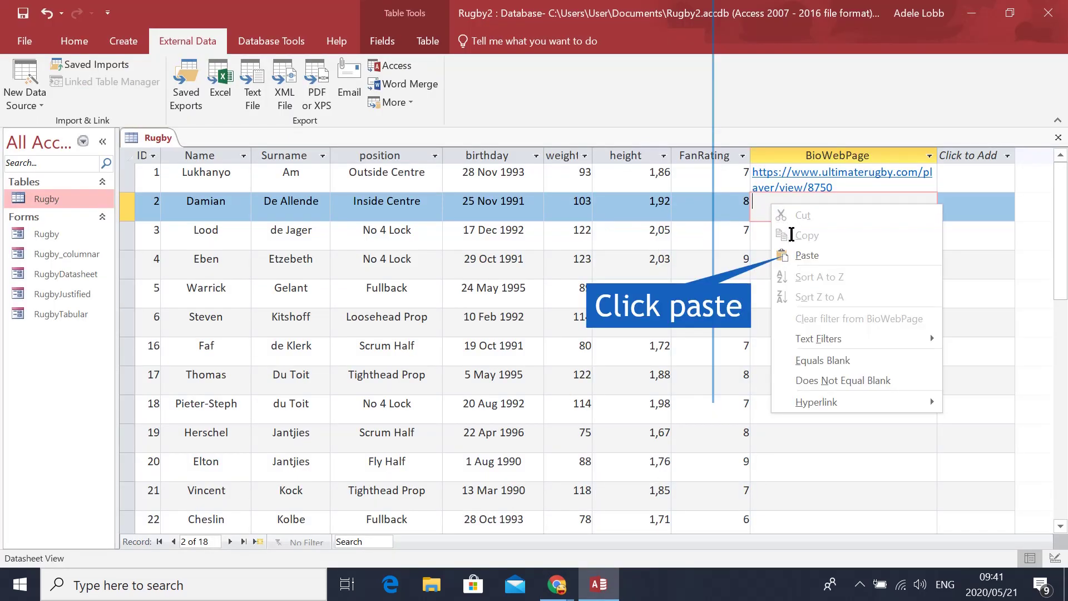
pyautogui.click(802, 254)
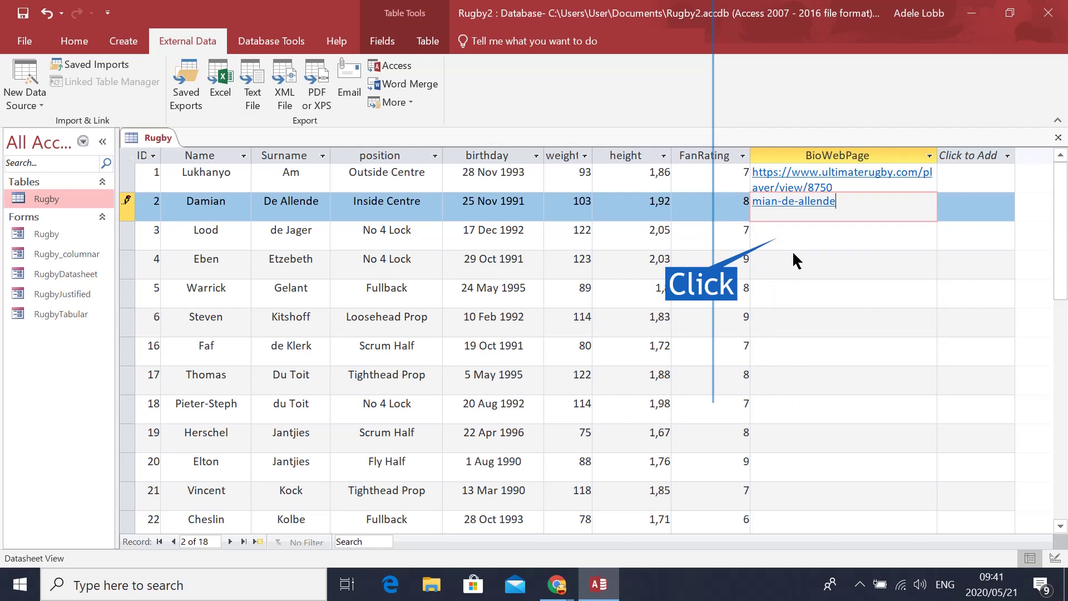
pyautogui.click(792, 253)
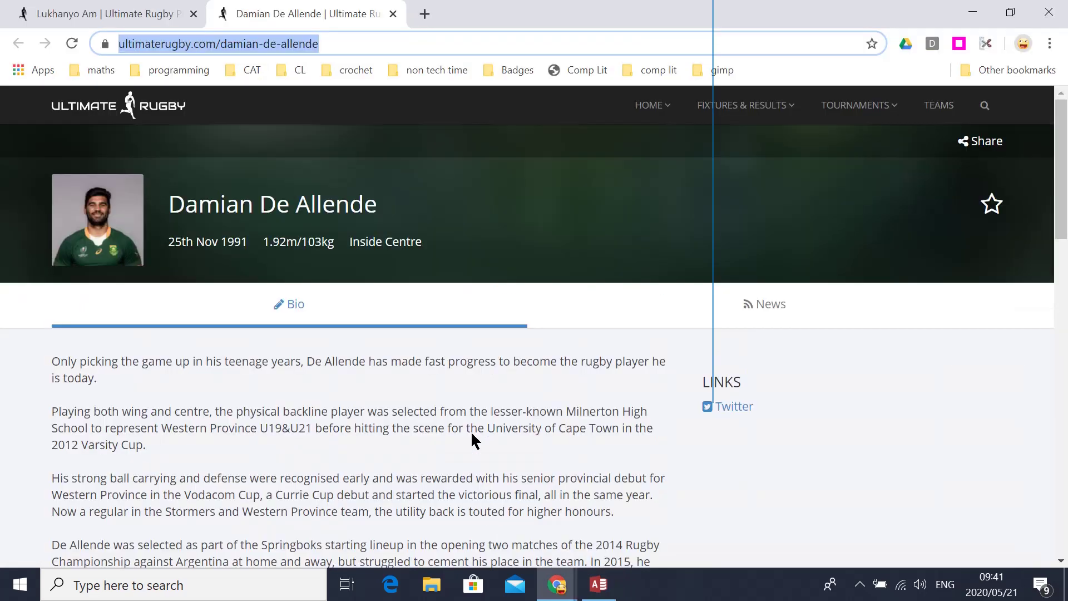
# - Switch to Chrome and close both the Damian De Allende and Lukhanyo Am player pages
pyautogui.click(557, 585)
pyautogui.click(393, 14)
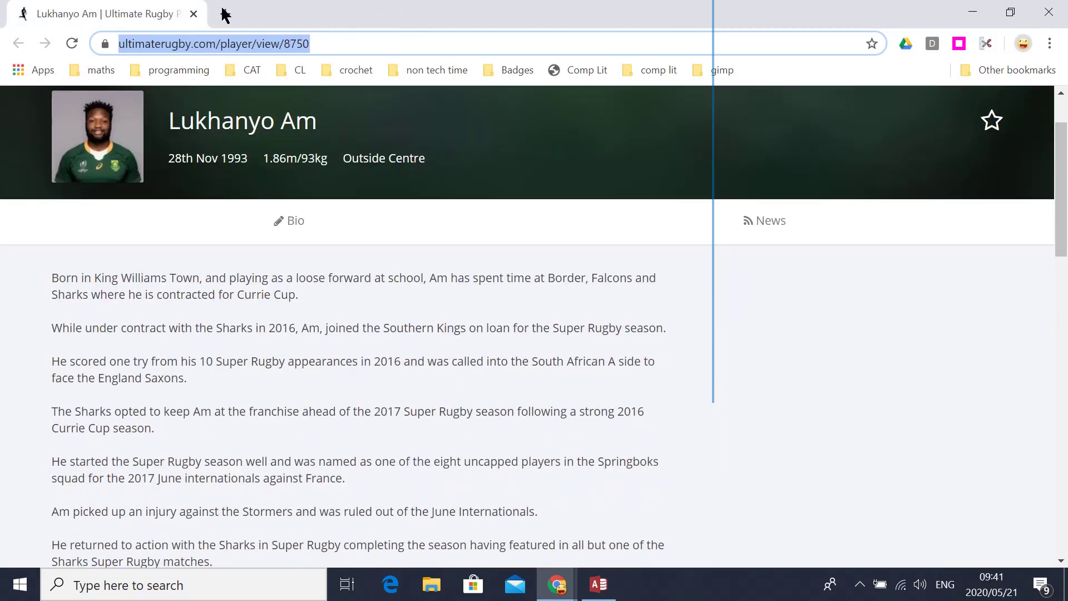
pyautogui.click(194, 14)
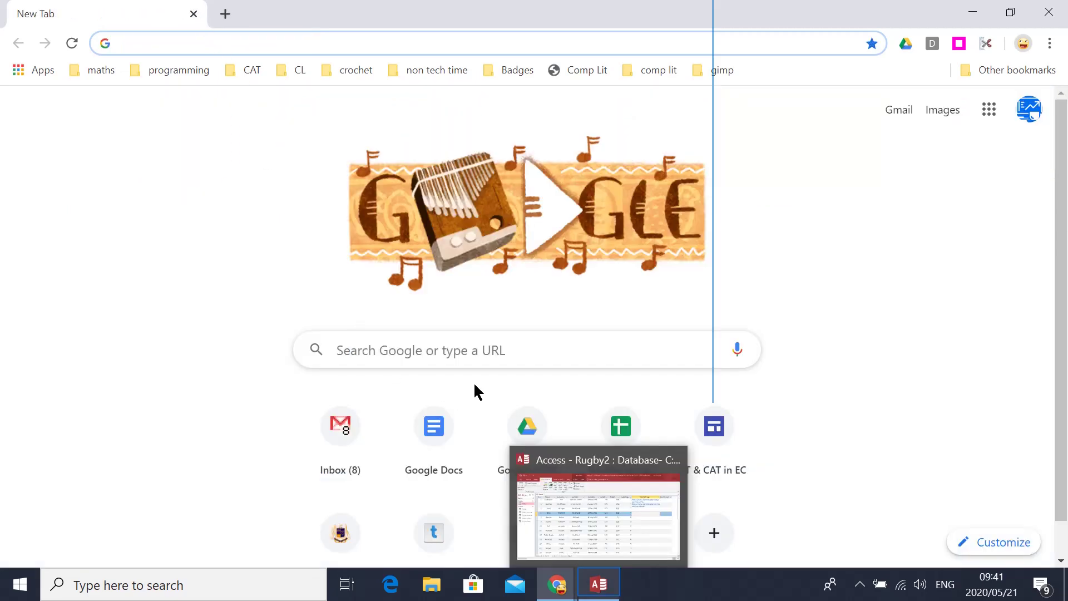
# - Switch to Access and follow the BioWebPage hyperlink in Lukhanyo Am's record to test it
pyautogui.click(594, 587)
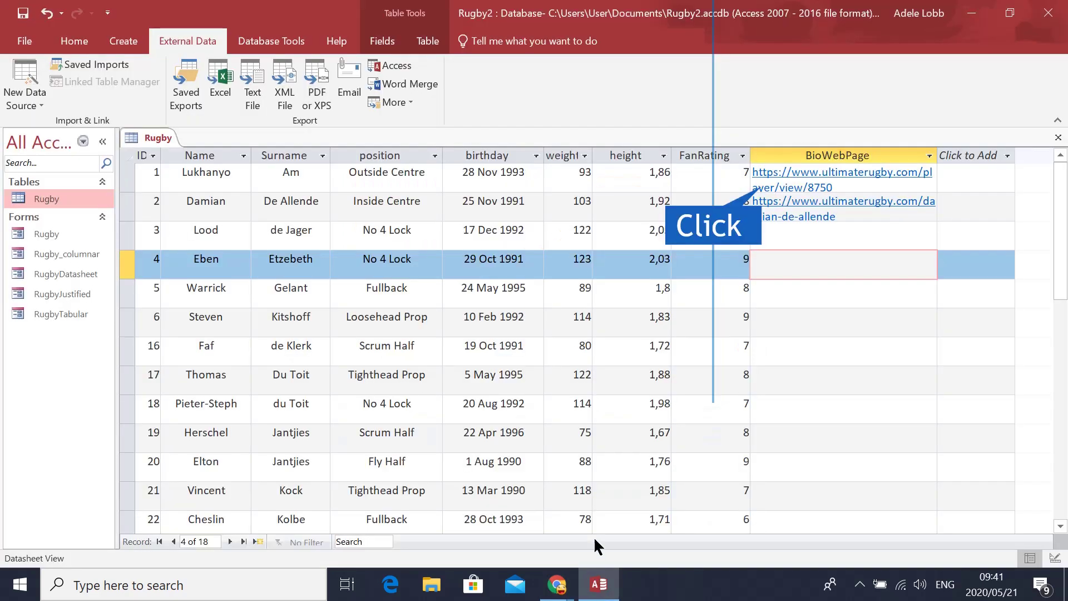
pyautogui.click(799, 174)
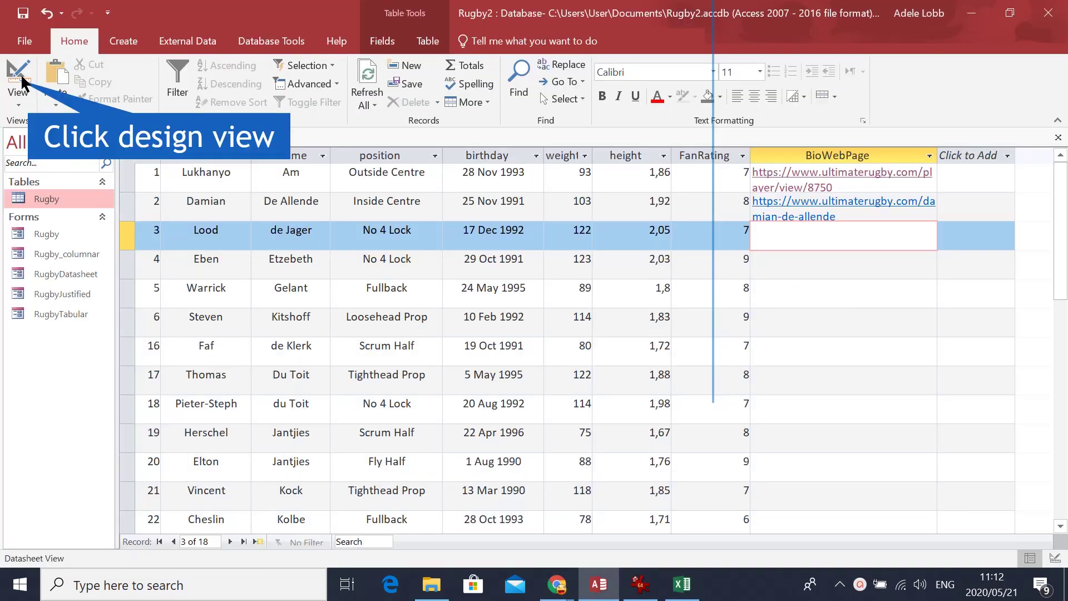
# - In Design view, add a PlayerStats field below BioWebPage with the Attachment data type
pyautogui.click(19, 71)
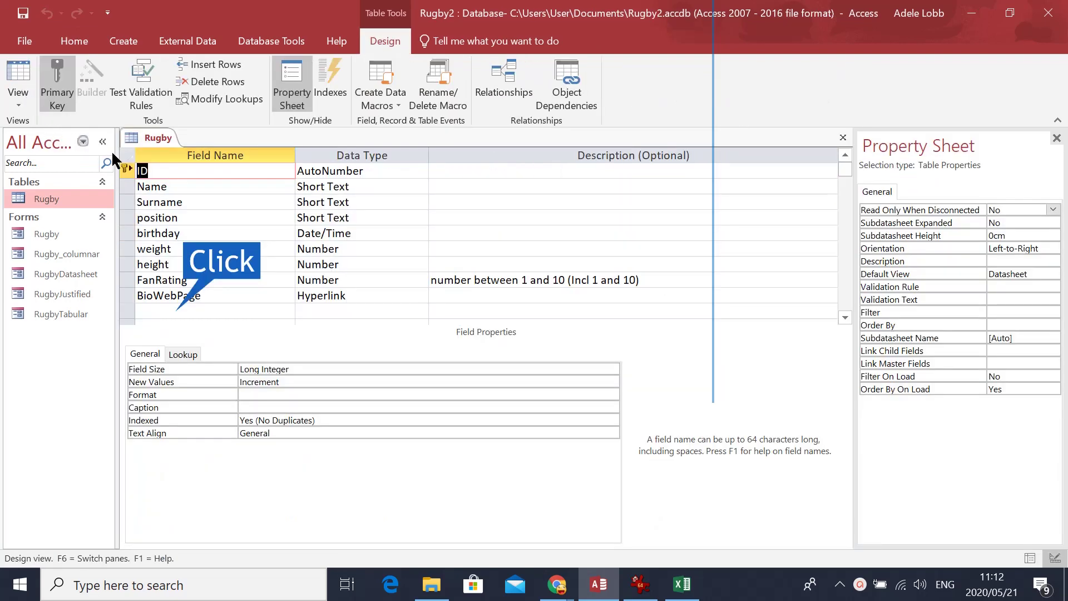
pyautogui.click(186, 310)
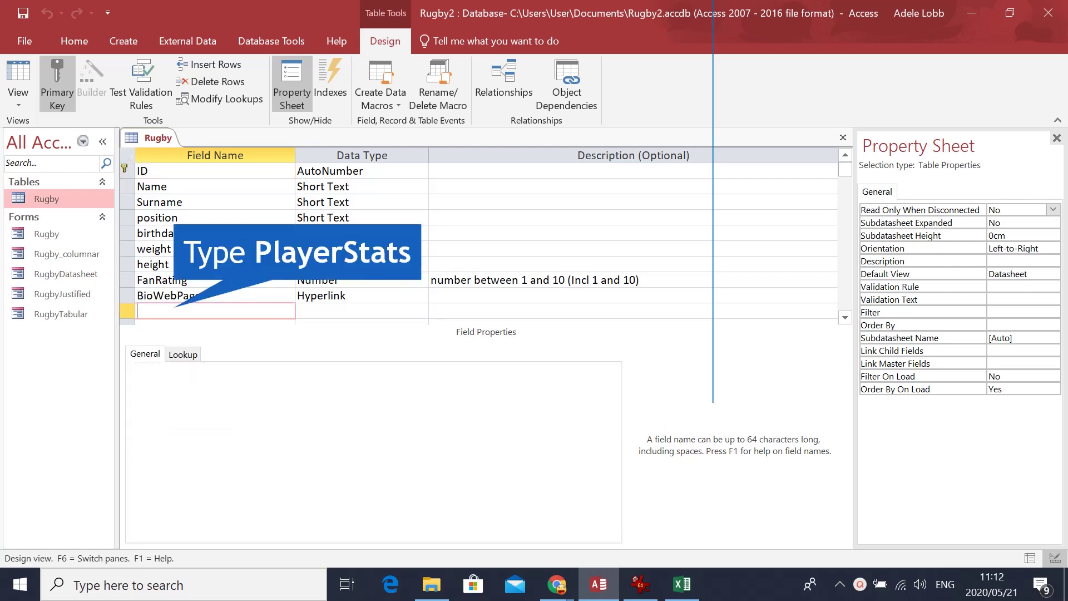
pyautogui.write('PlayerStats')
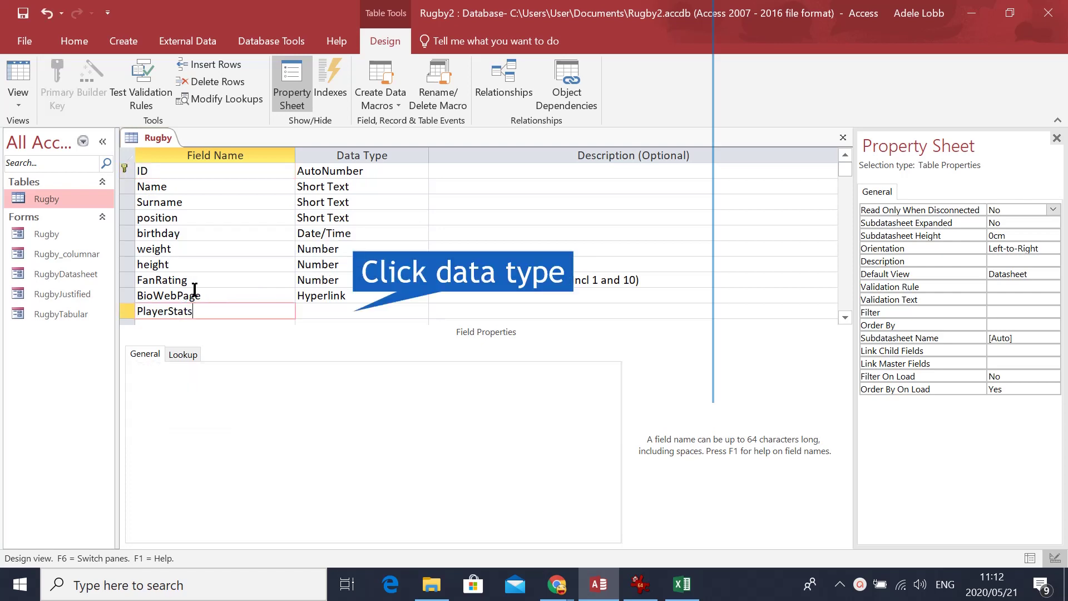
pyautogui.click(406, 306)
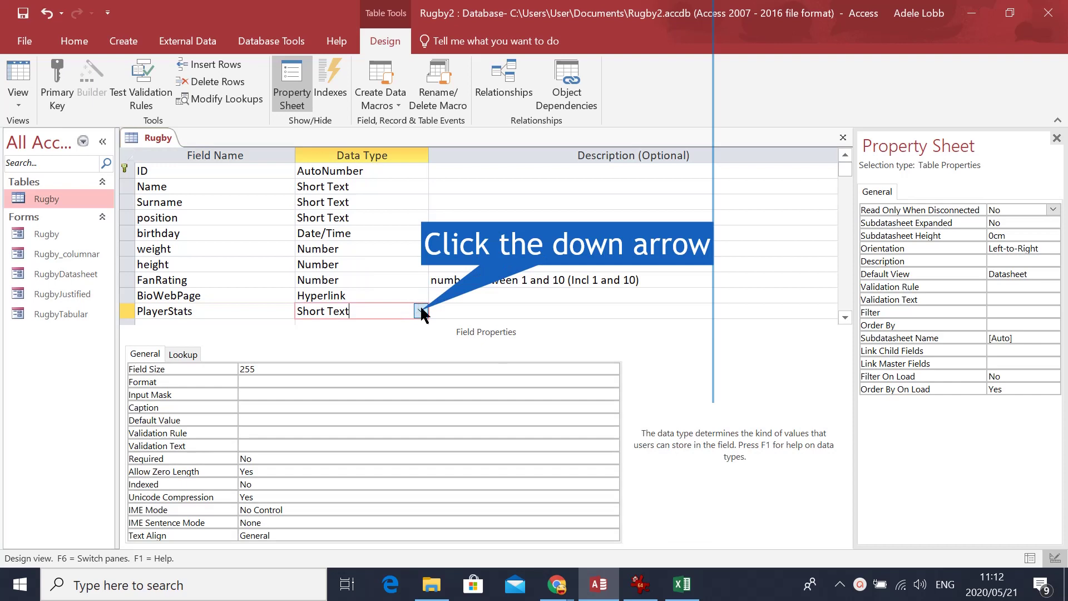
pyautogui.click(420, 310)
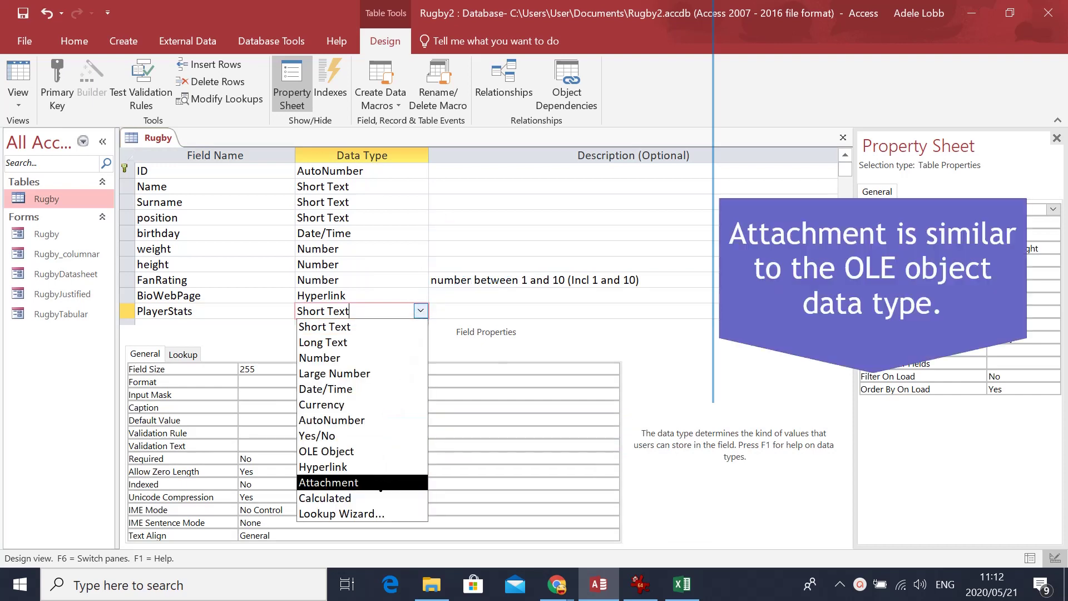
pyautogui.click(342, 483)
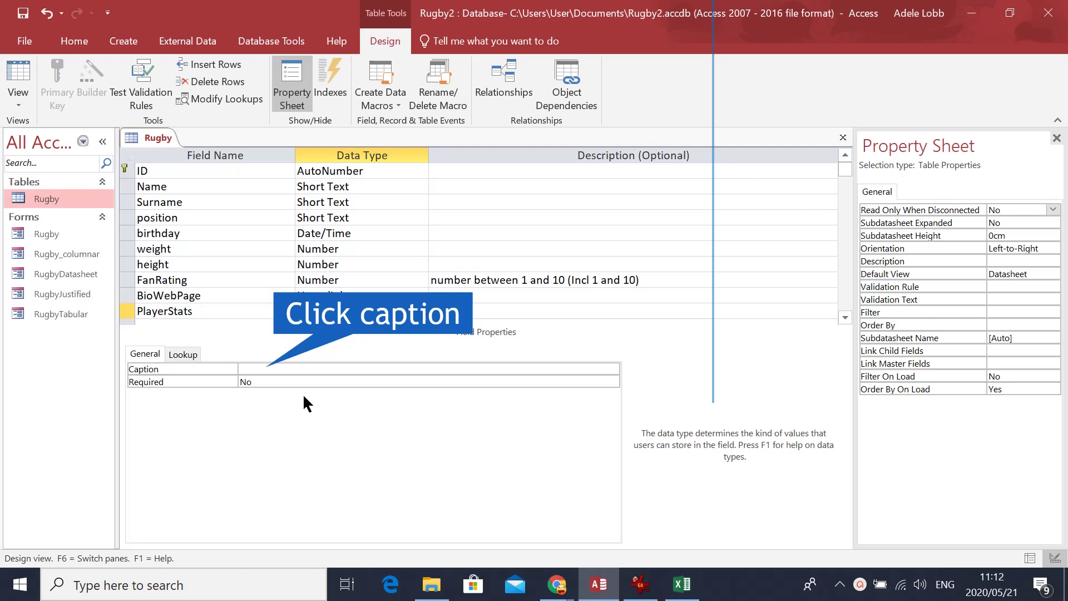
# - Set the PlayerStats field's caption to PlayerStatistics
pyautogui.click(273, 367)
pyautogui.write('Players')
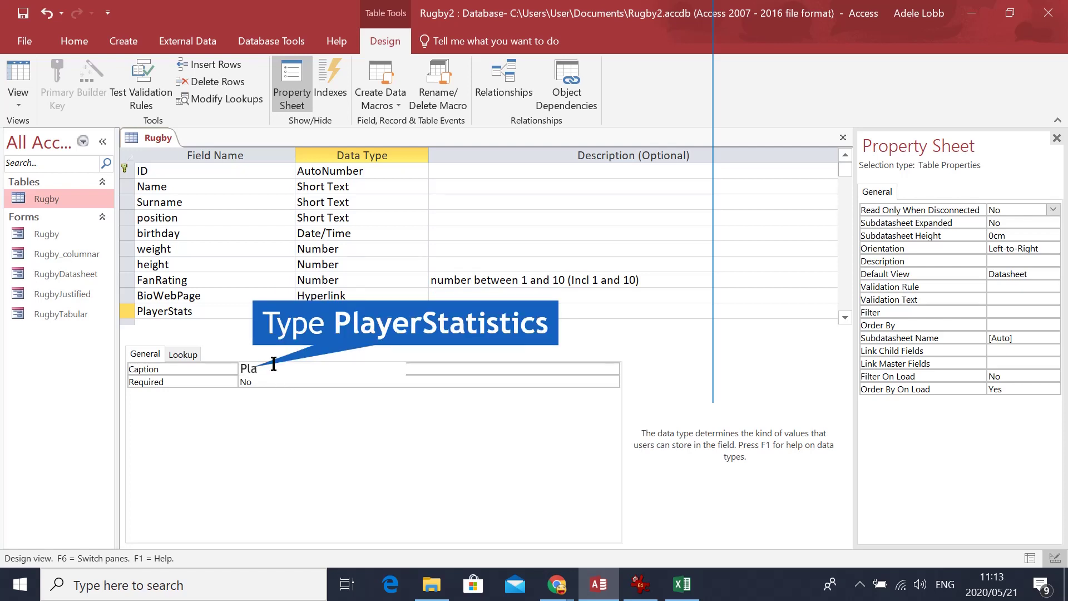
pyautogui.write('tati')
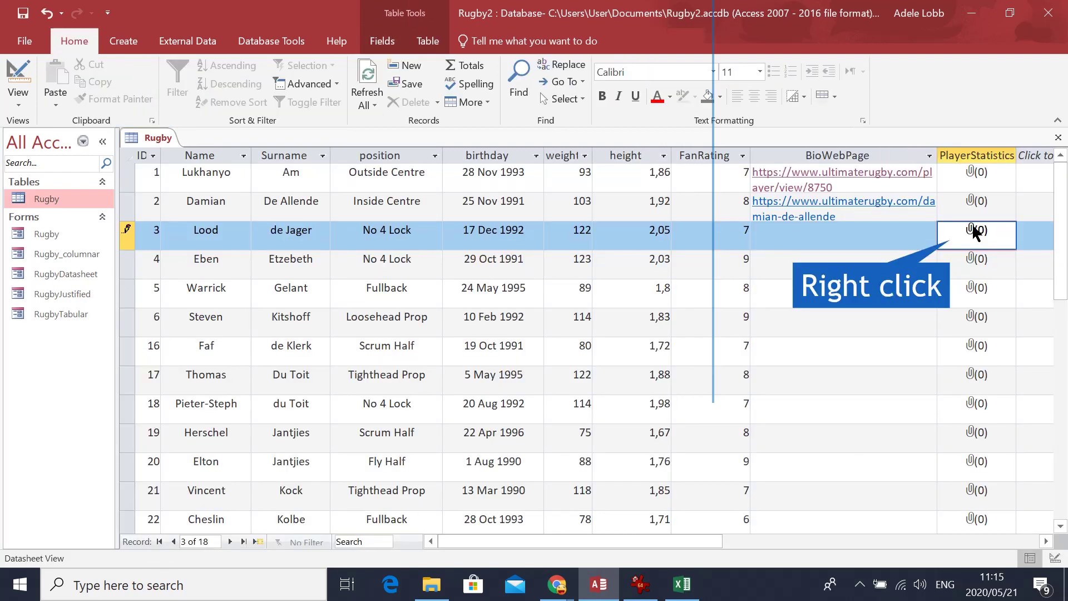
# - Attach deJagaar.xlsx from Downloads to the PlayerStatistics field of Lood de Jager's record, then move to the Etzebeth record
pyautogui.rightClick(975, 233)
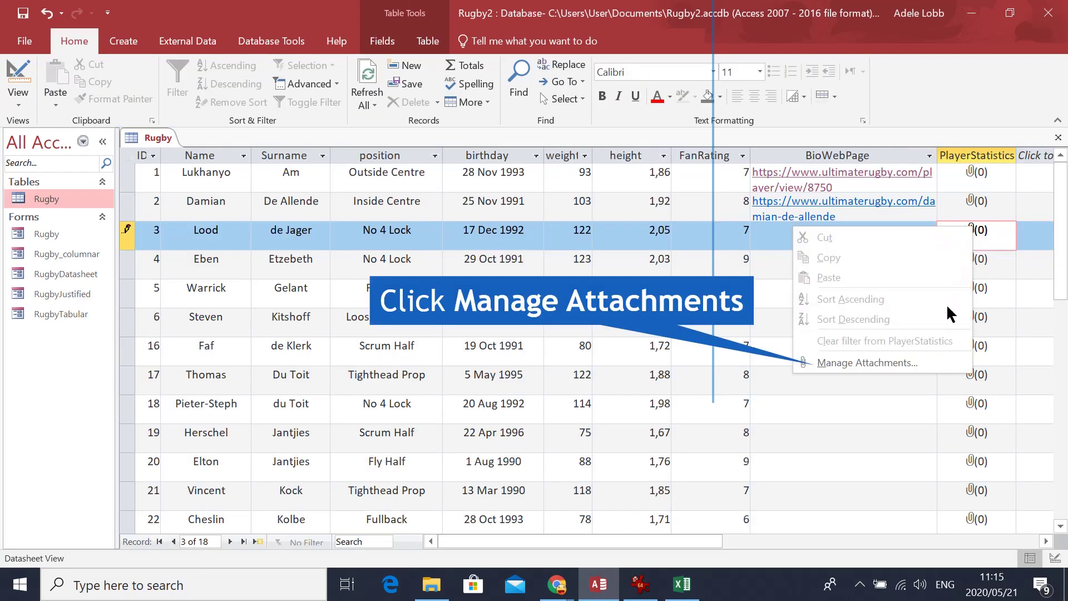
pyautogui.click(900, 363)
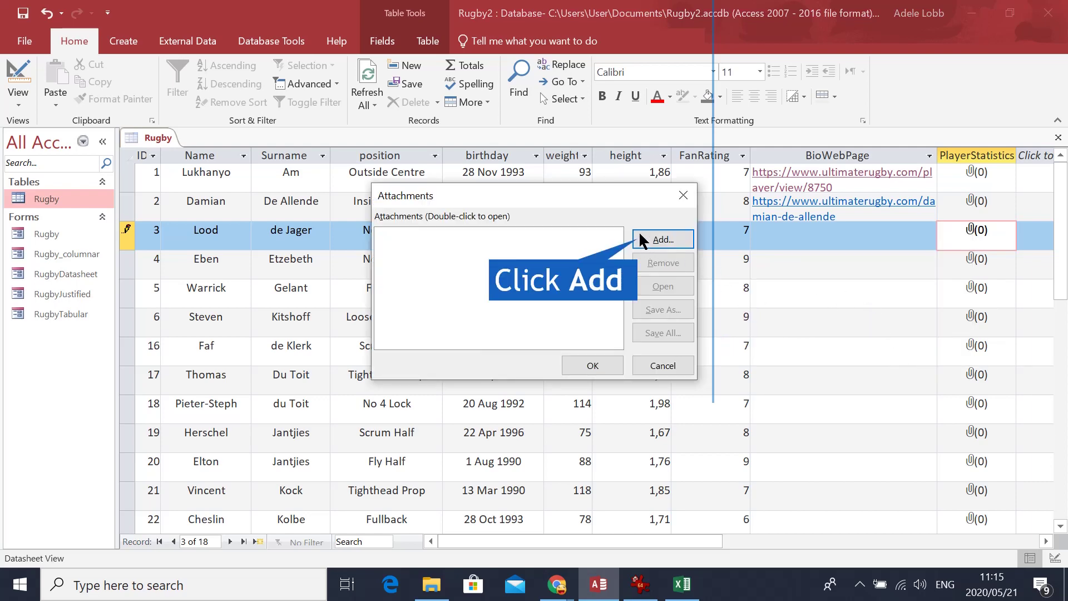
pyautogui.click(656, 239)
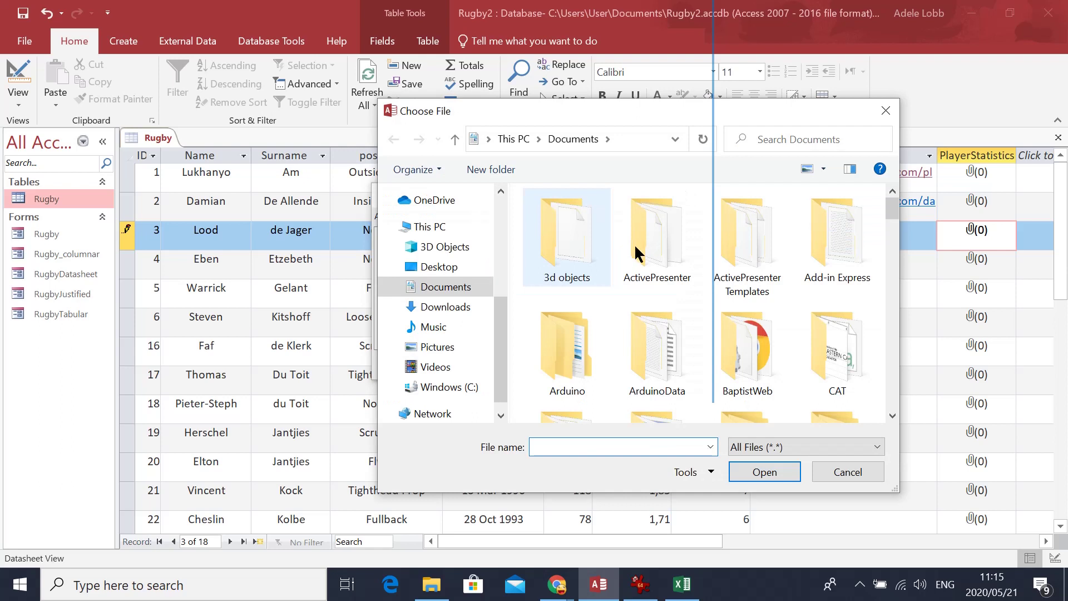
pyautogui.click(446, 307)
pyautogui.click(571, 261)
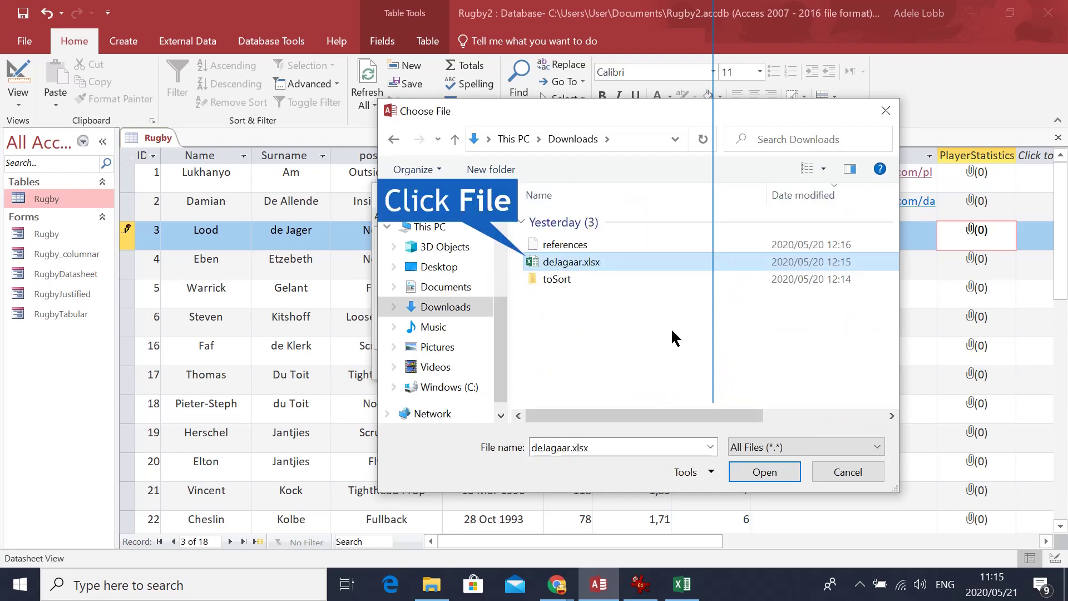
pyautogui.click(765, 473)
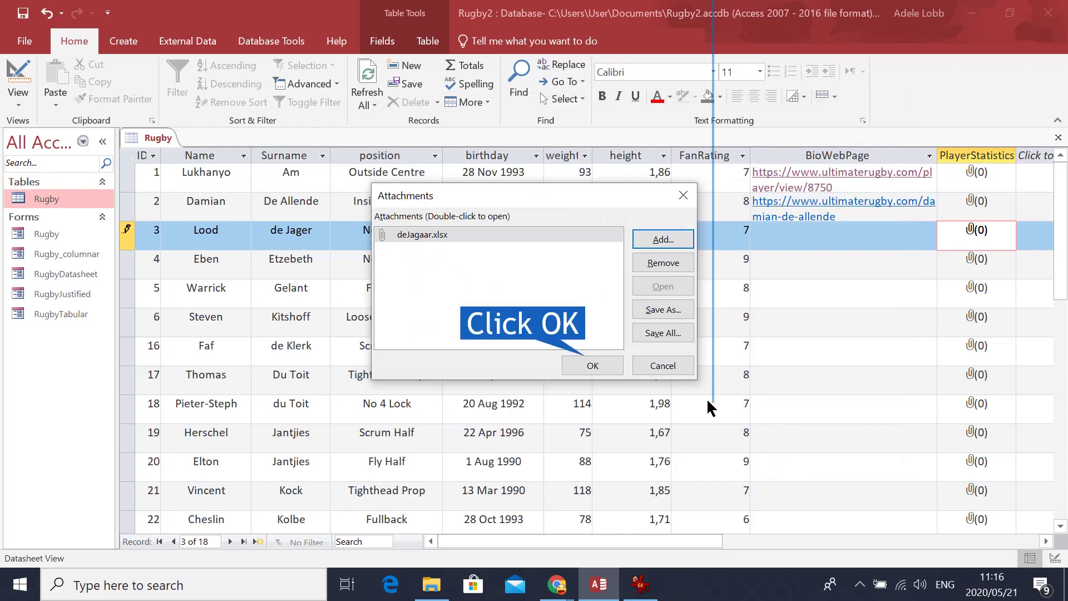
pyautogui.click(593, 366)
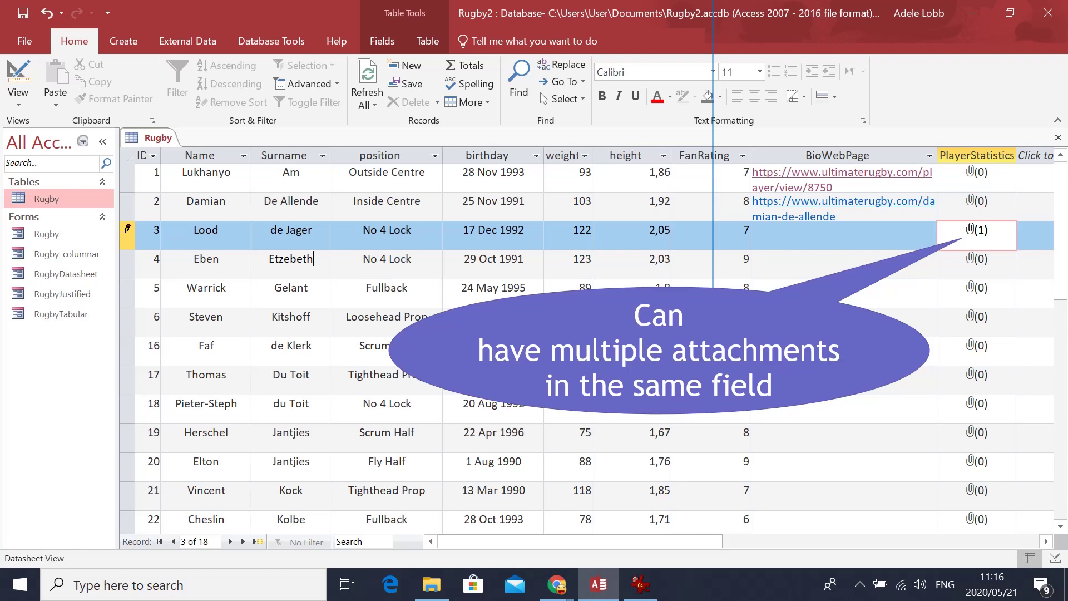
pyautogui.doubleClick(301, 259)
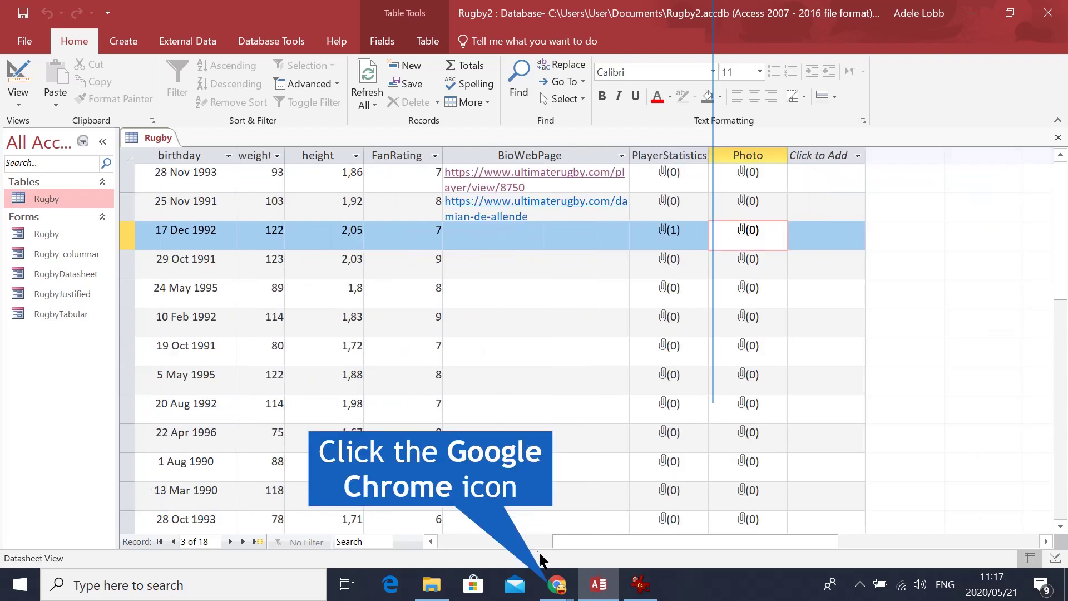
# - Switch to Chrome, search for "de allende rugby" in a new tab and open the main Damian de Allende picture
pyautogui.click(557, 584)
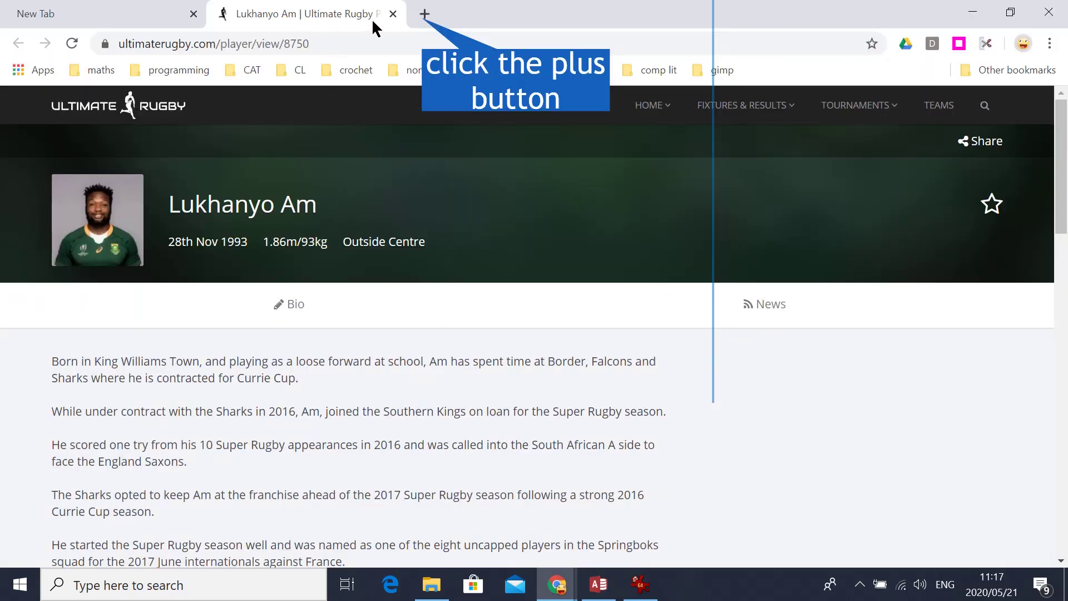
pyautogui.click(425, 14)
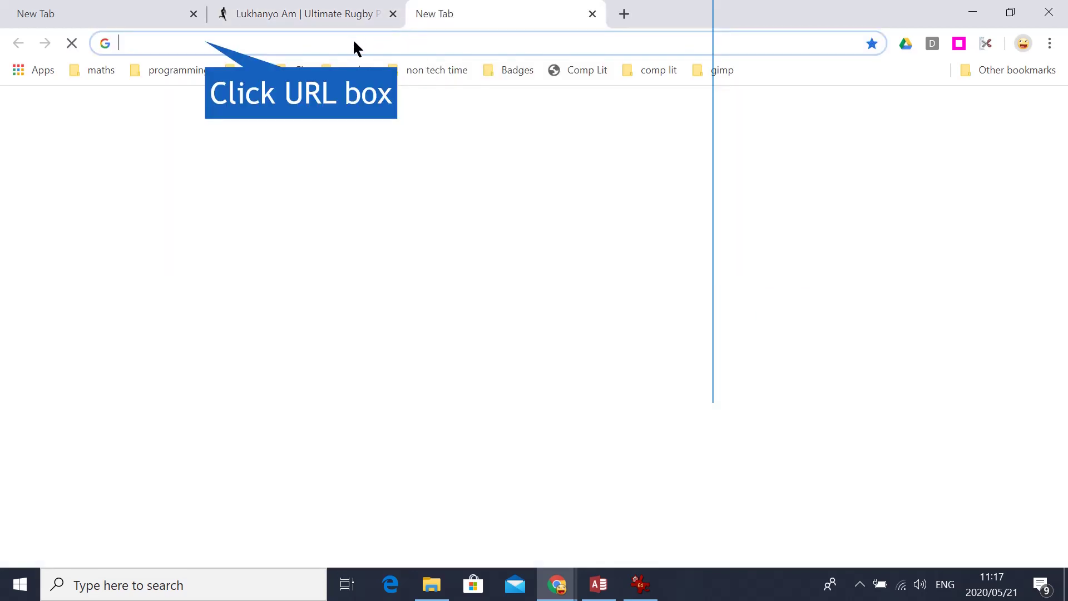
pyautogui.write('de')
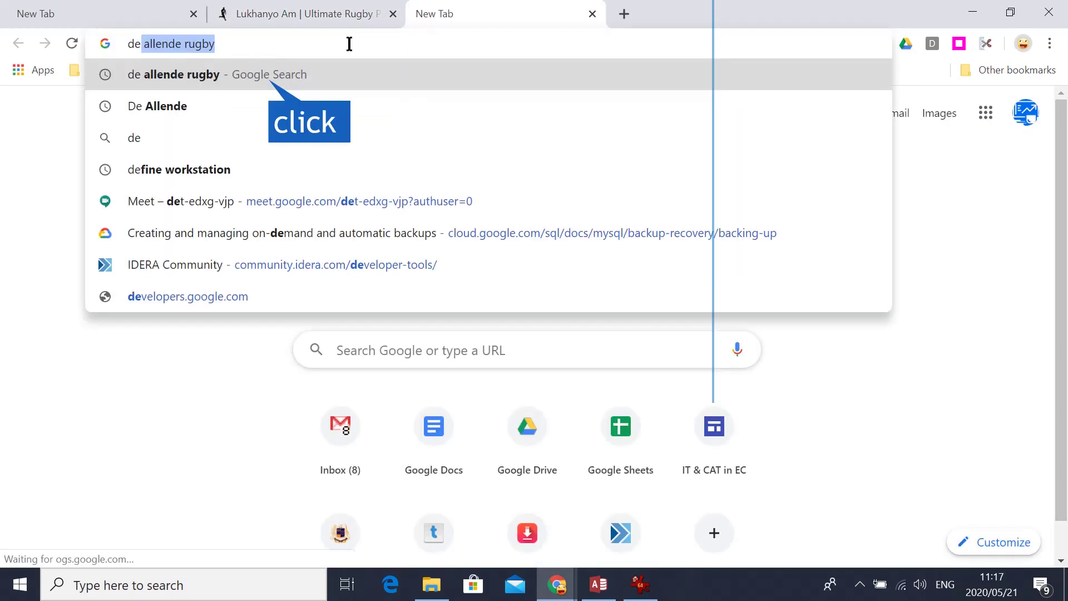
pyautogui.click(170, 76)
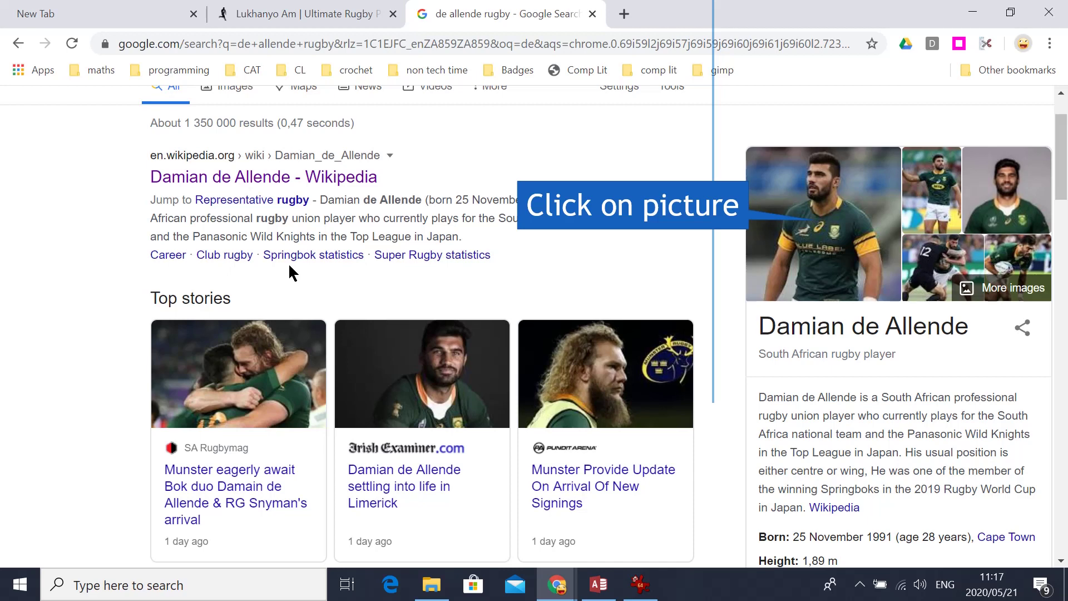
pyautogui.click(809, 240)
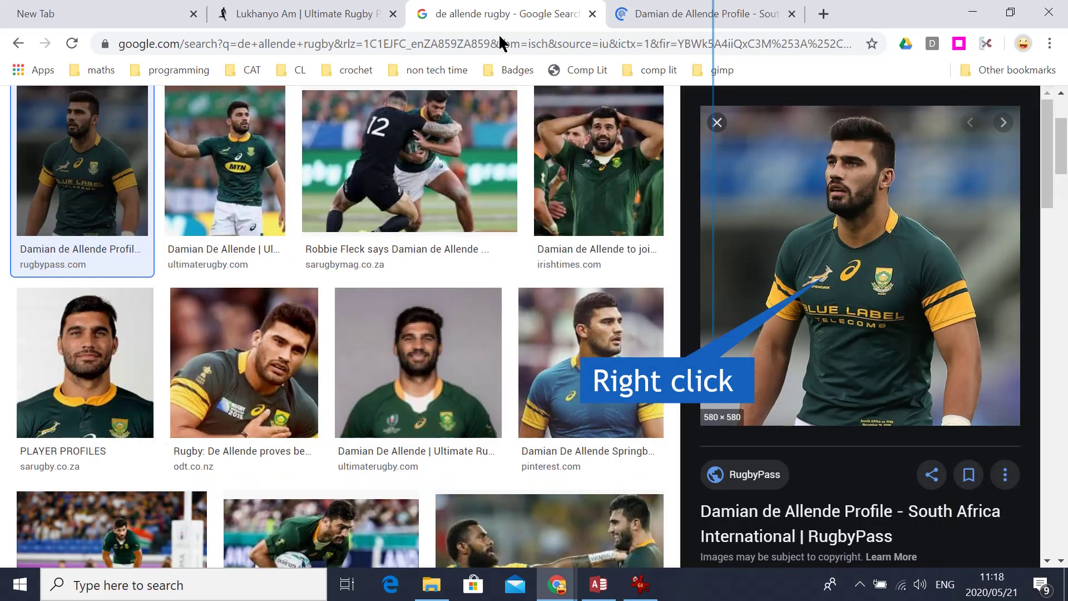
# - Save the enlarged player image to the Downloads folder under the file name dejagar
pyautogui.rightClick(870, 299)
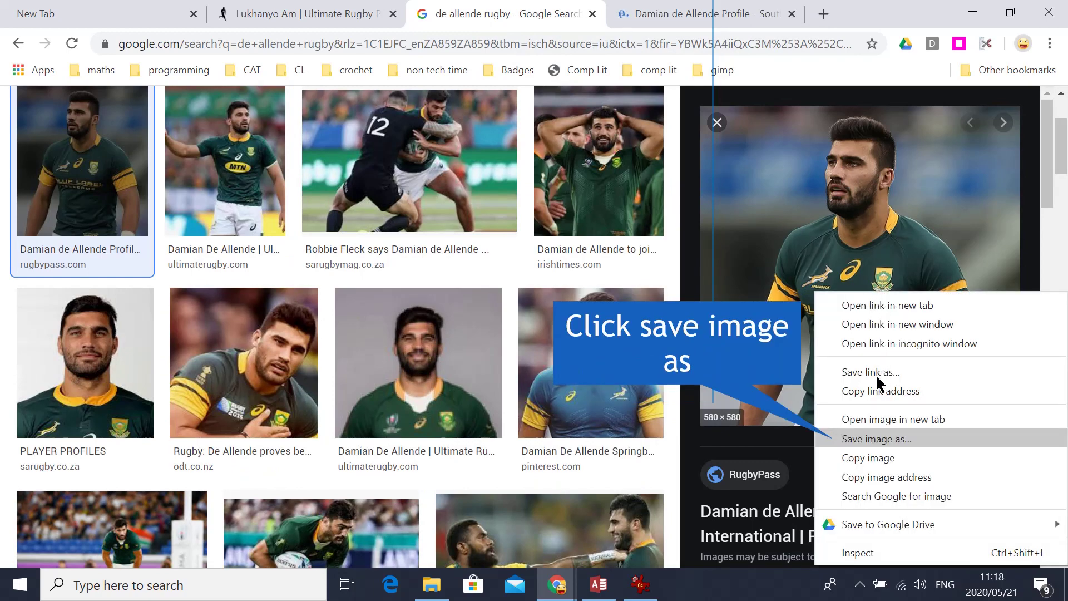
pyautogui.click(871, 439)
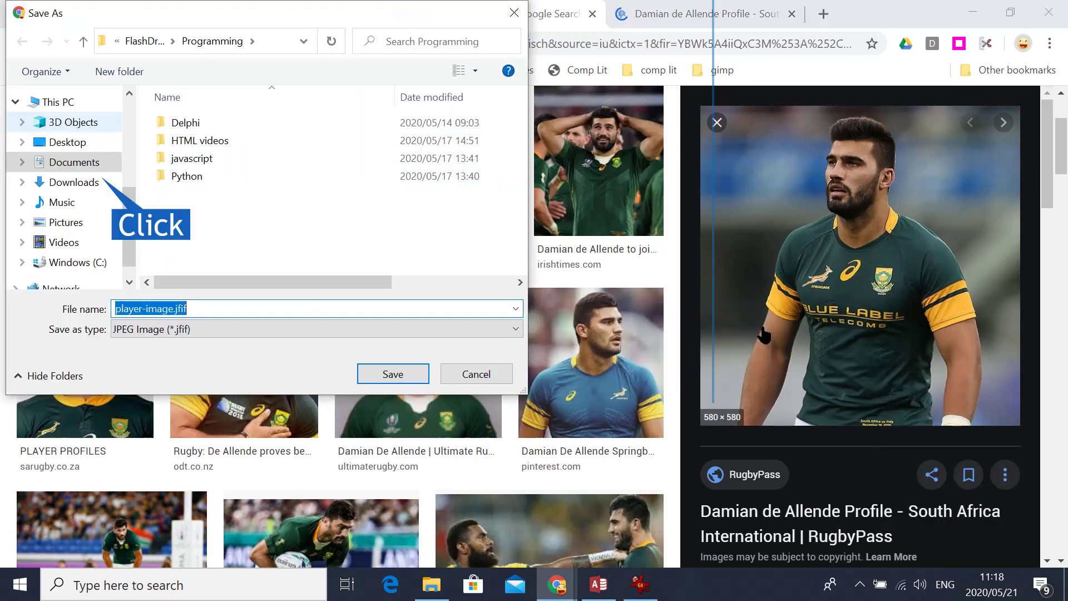
pyautogui.click(66, 184)
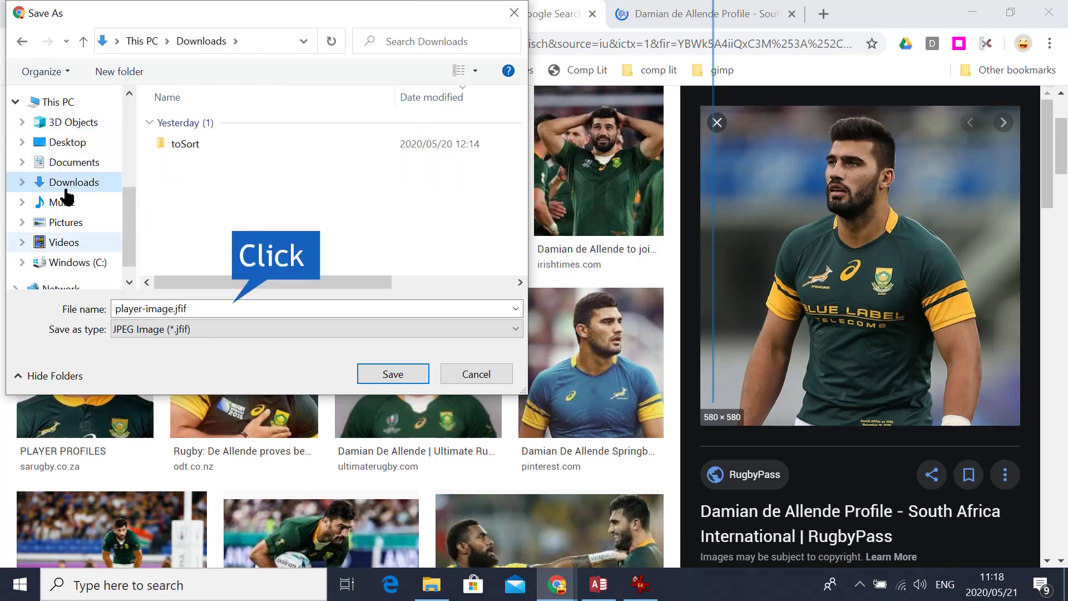
pyautogui.click(195, 310)
pyautogui.write('dejagar')
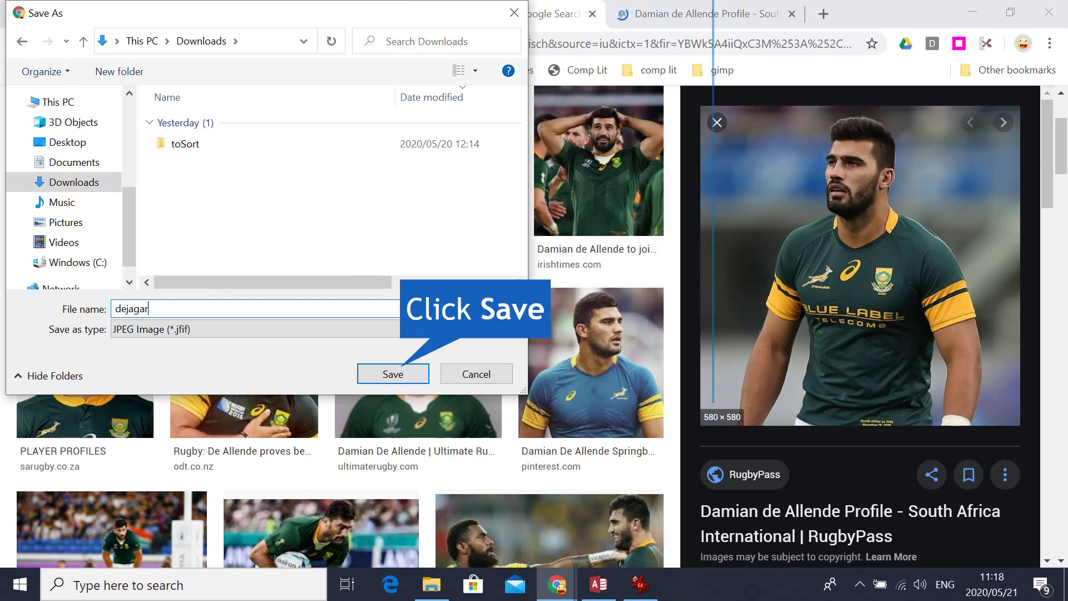
pyautogui.click(403, 379)
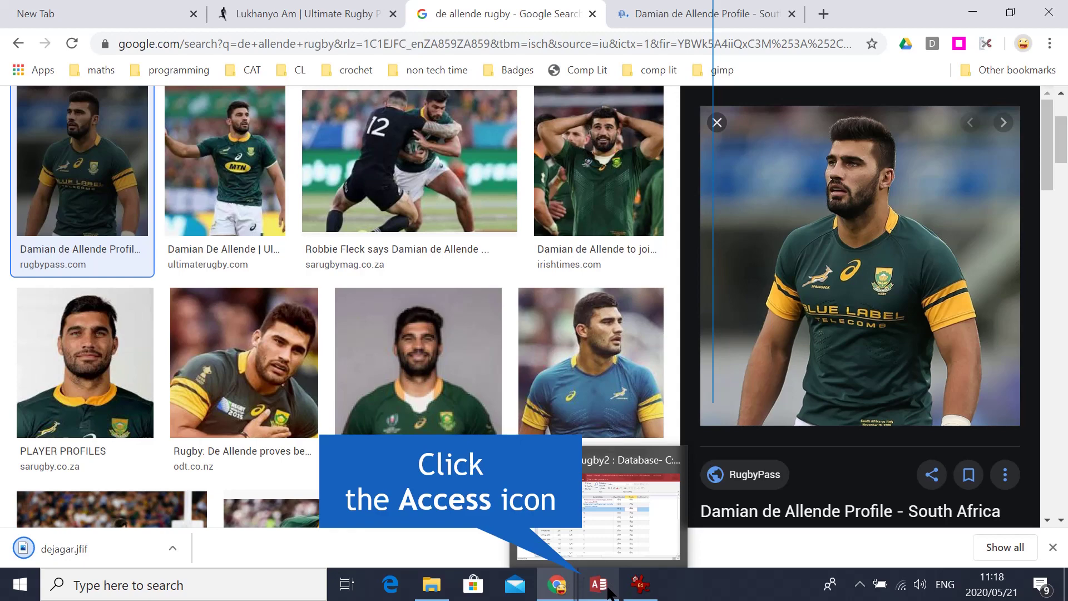
# - Switch to Access and, in Design view, add a Picture field below PlayerStats with the Attachment data type
pyautogui.click(600, 585)
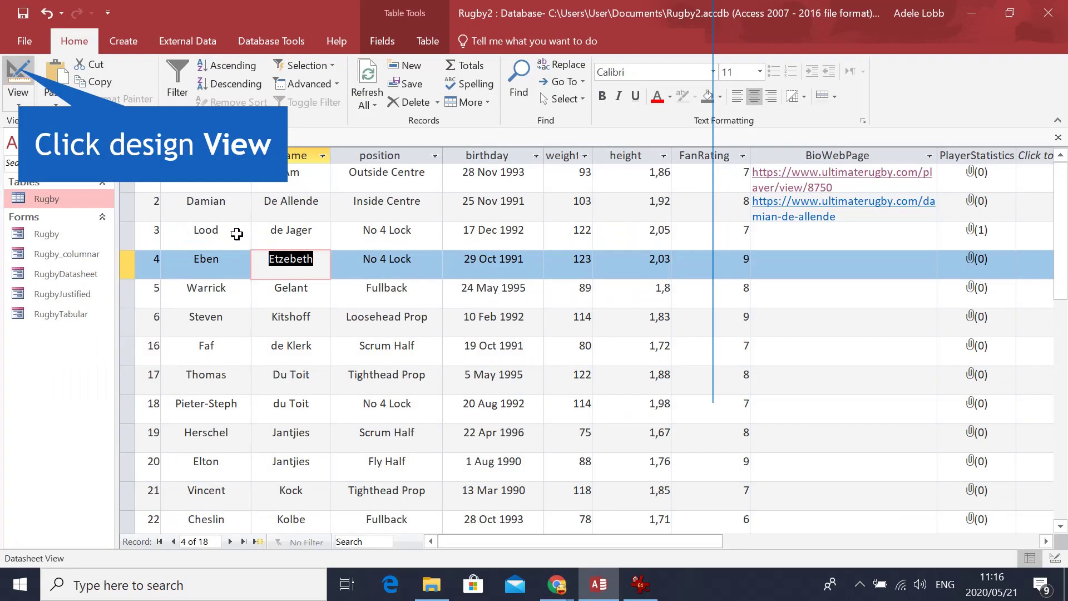
pyautogui.click(15, 101)
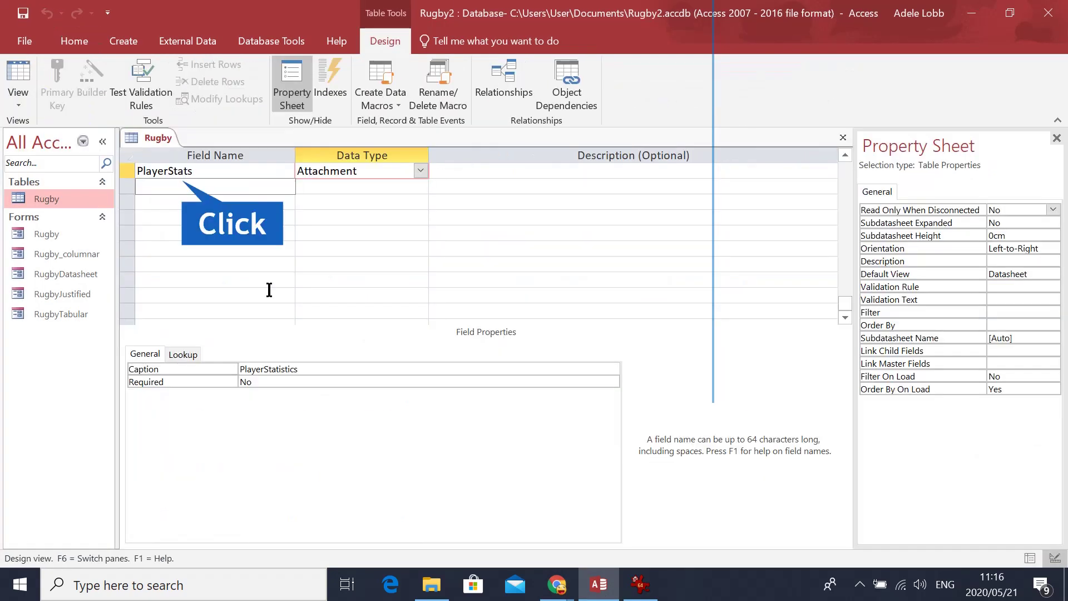
pyautogui.click(194, 185)
pyautogui.write('Pictu')
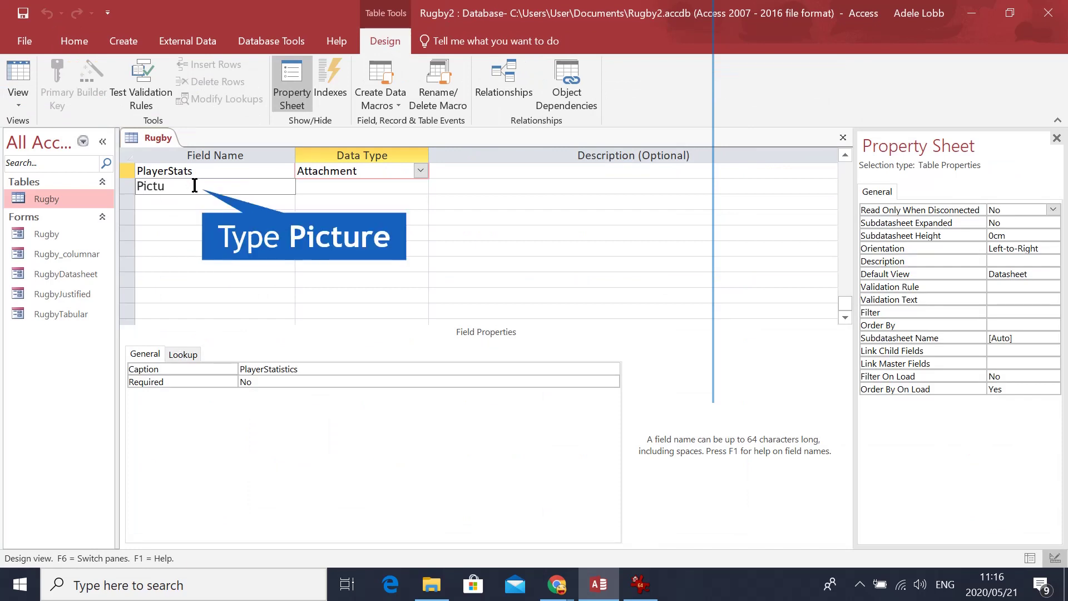
pyautogui.write('re')
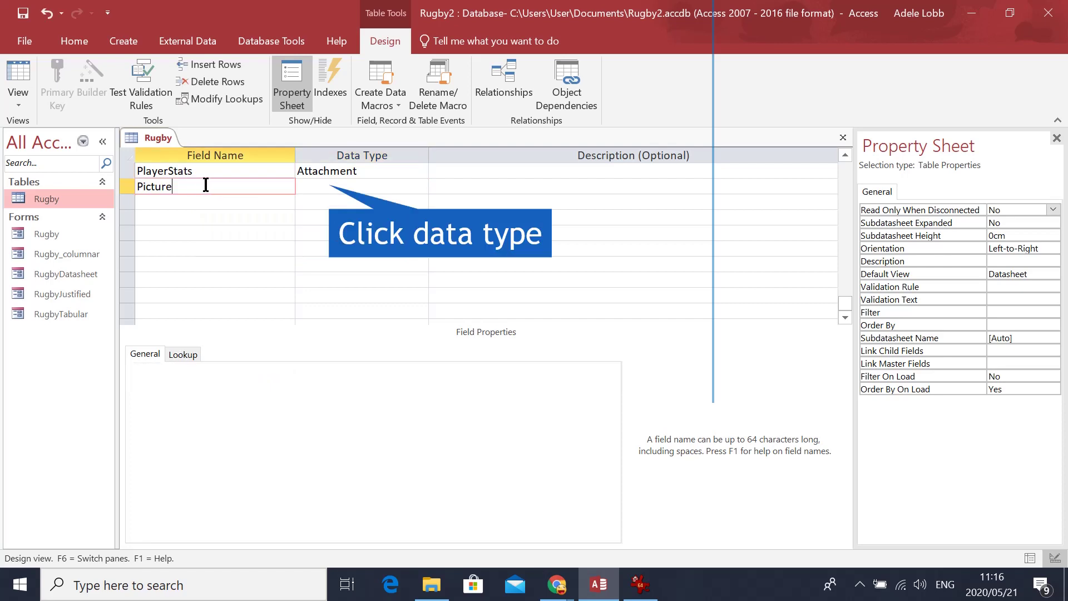
pyautogui.click(325, 187)
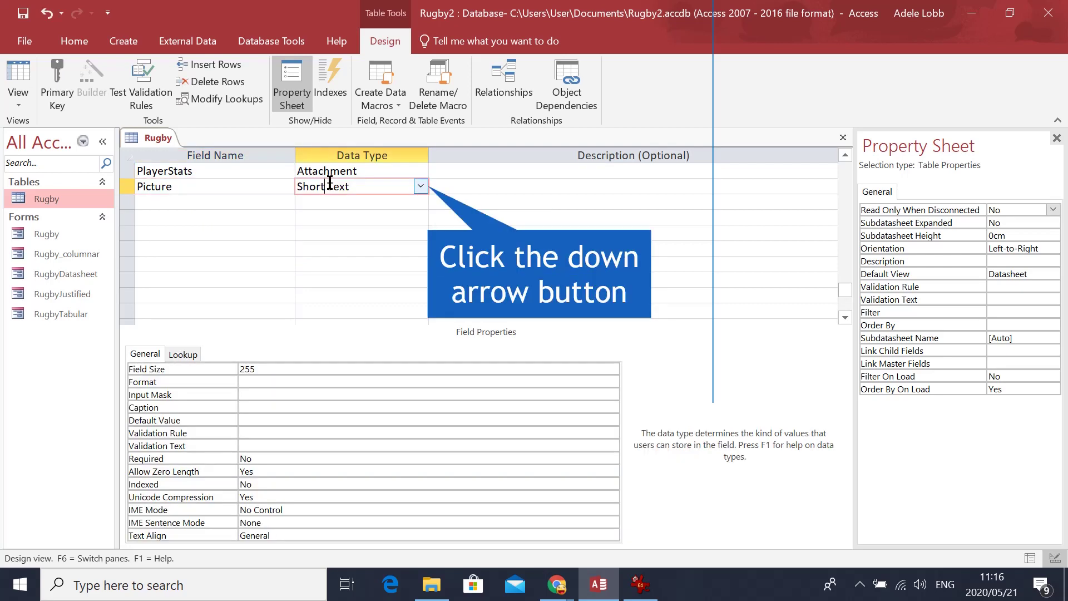
pyautogui.click(421, 187)
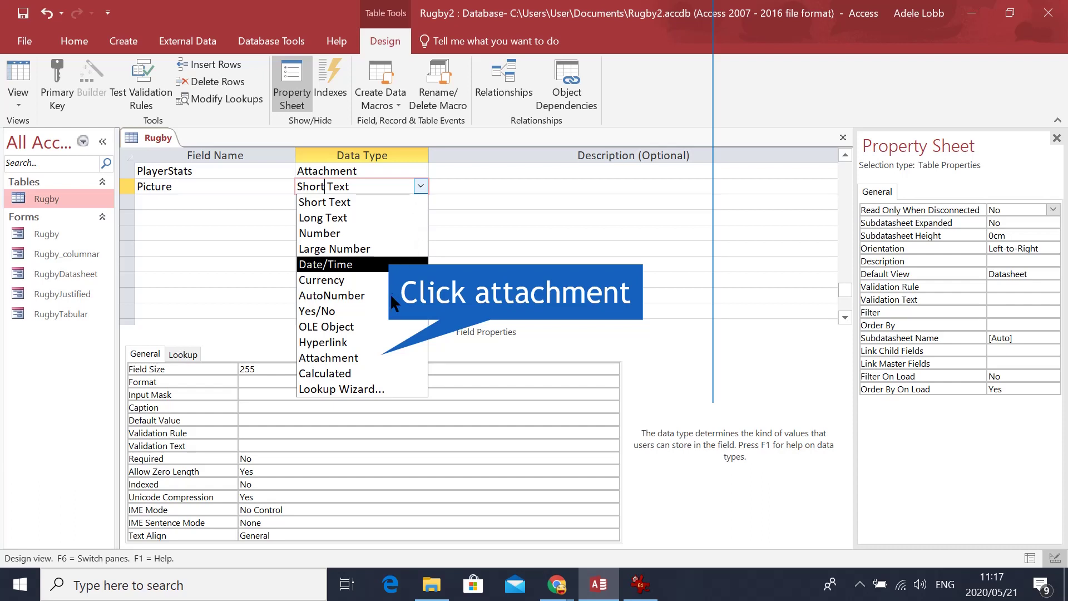
pyautogui.click(370, 359)
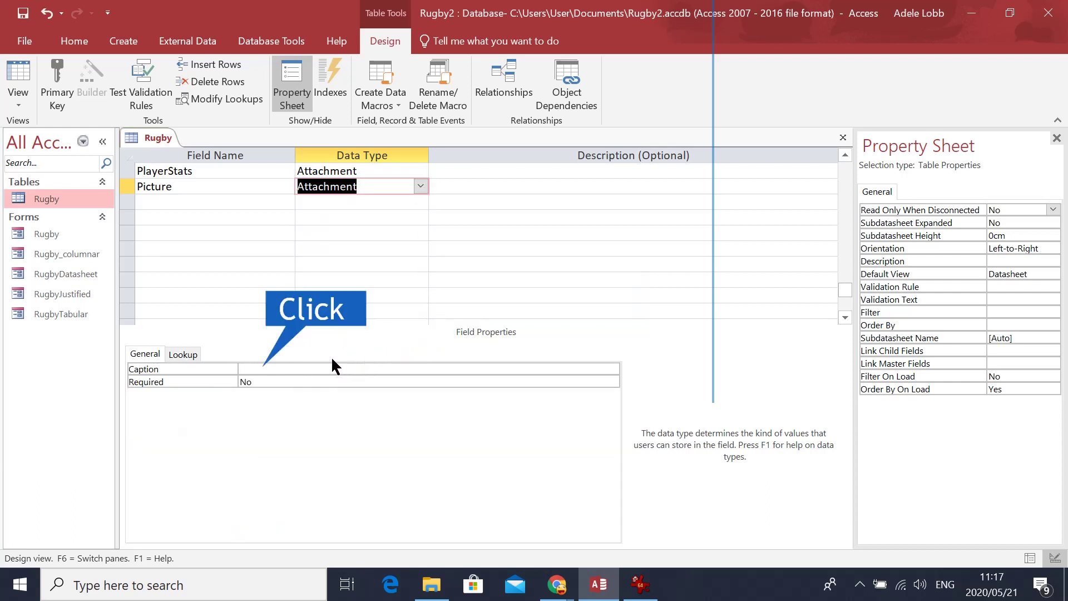
# - Set the Picture field's caption to Photo and save the table while returning to Datasheet view
pyautogui.click(261, 368)
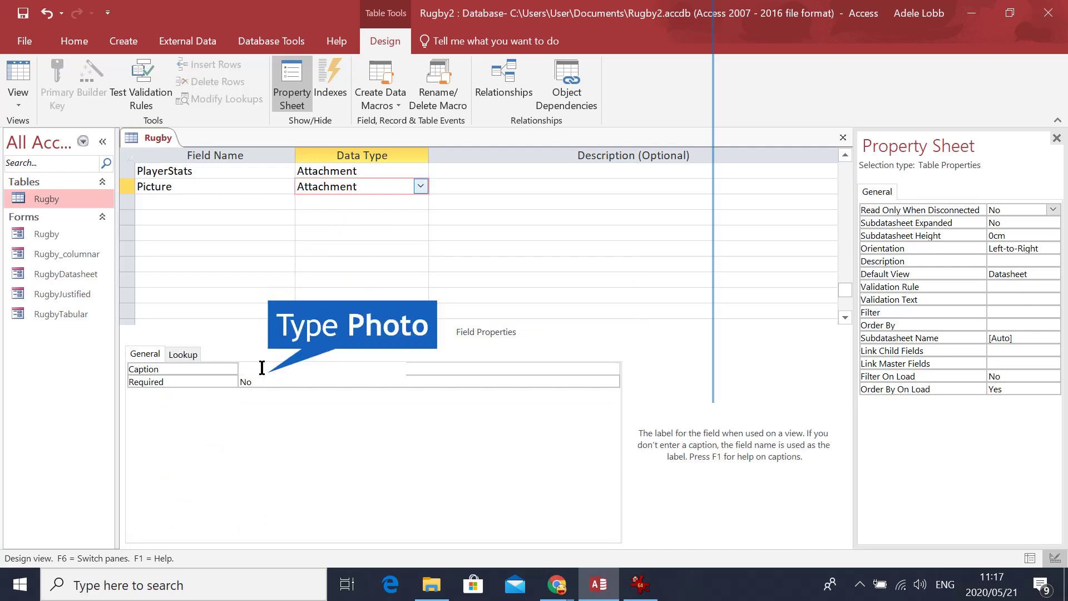
pyautogui.write('Photo')
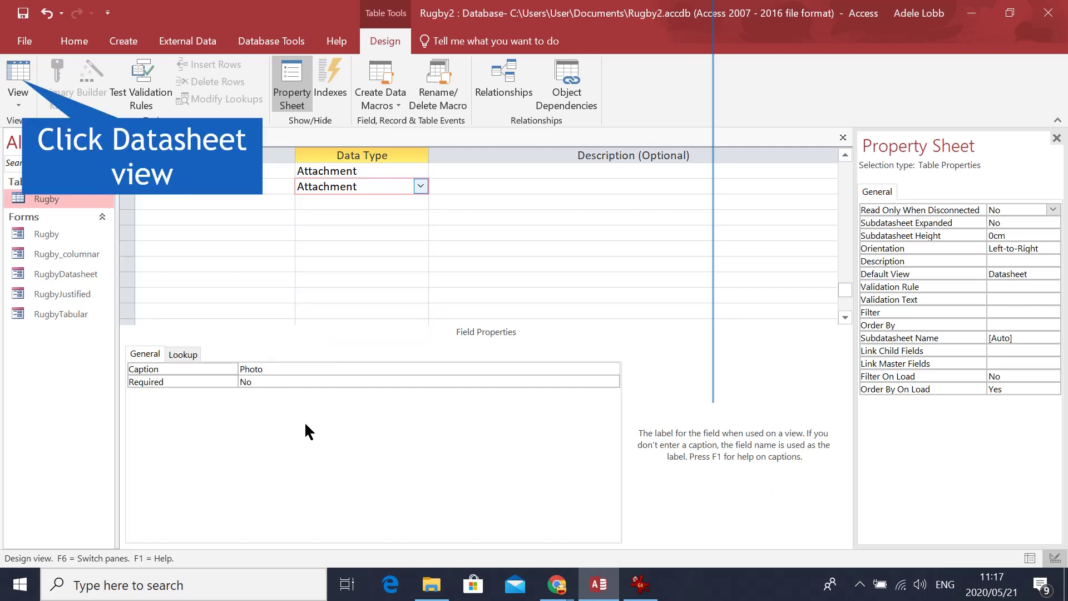
pyautogui.click(24, 83)
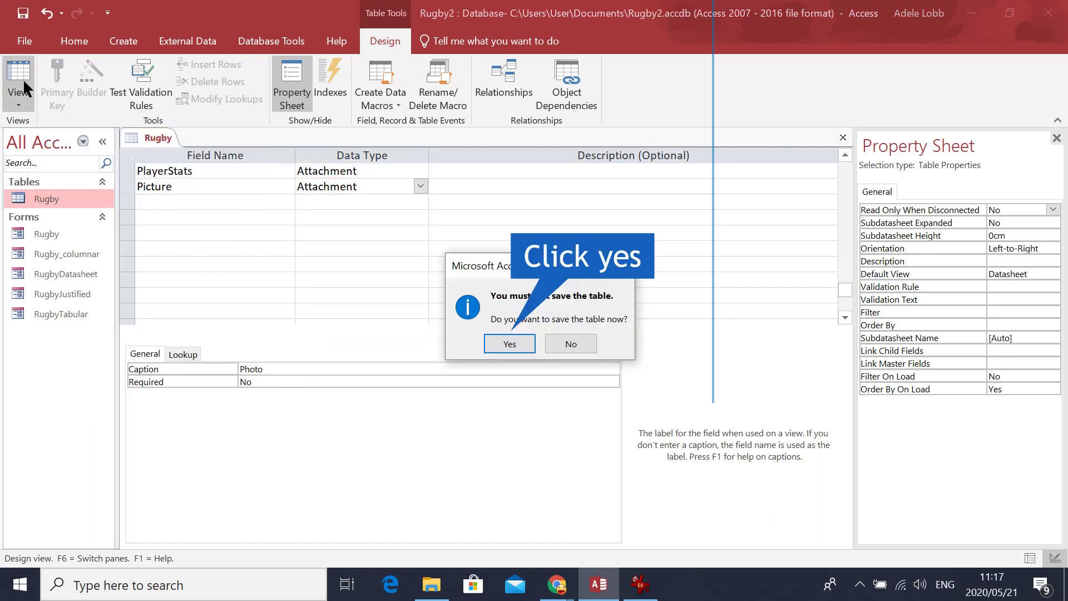
pyautogui.click(509, 344)
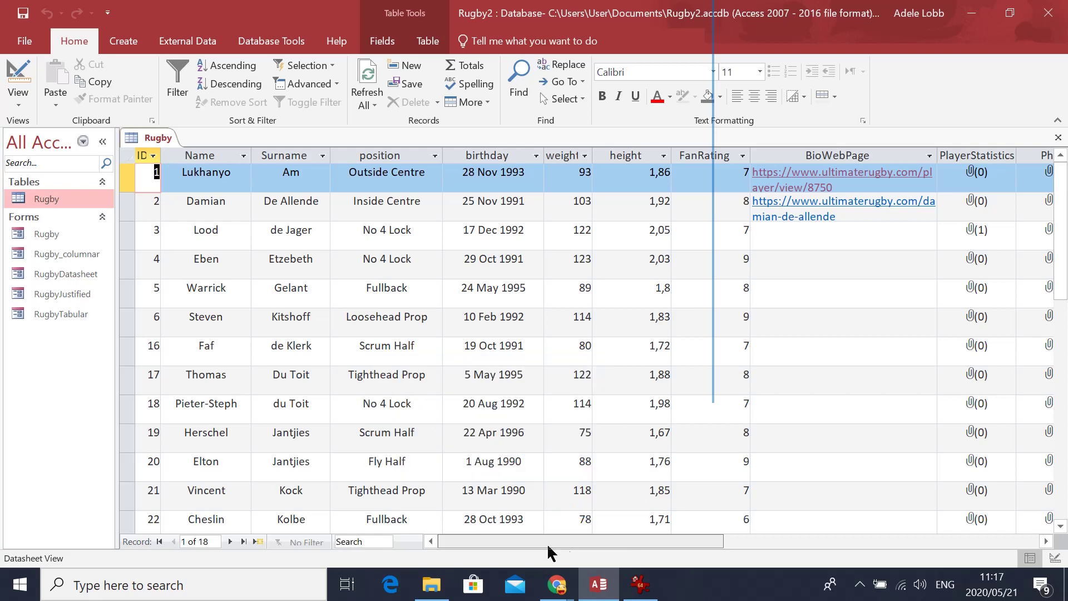
pyautogui.moveTo(548, 551); pyautogui.dragTo(643, 532)
pyautogui.click(744, 234)
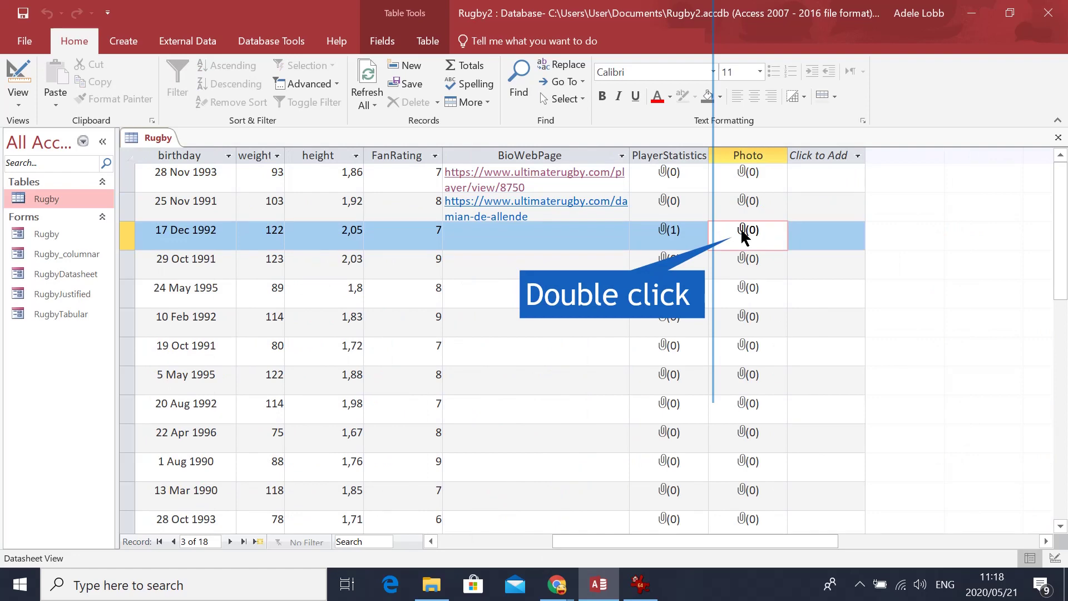
pyautogui.doubleClick(741, 229)
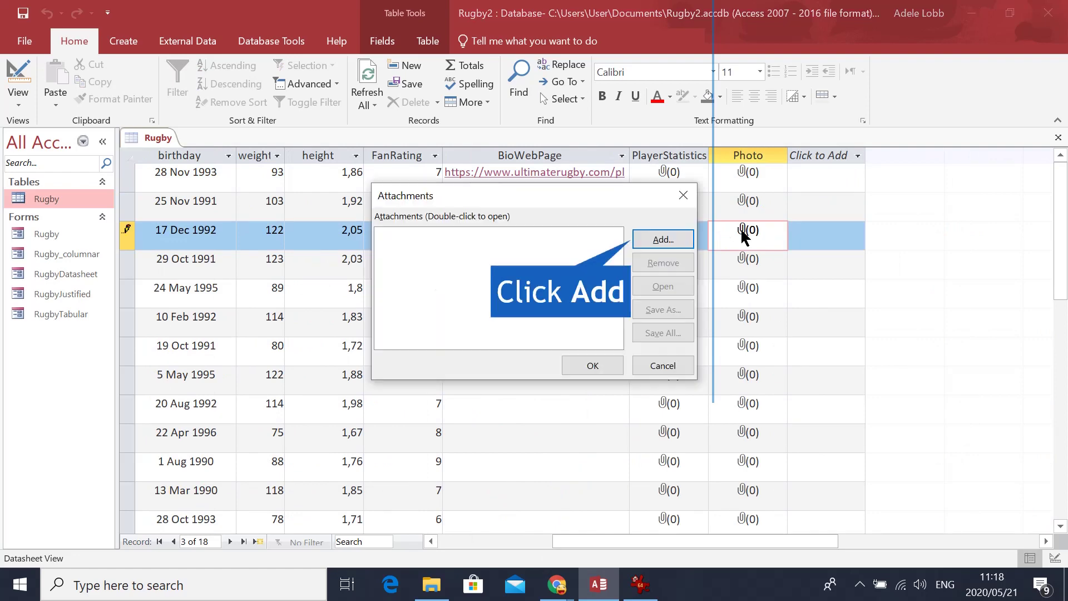
pyautogui.click(656, 239)
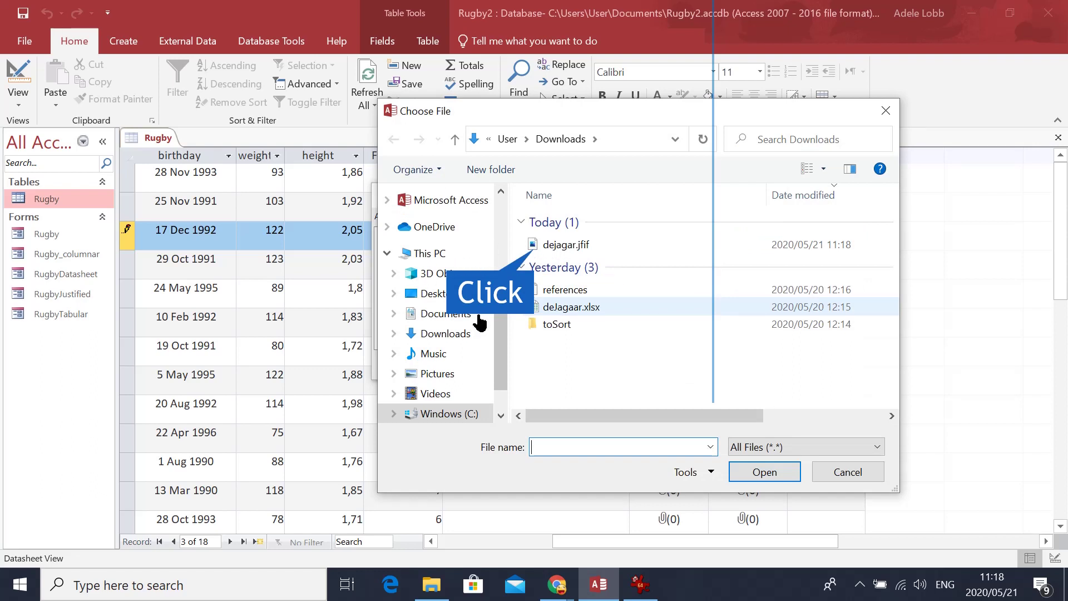
pyautogui.click(555, 246)
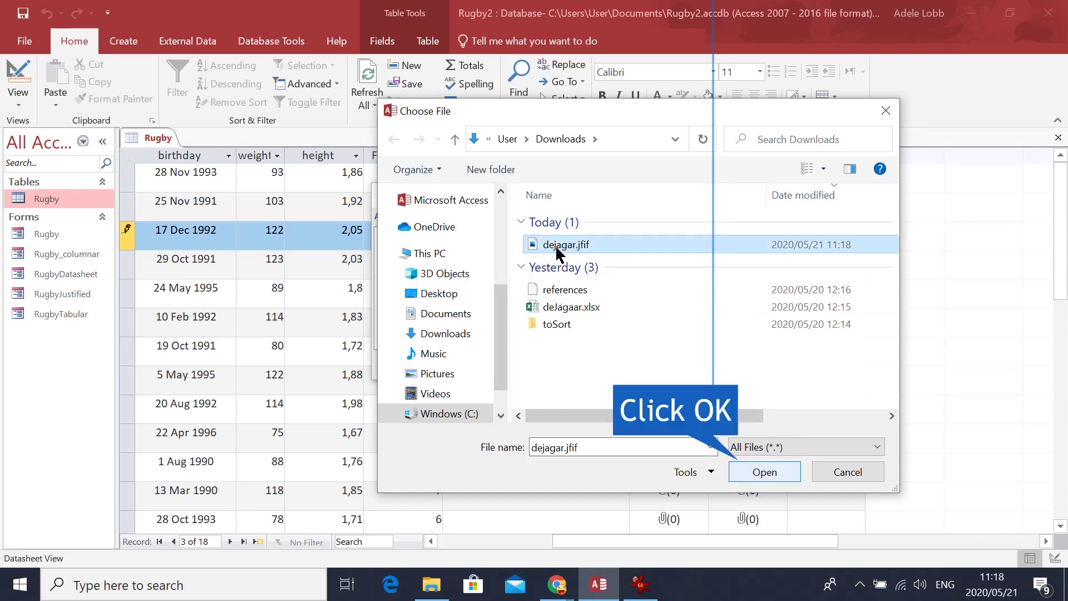
pyautogui.click(763, 472)
pyautogui.click(582, 359)
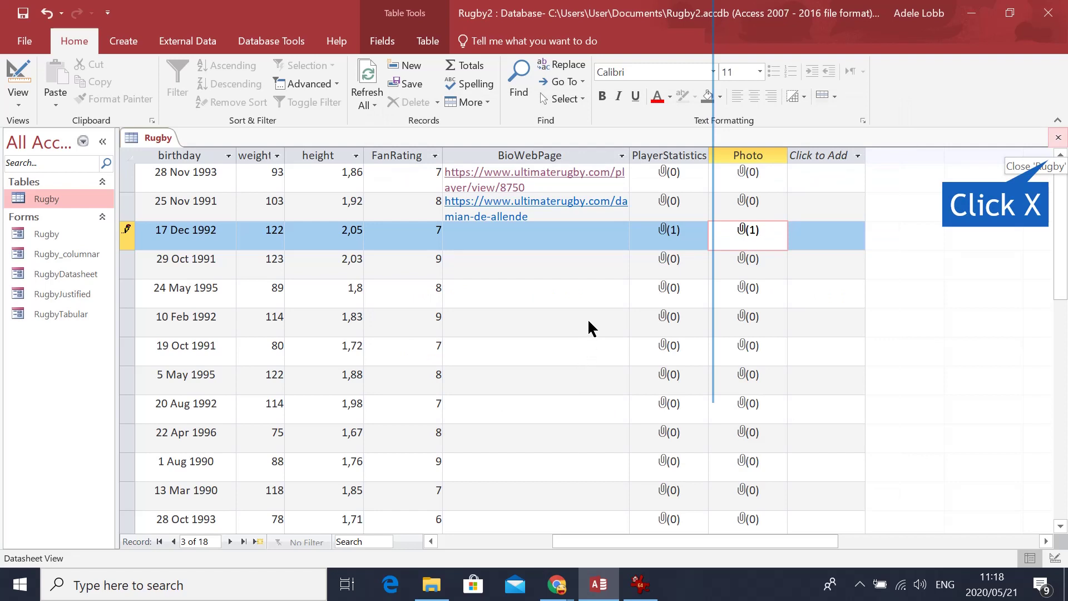
# - Close the Rugby table and start the Form Wizard, allowing its flagged content to open
pyautogui.click(1058, 138)
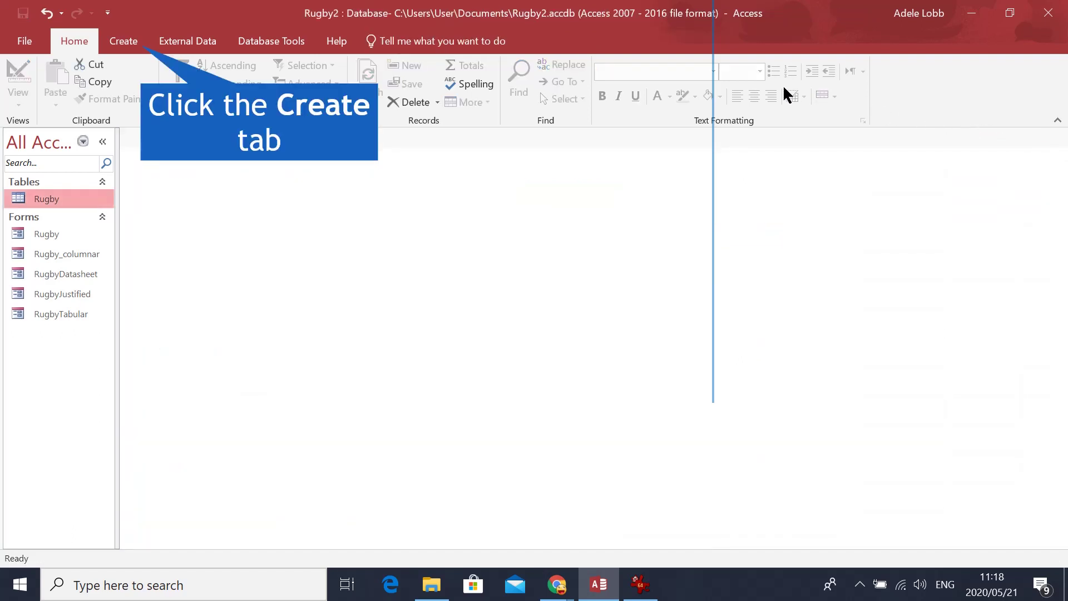
pyautogui.click(127, 41)
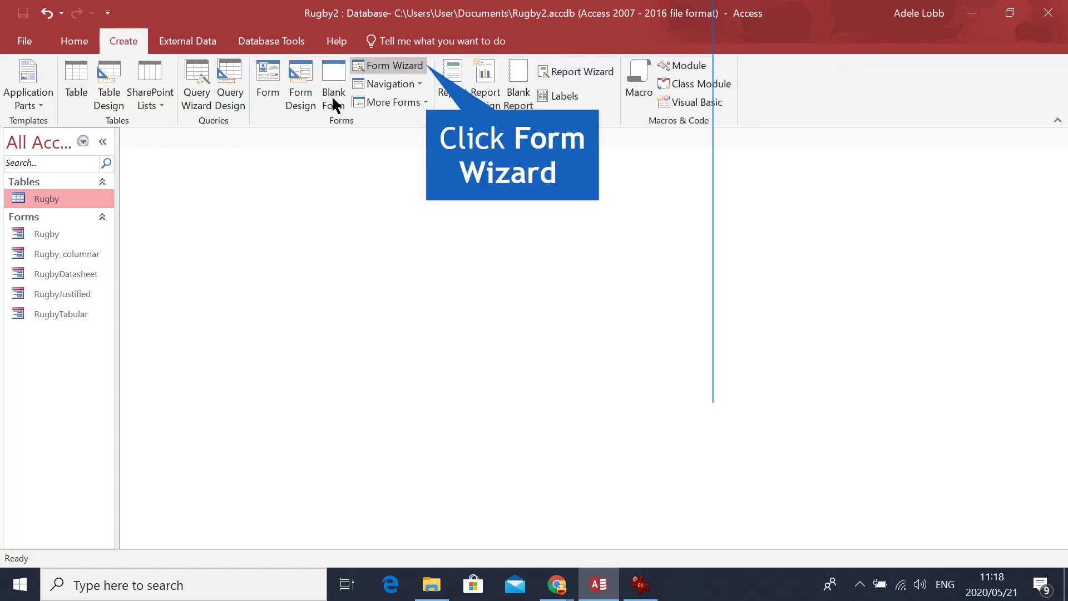
pyautogui.click(396, 67)
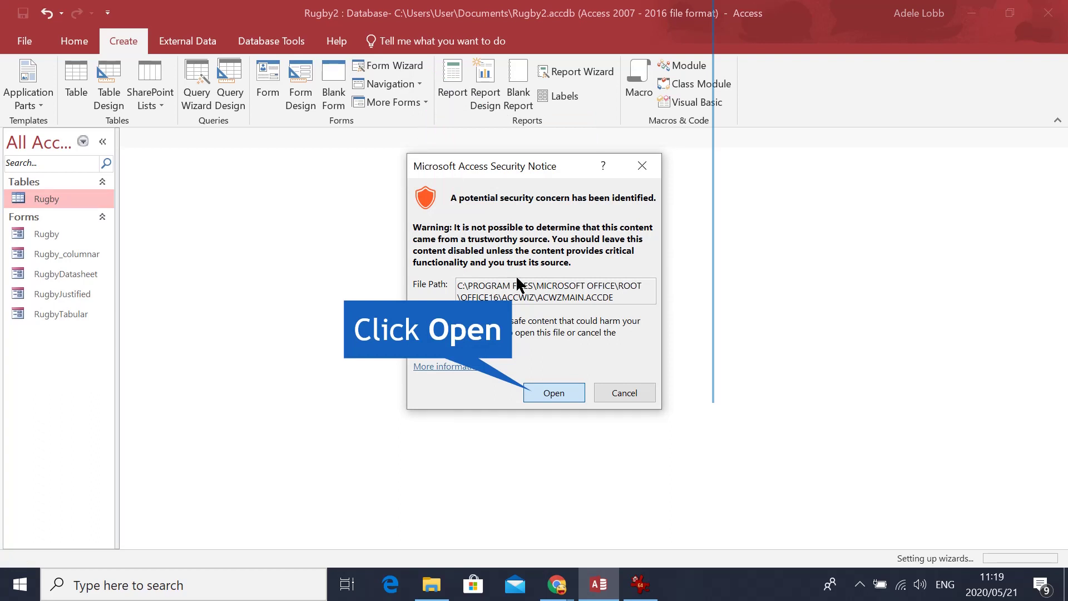
pyautogui.click(553, 393)
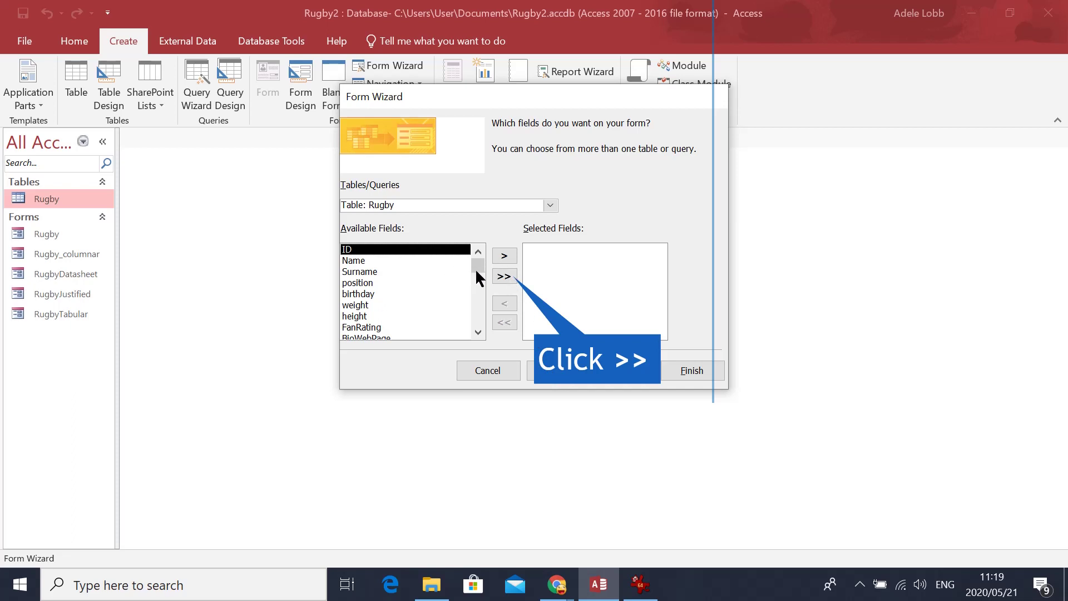
# - Include every Rugby table field except ID in the new form and continue to the layout choice
pyautogui.click(504, 277)
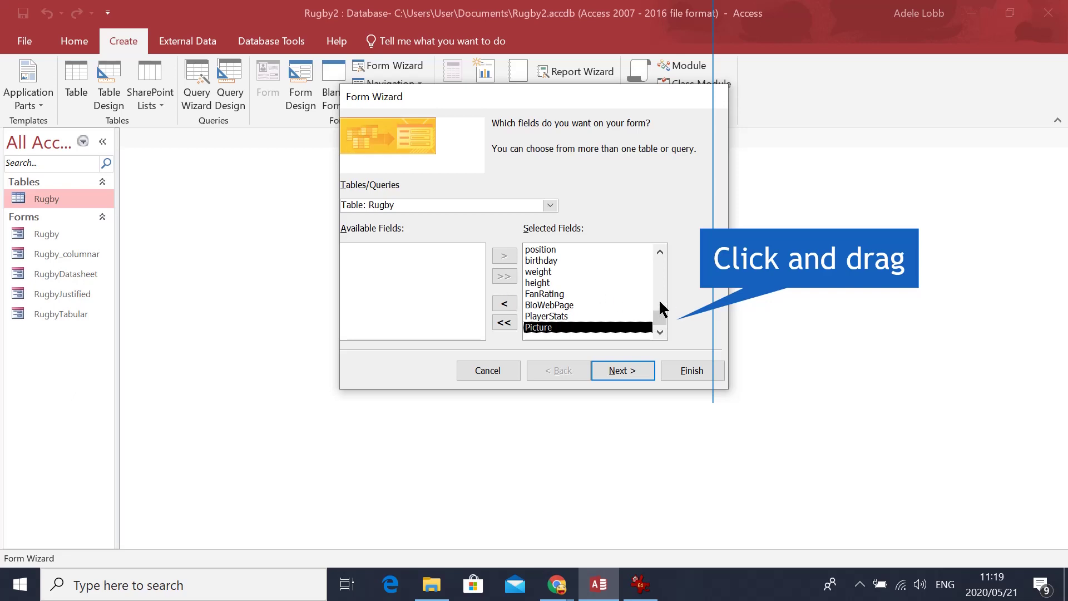
pyautogui.click(660, 253)
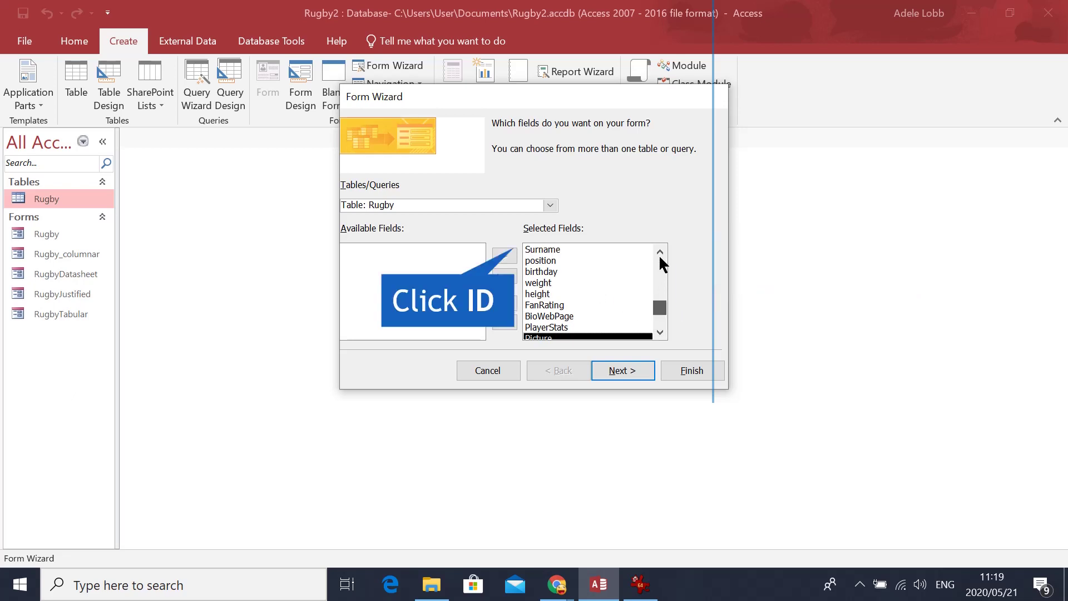
pyautogui.scroll(2, 545, 257)
pyautogui.click(531, 249)
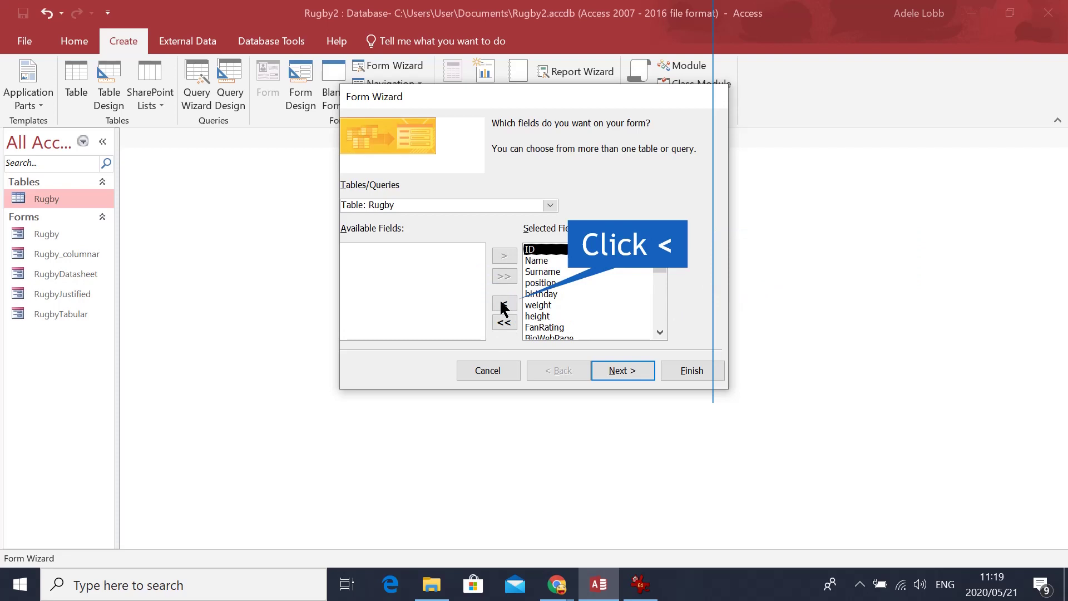
pyautogui.click(501, 302)
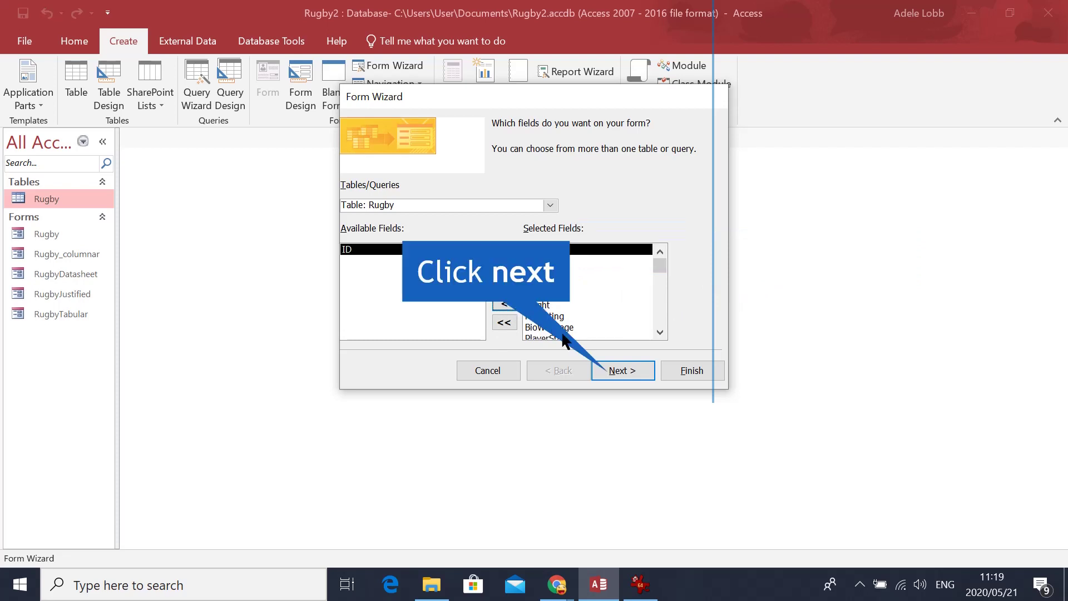
pyautogui.click(621, 373)
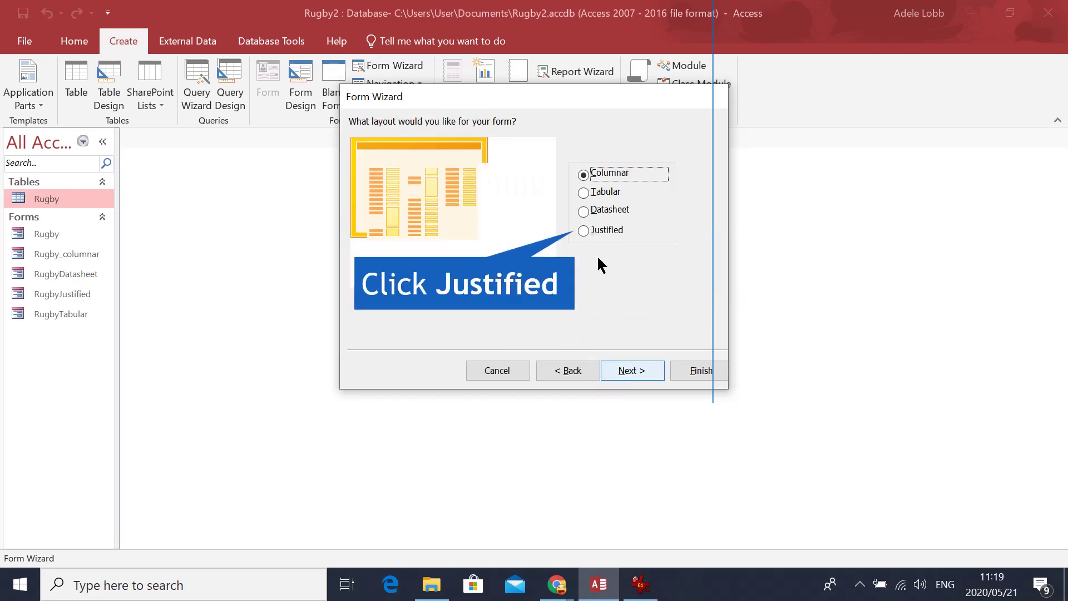
# - Create the form with the Justified layout and the title Rugby with picture, and advance to its third record
pyautogui.click(592, 227)
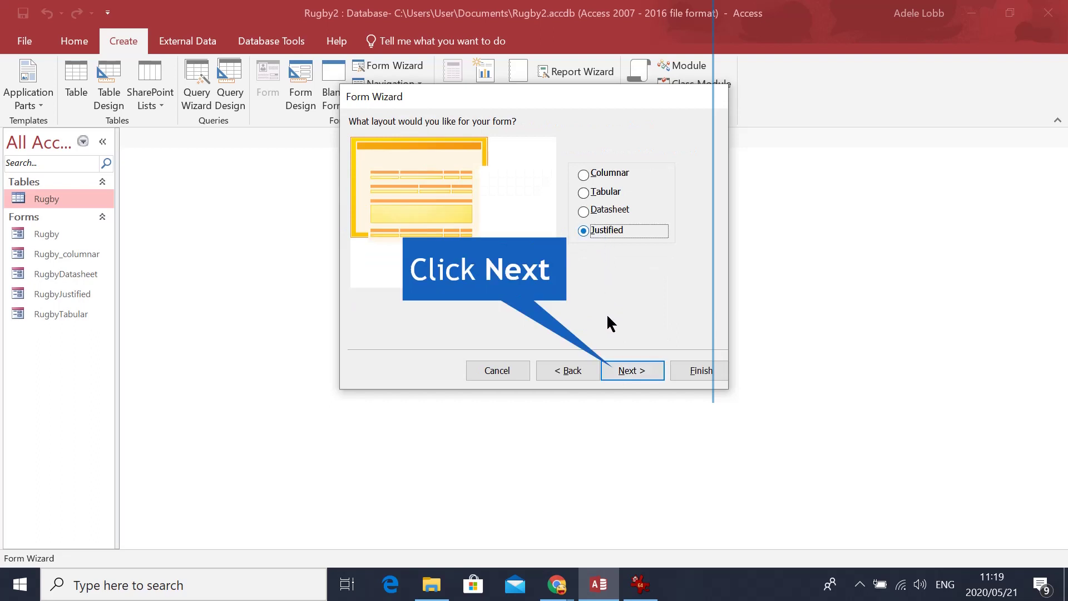
pyautogui.click(624, 372)
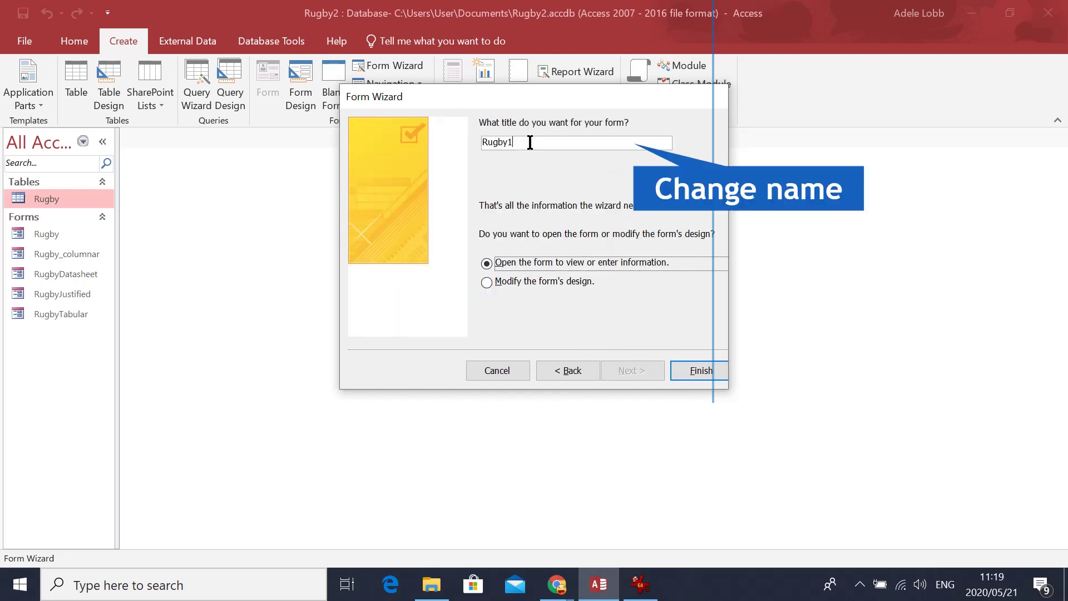
pyautogui.press('BackSpace')
pyautogui.write('w')
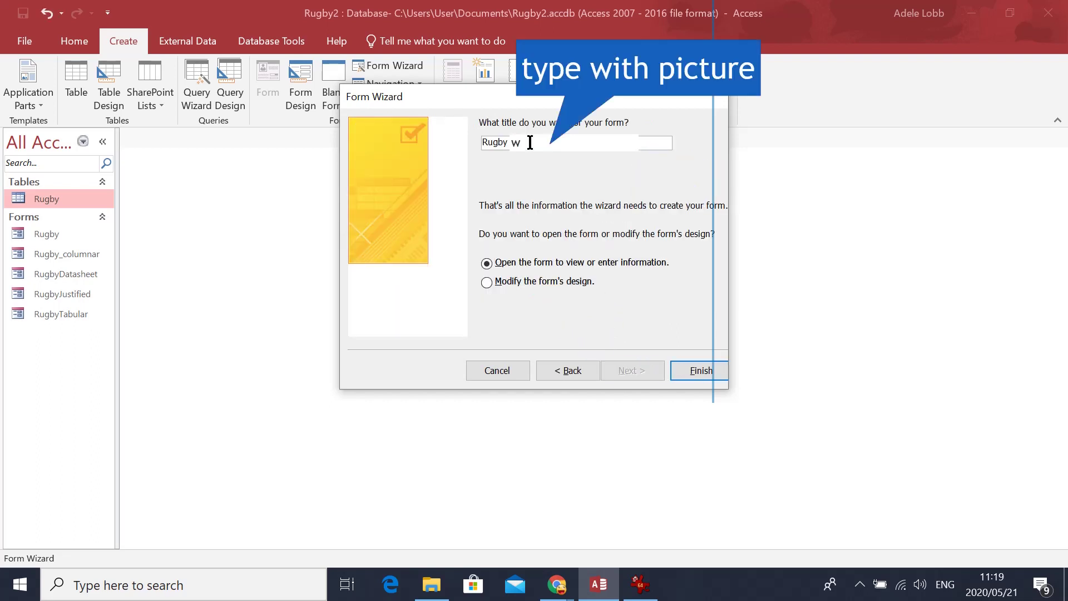
pyautogui.write('ith picture')
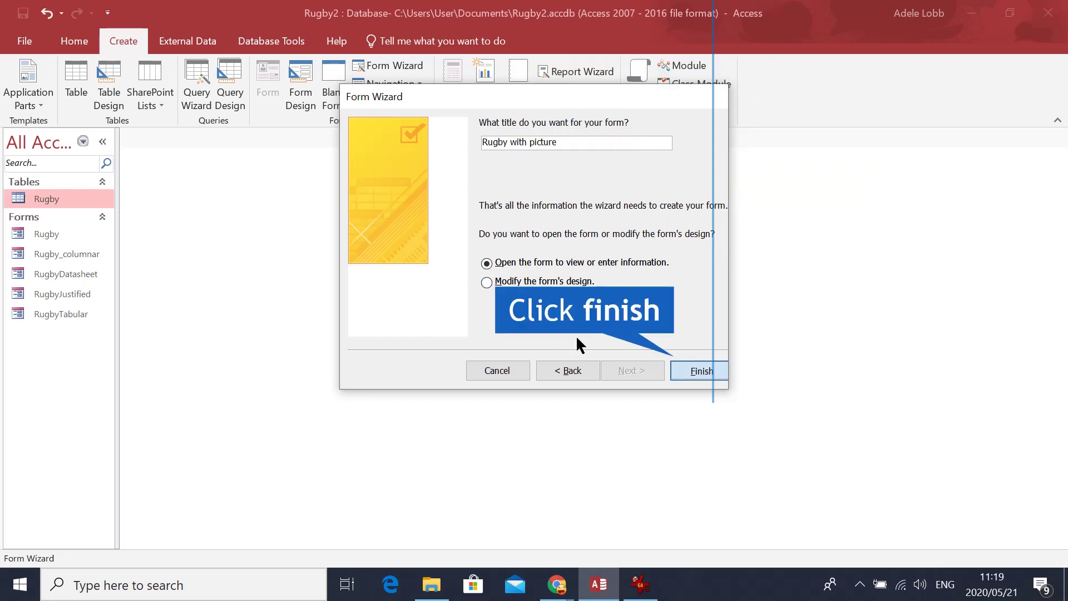
pyautogui.click(702, 373)
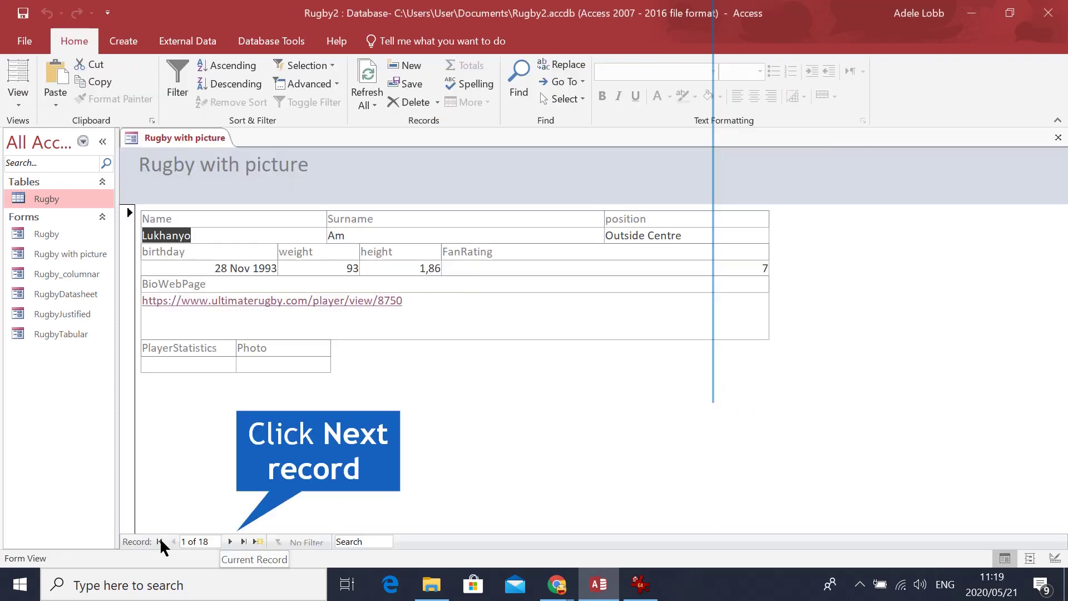
pyautogui.click(230, 542)
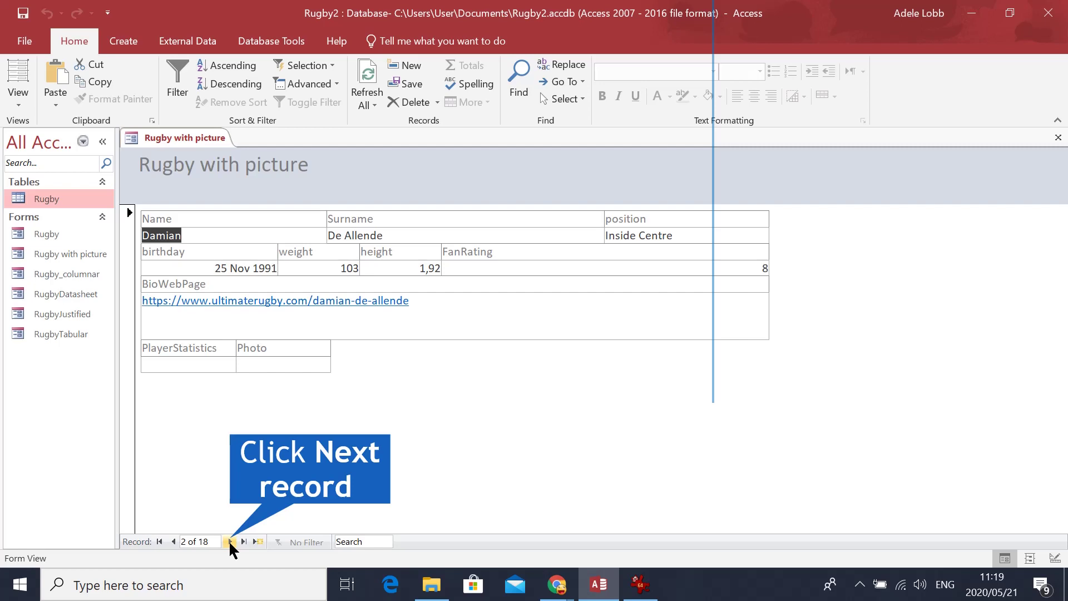
pyautogui.click(229, 542)
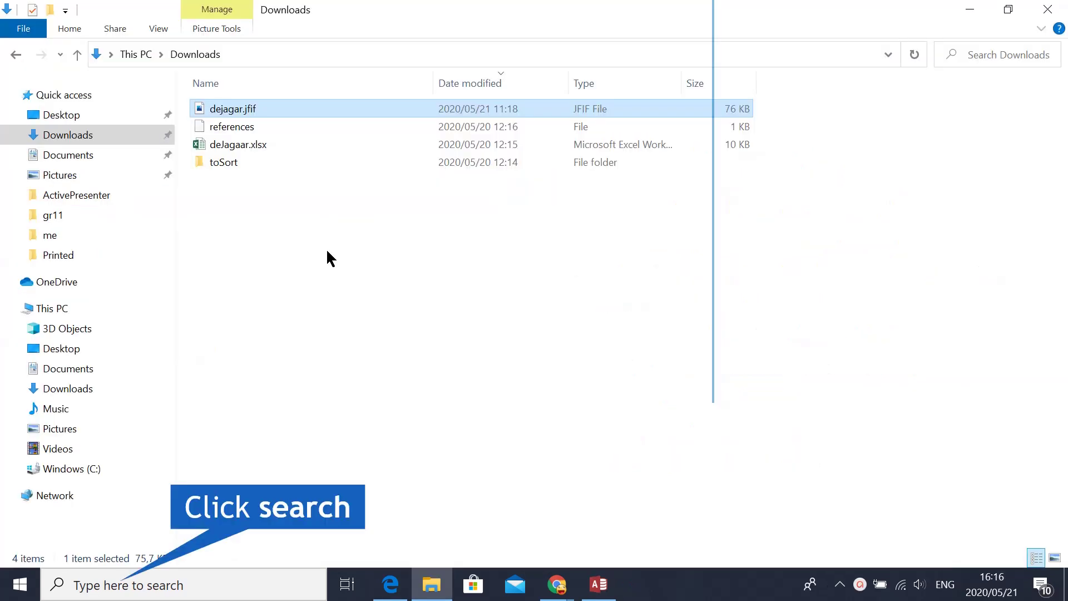
# - Launch IrfanView and open dejagar.jfif from Downloads, accepting the rename to a JPG extension
pyautogui.click(223, 580)
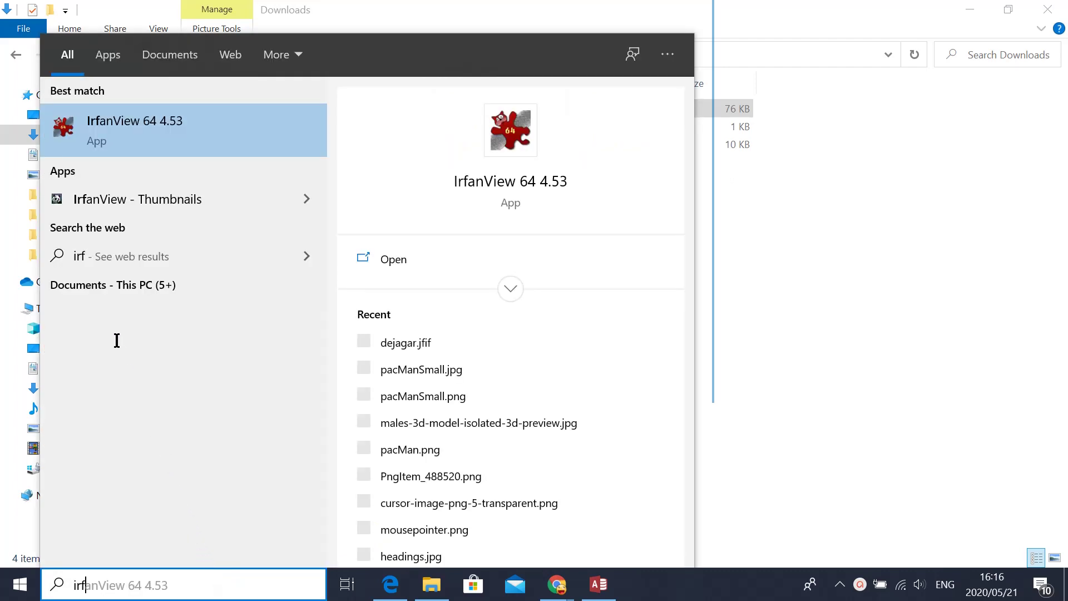
pyautogui.click(123, 129)
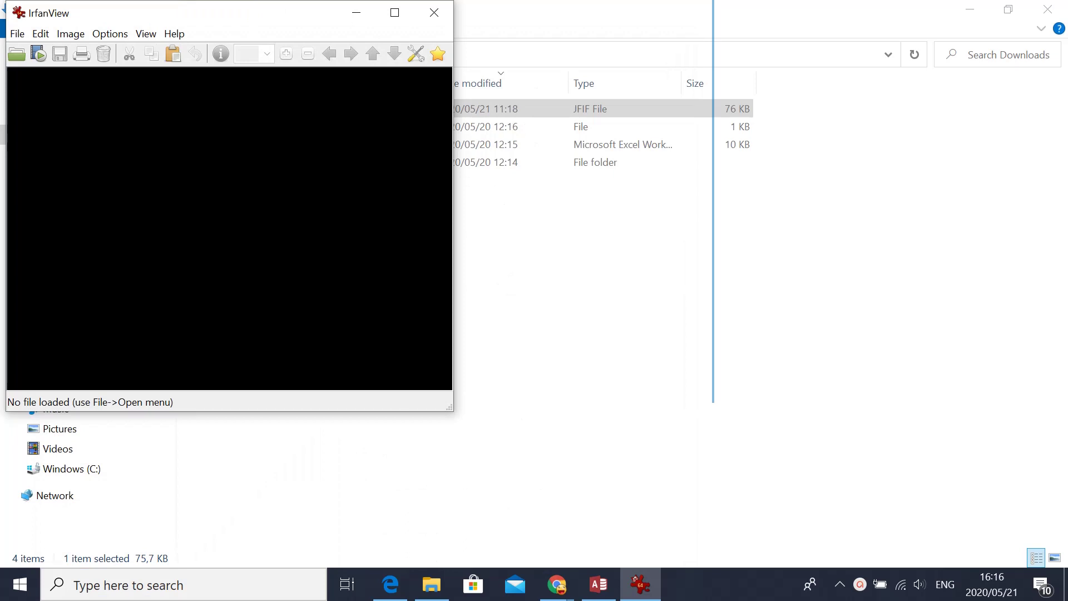
pyautogui.click(504, 91)
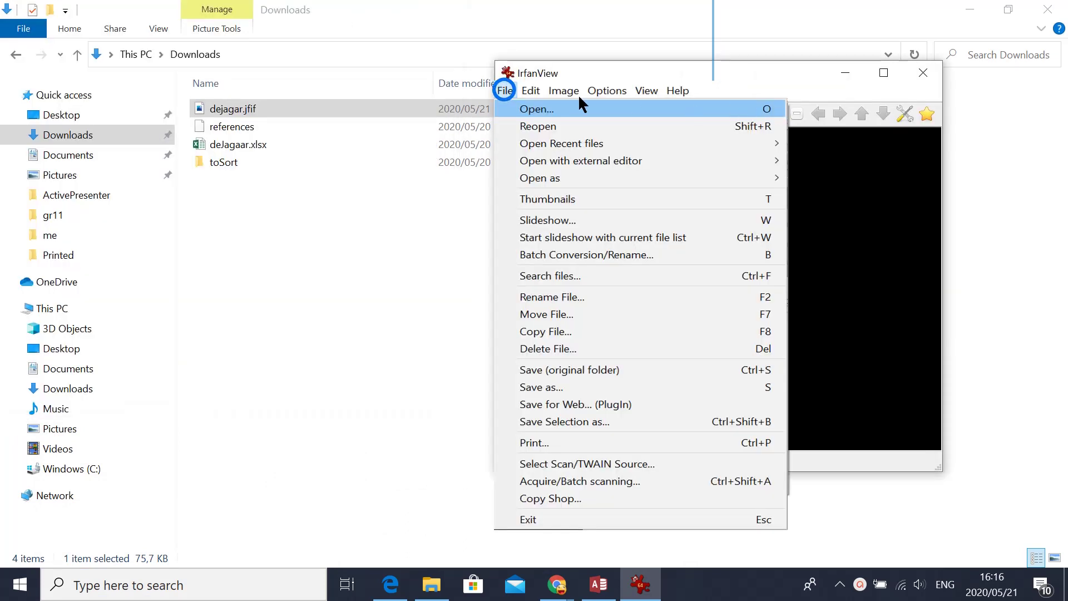
pyautogui.click(525, 111)
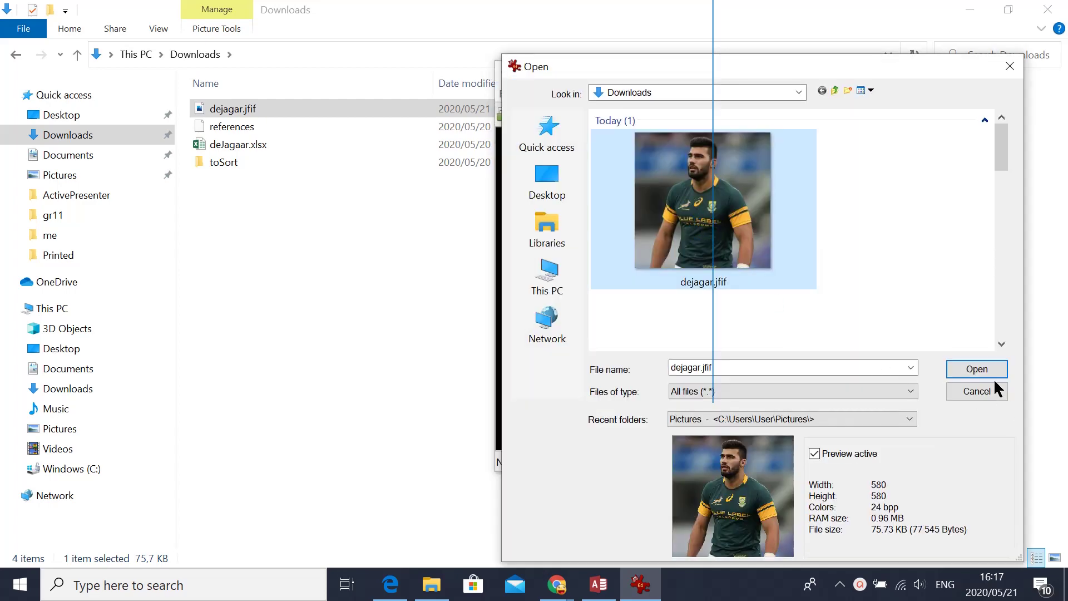
pyautogui.click(958, 368)
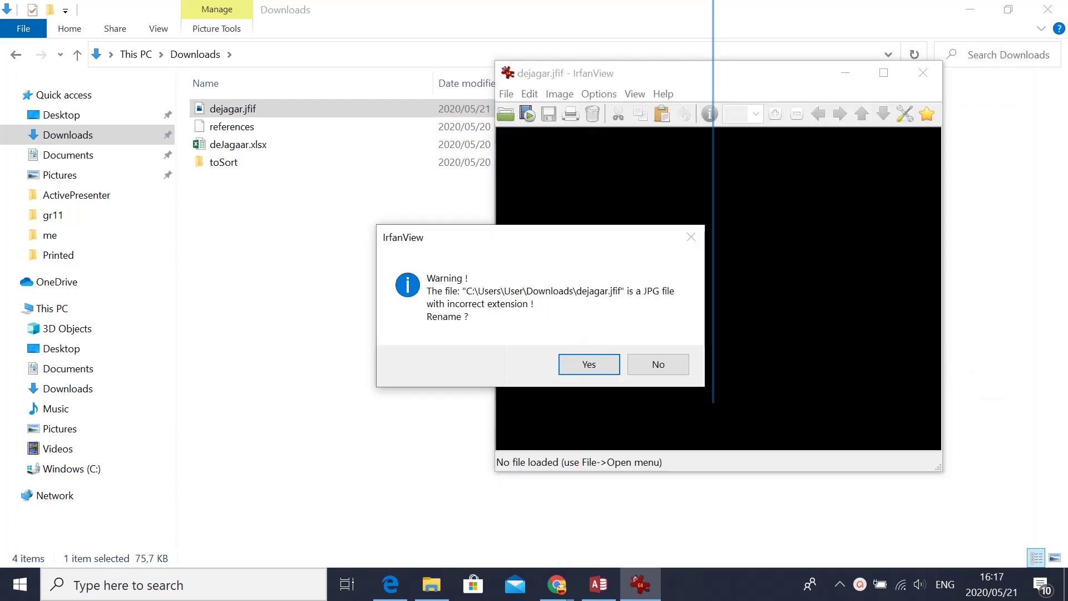
pyautogui.click(613, 363)
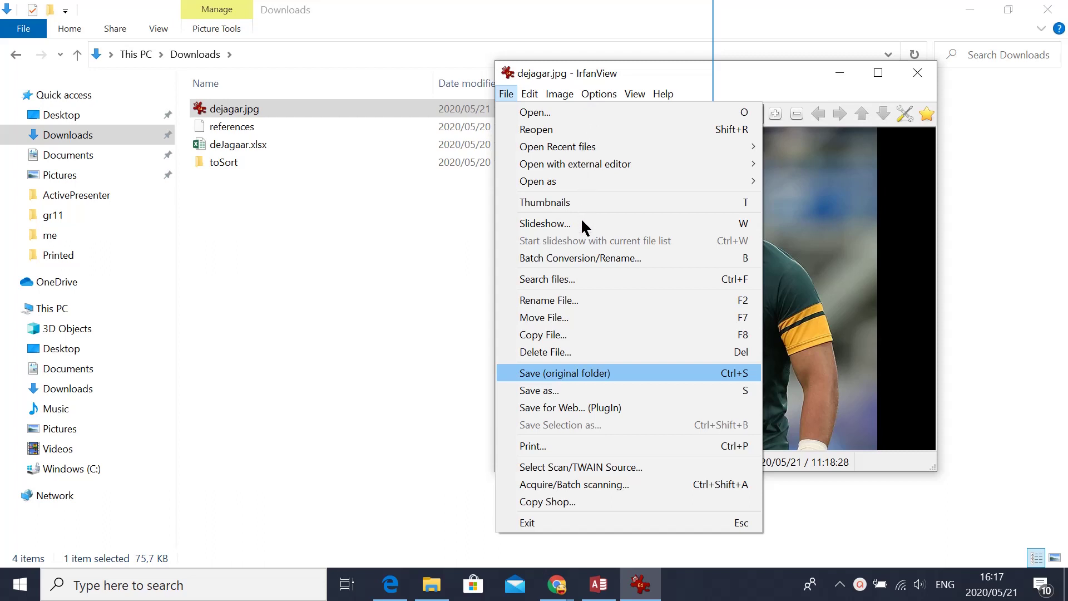
# - Save the dejagar image to Downloads in PNG - Portable Network Graphics format and close IrfanView
pyautogui.click(548, 375)
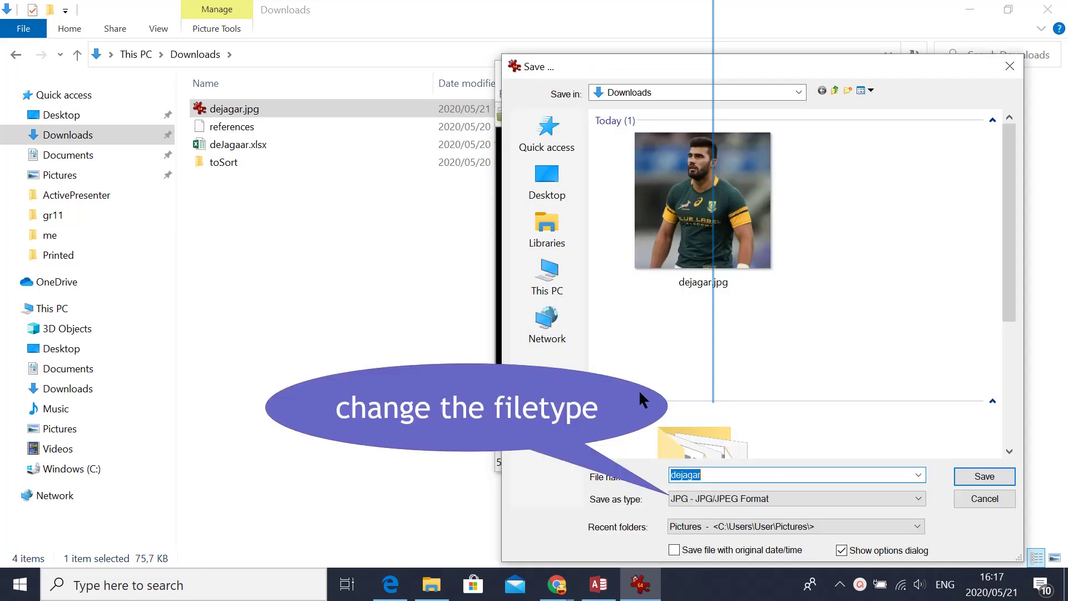
pyautogui.click(743, 500)
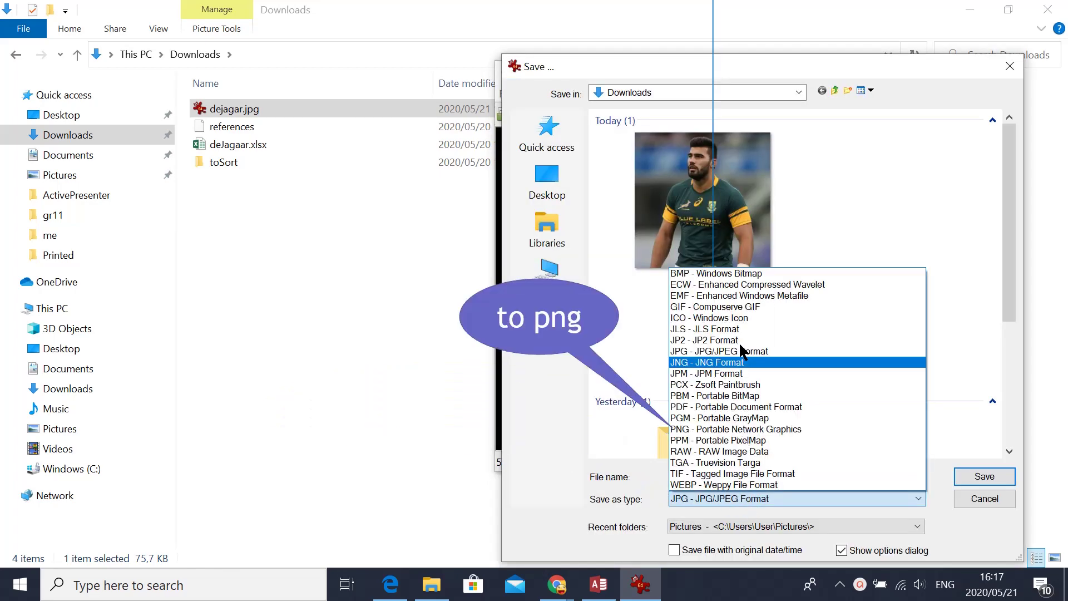
pyautogui.click(725, 431)
pyautogui.click(990, 479)
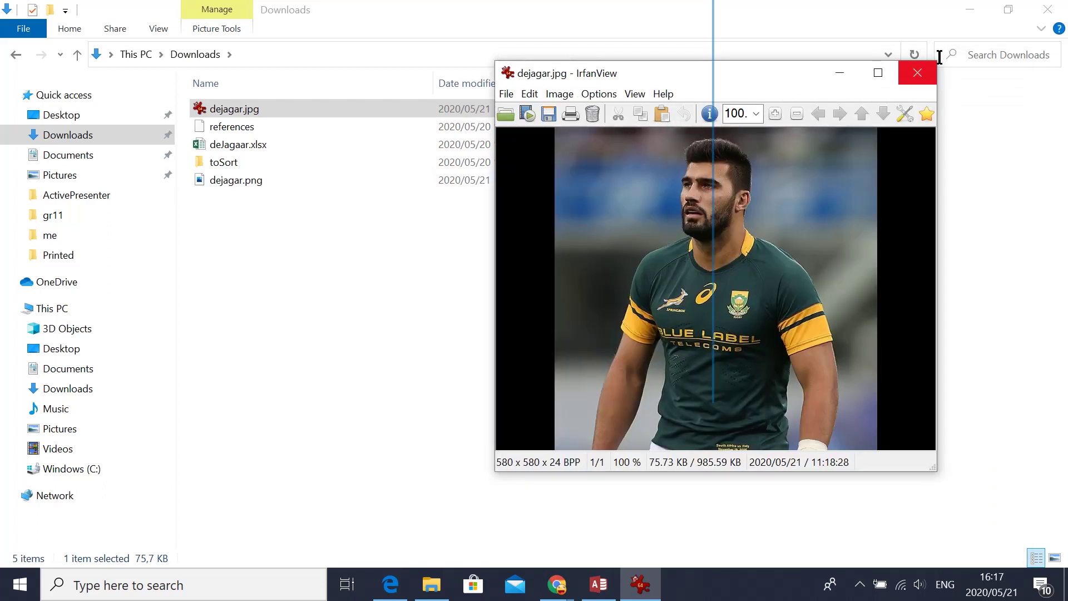
pyautogui.click(924, 72)
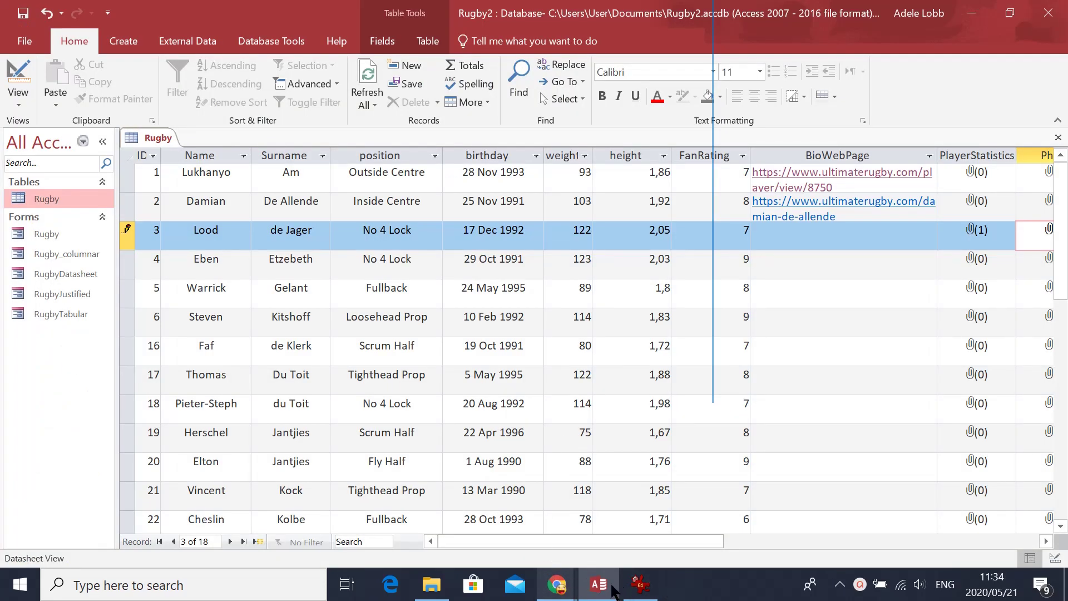
# - Switch to Access, replace dejagar.jfif with dejagar.png from Downloads in record 3's Photo field, and close the Rugby table
pyautogui.click(924, 236)
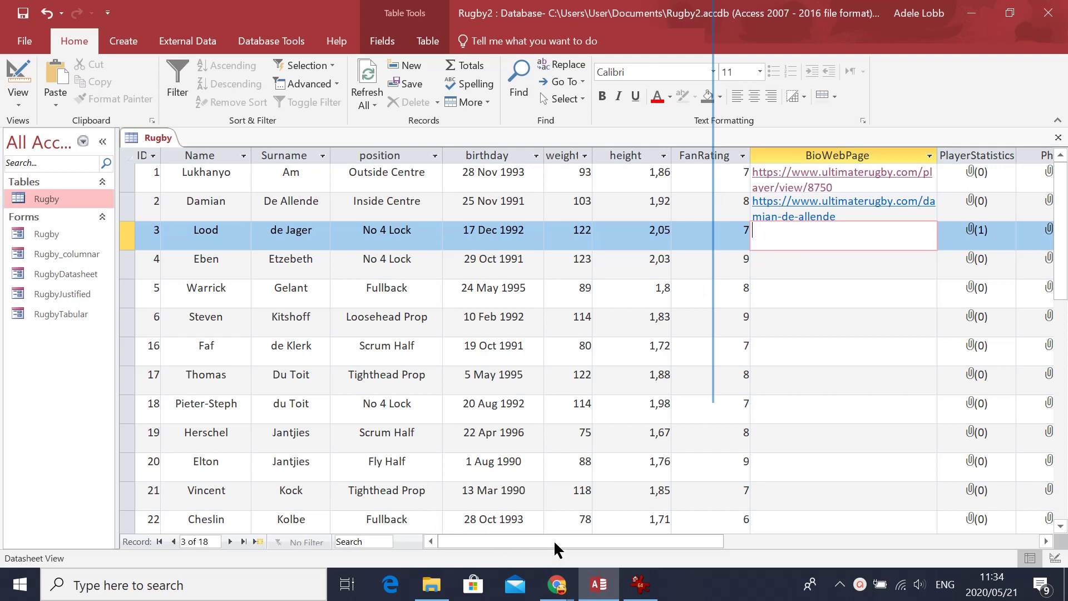
pyautogui.hscroll(5, 553, 540)
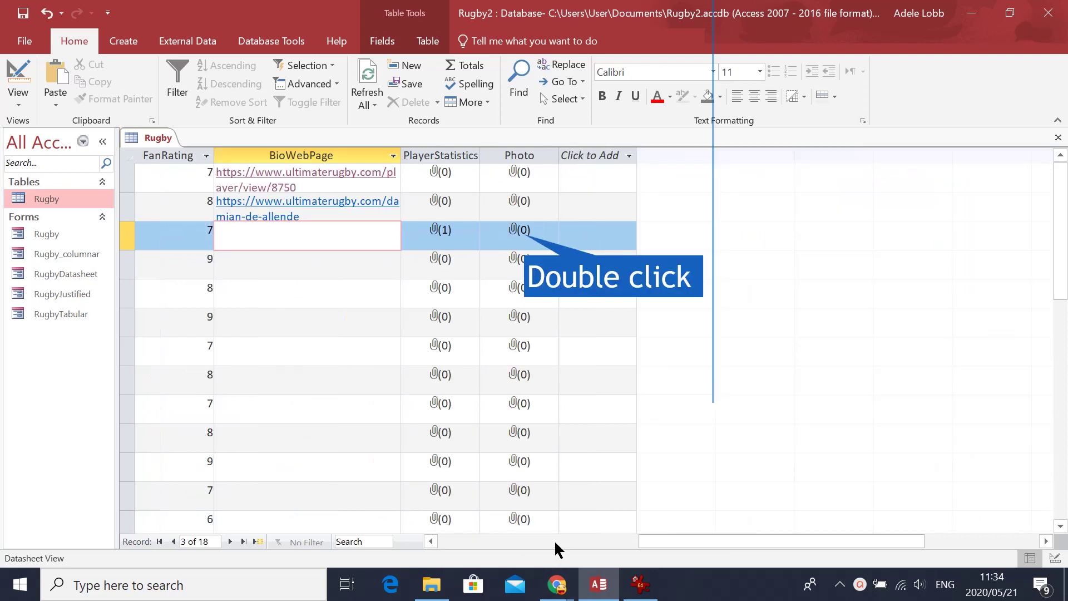
pyautogui.doubleClick(523, 229)
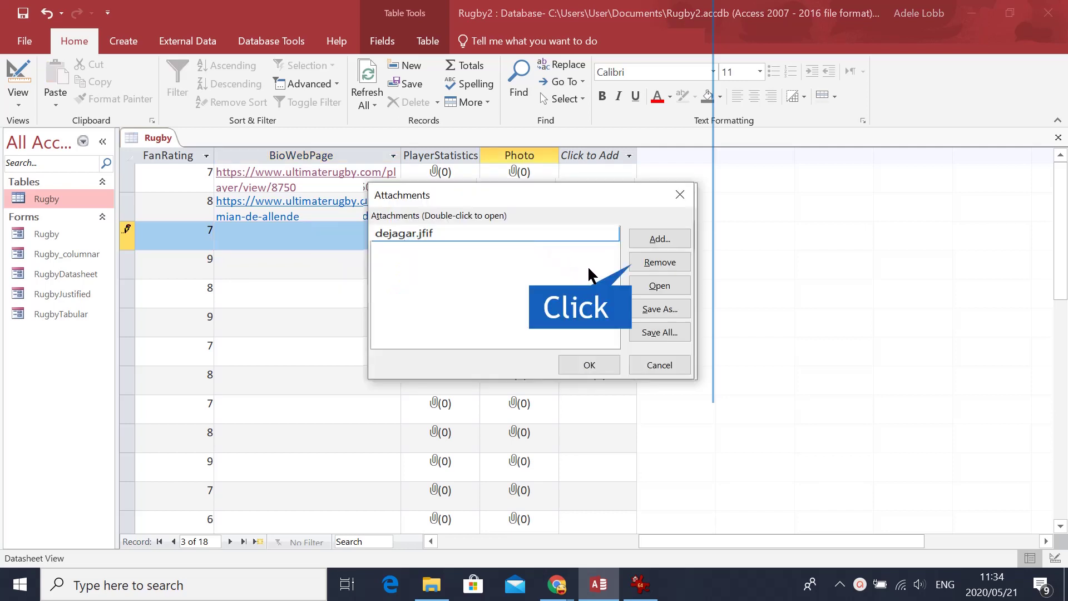
pyautogui.click(680, 238)
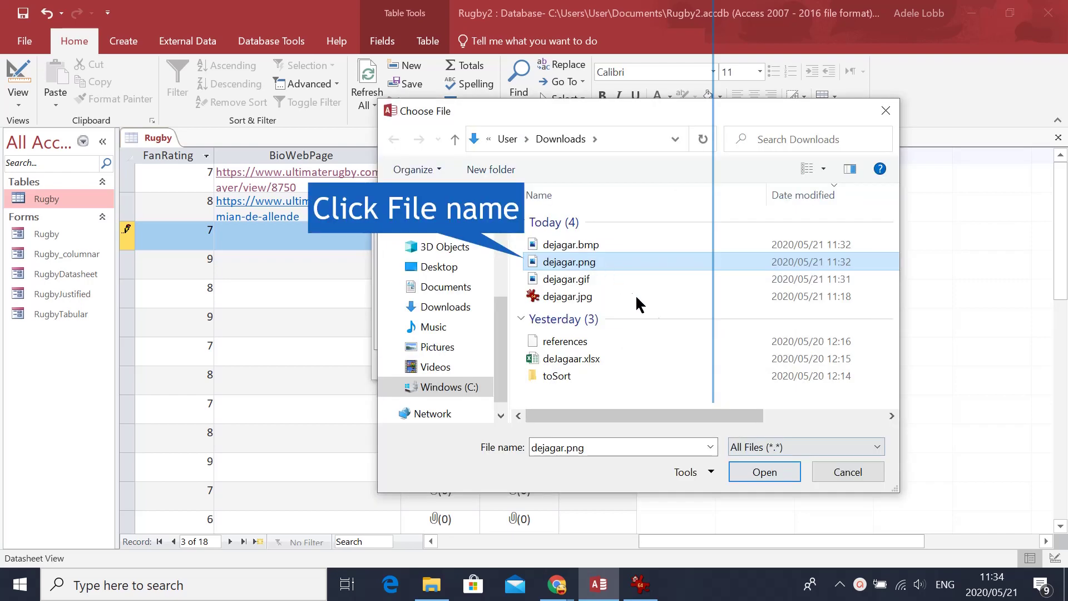
pyautogui.click(762, 473)
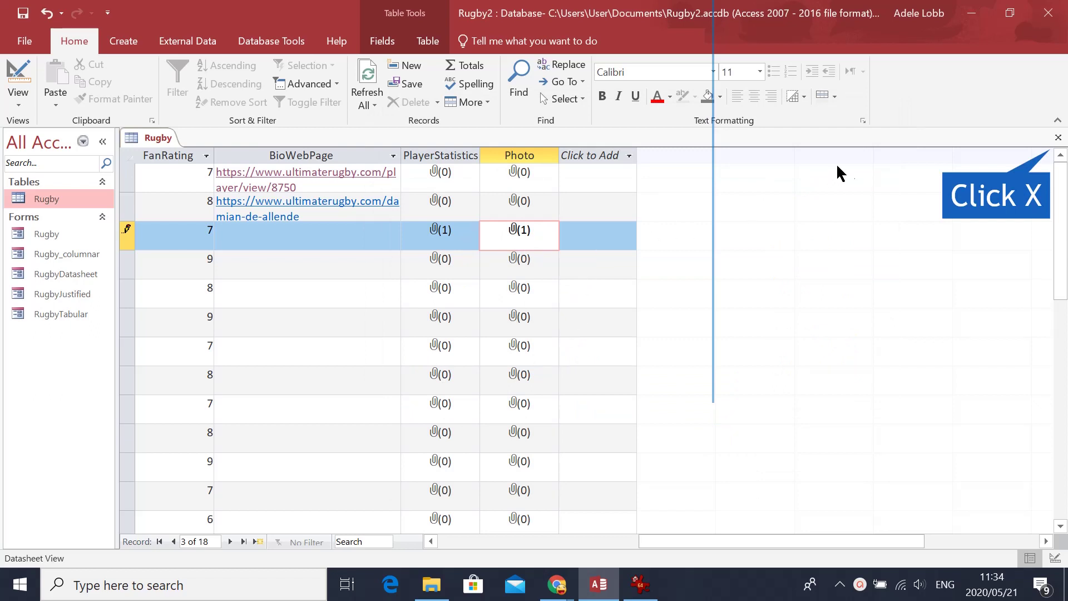
pyautogui.click(1059, 138)
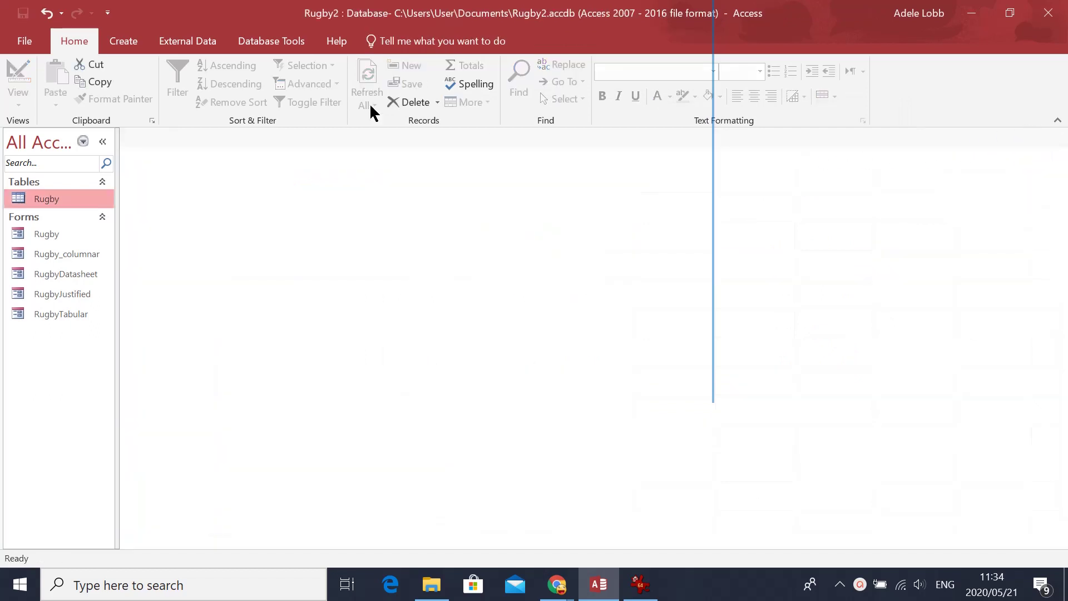
# - Create a standard form from the Rugby table and advance to its third record to check the photo
pyautogui.click(123, 41)
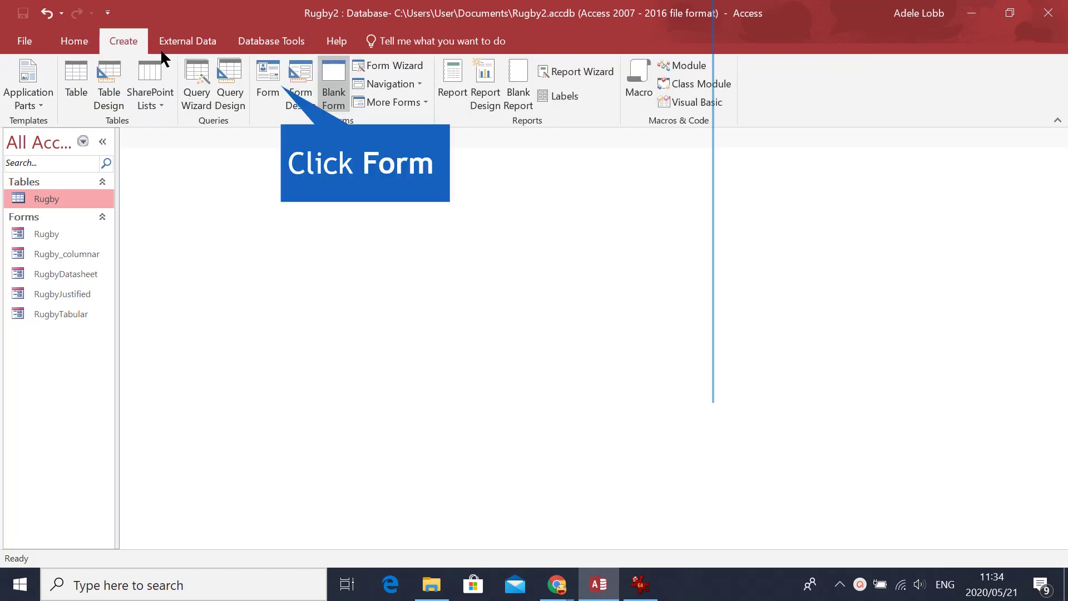
pyautogui.click(266, 76)
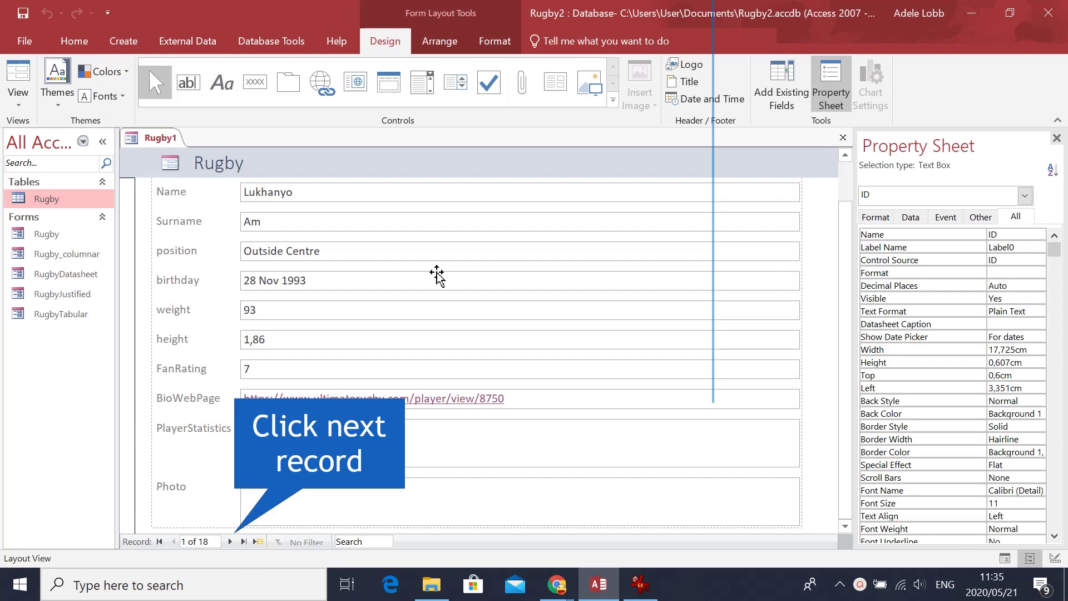
pyautogui.click(229, 541)
pyautogui.click(229, 541)
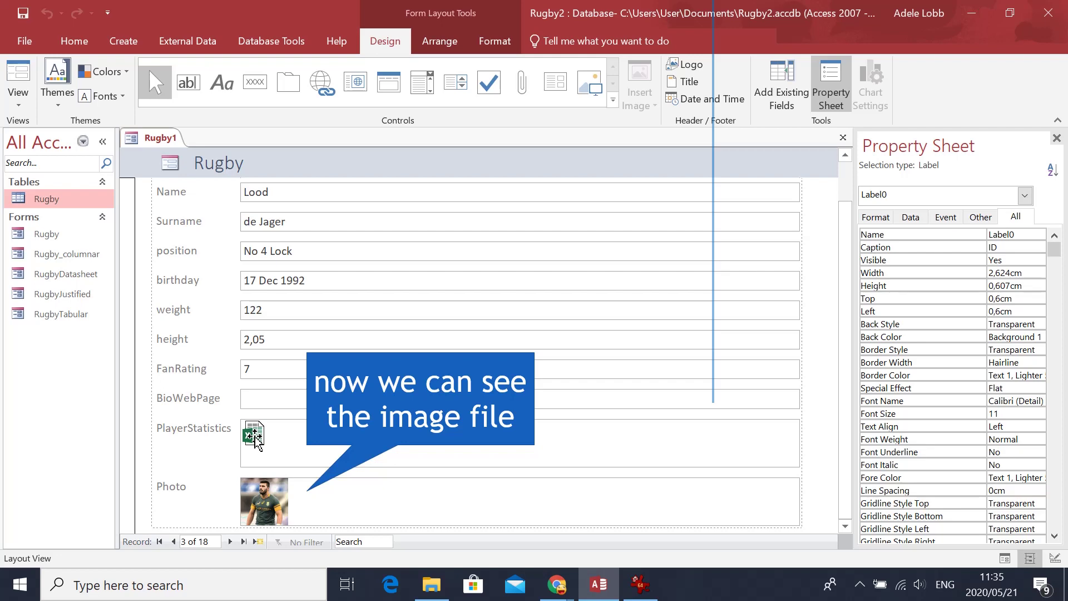
# - Open the workbook attached in record 3's PlayerStatistics field, enable editing to view the statistics, and close it
pyautogui.click(256, 443)
pyautogui.doubleClick(254, 433)
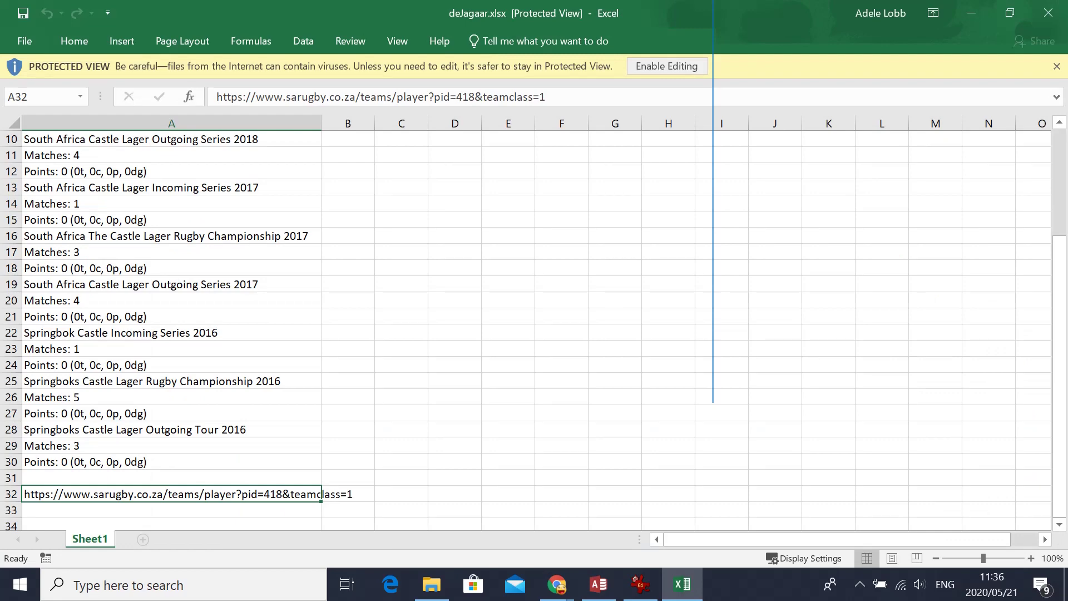
pyautogui.click(667, 66)
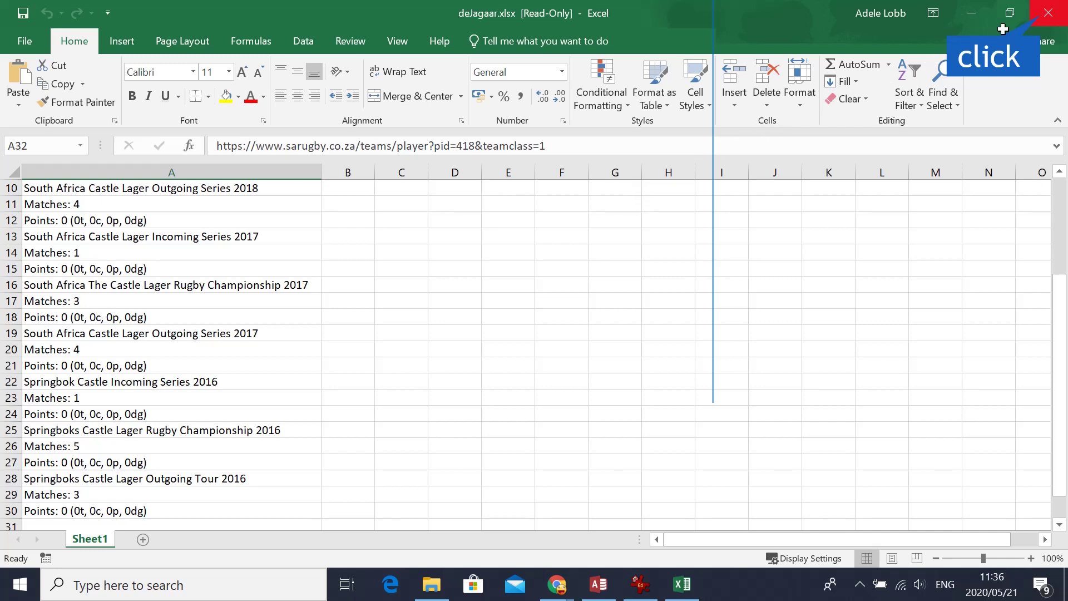
pyautogui.click(1047, 12)
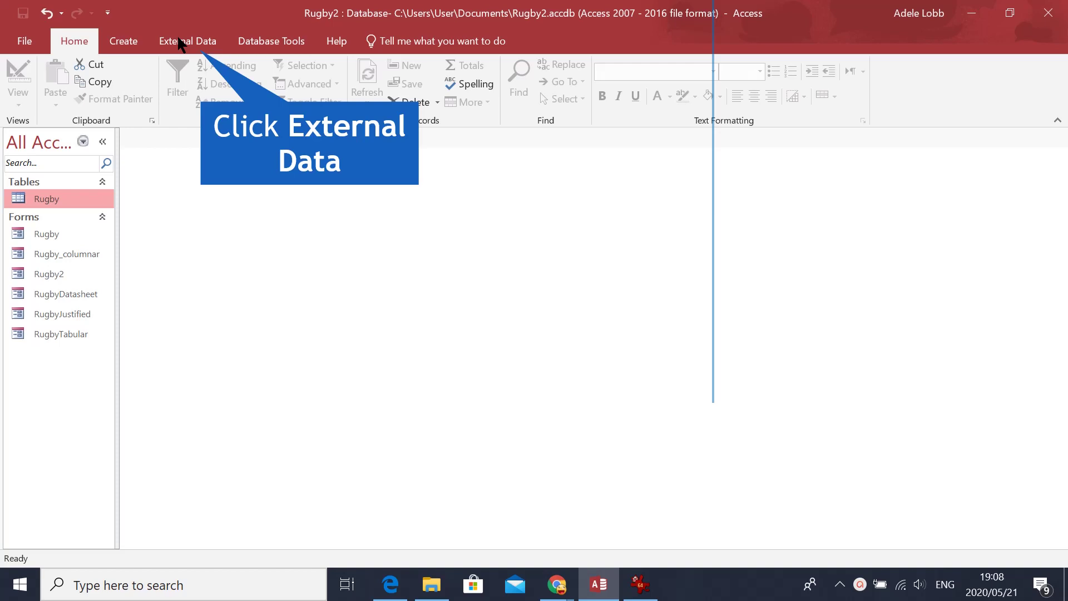
# - Start an Excel import of rpb.xlsx from the Downloads folder into a new table in the current database
pyautogui.click(179, 40)
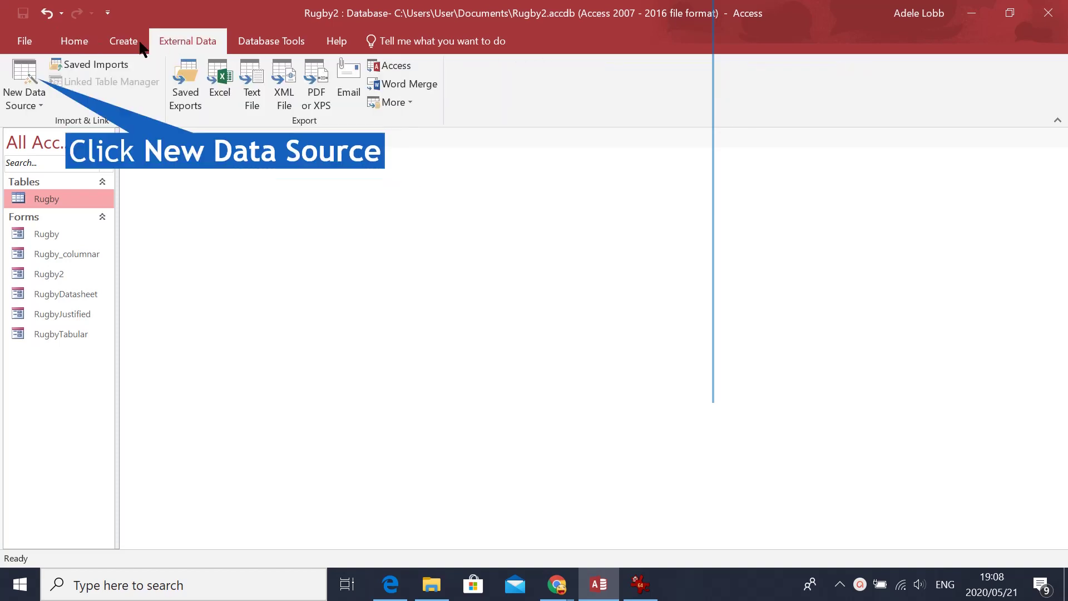
pyautogui.click(21, 73)
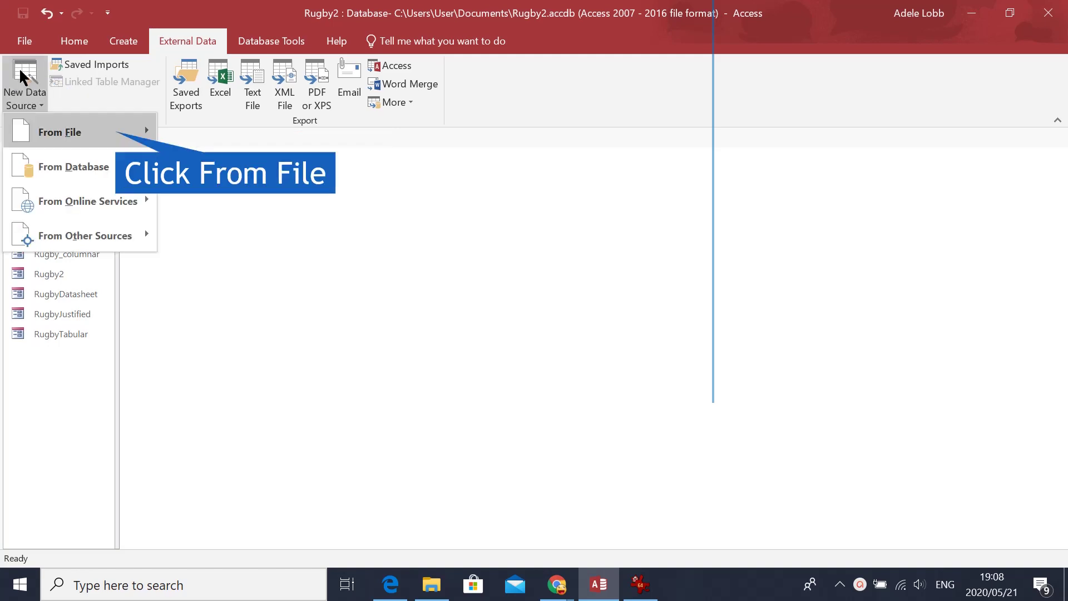
pyautogui.click(75, 131)
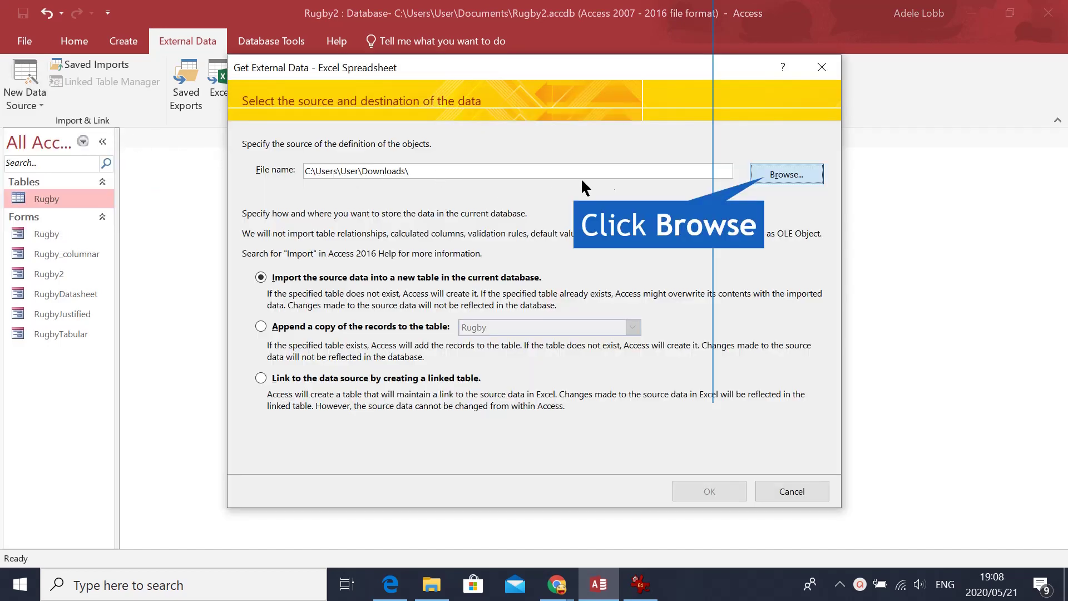
pyautogui.click(766, 181)
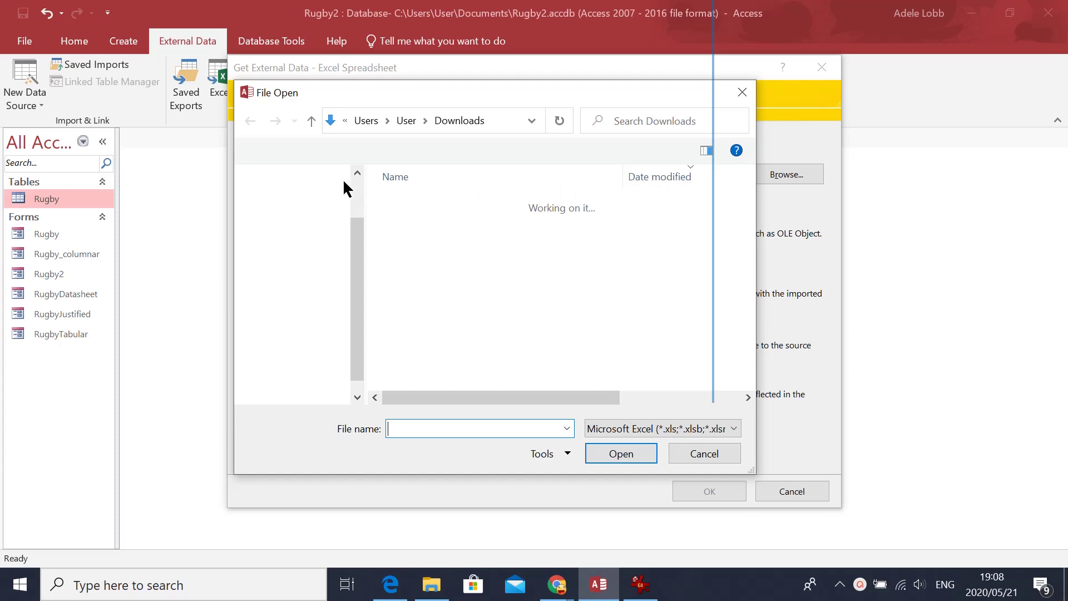
pyautogui.click(412, 226)
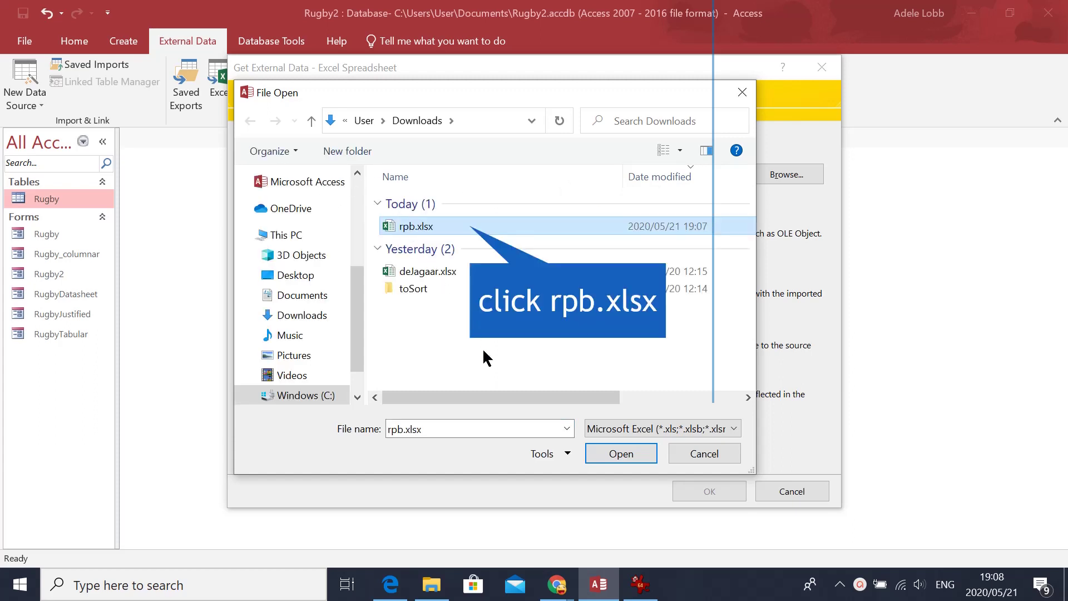
pyautogui.click(604, 457)
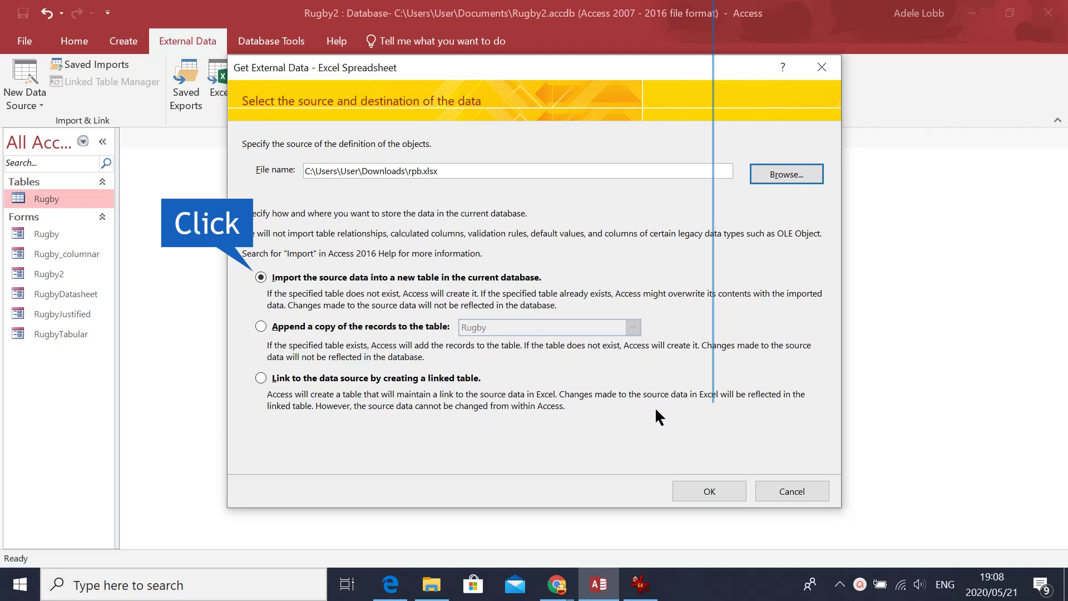
pyautogui.click(700, 492)
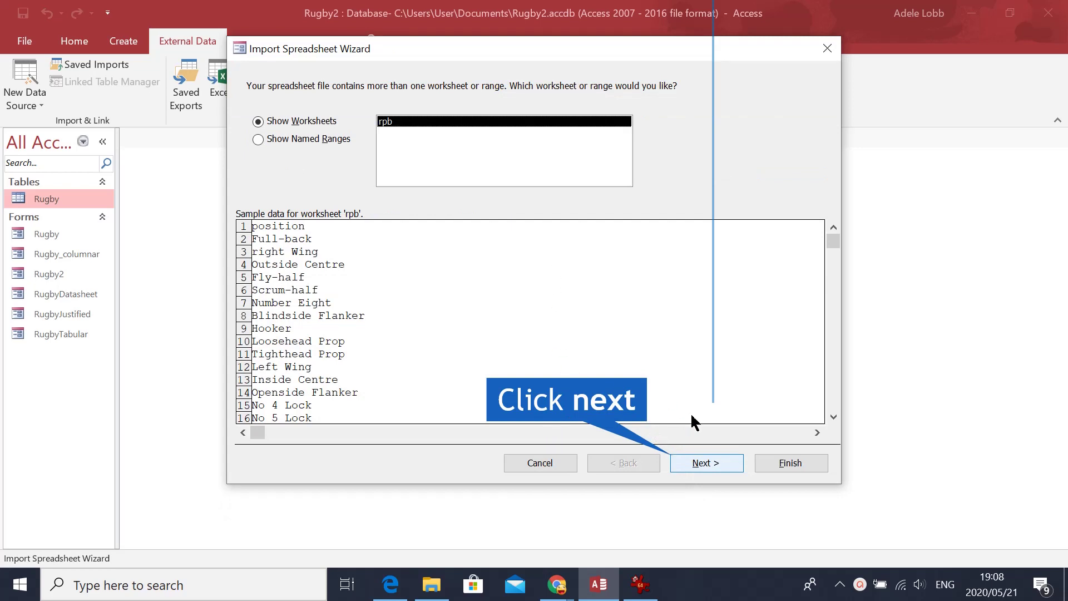
# - Import the rpb worksheet with first-row column headings and an Access-added primary key into a table named positionList, without saving the import steps
pyautogui.click(725, 468)
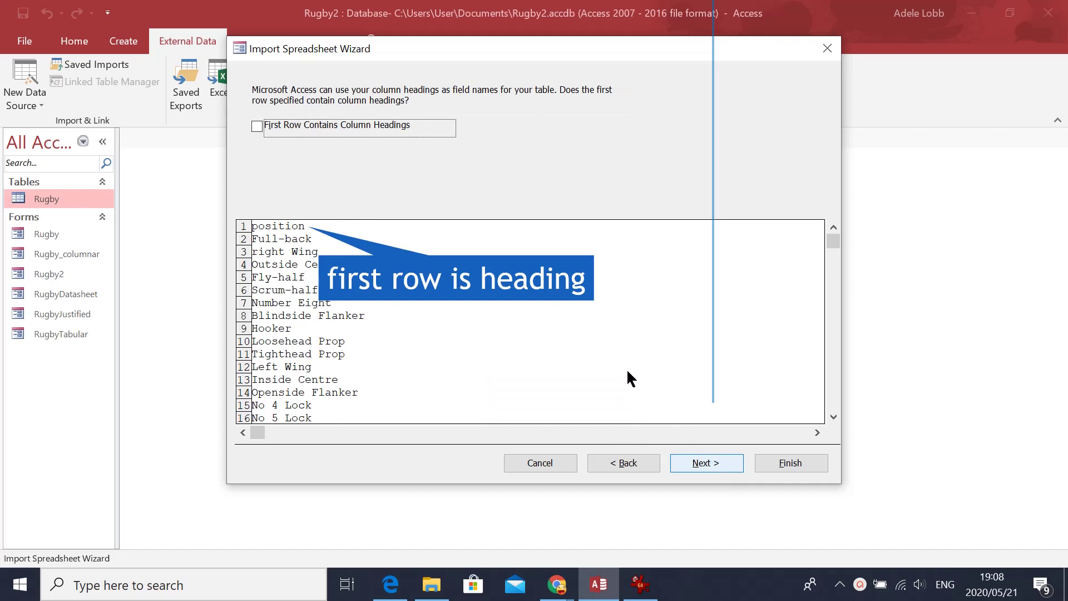
pyautogui.click(345, 125)
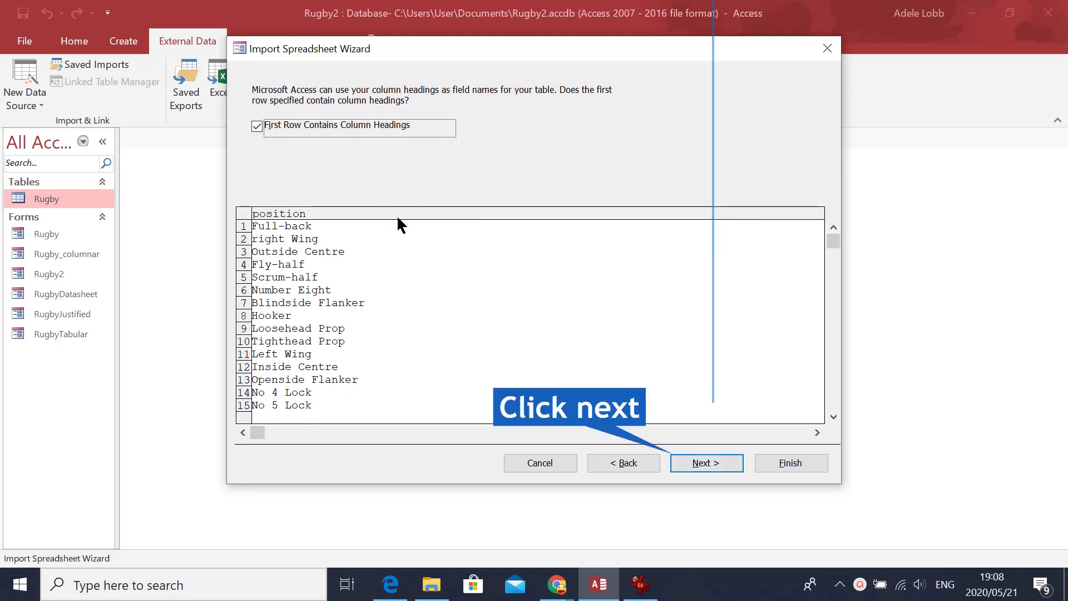
pyautogui.click(723, 464)
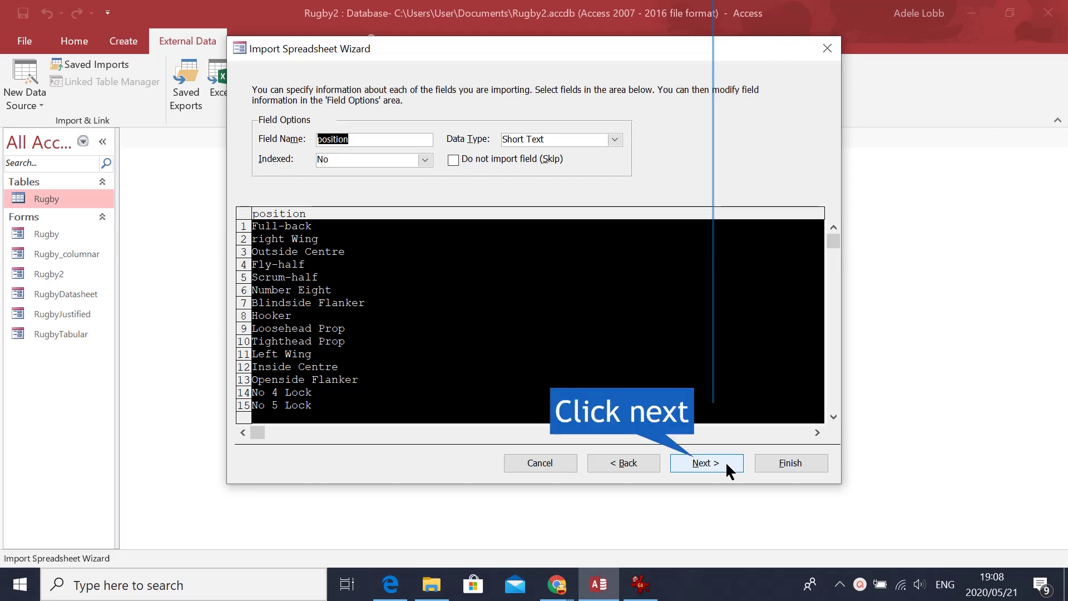
pyautogui.click(726, 466)
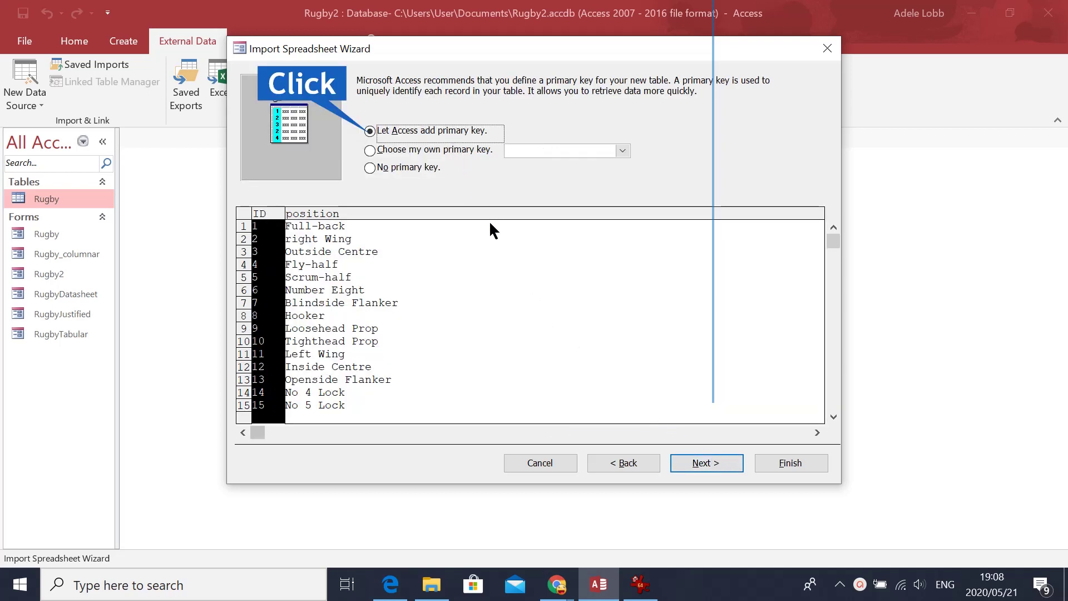
pyautogui.click(702, 462)
pyautogui.write('p')
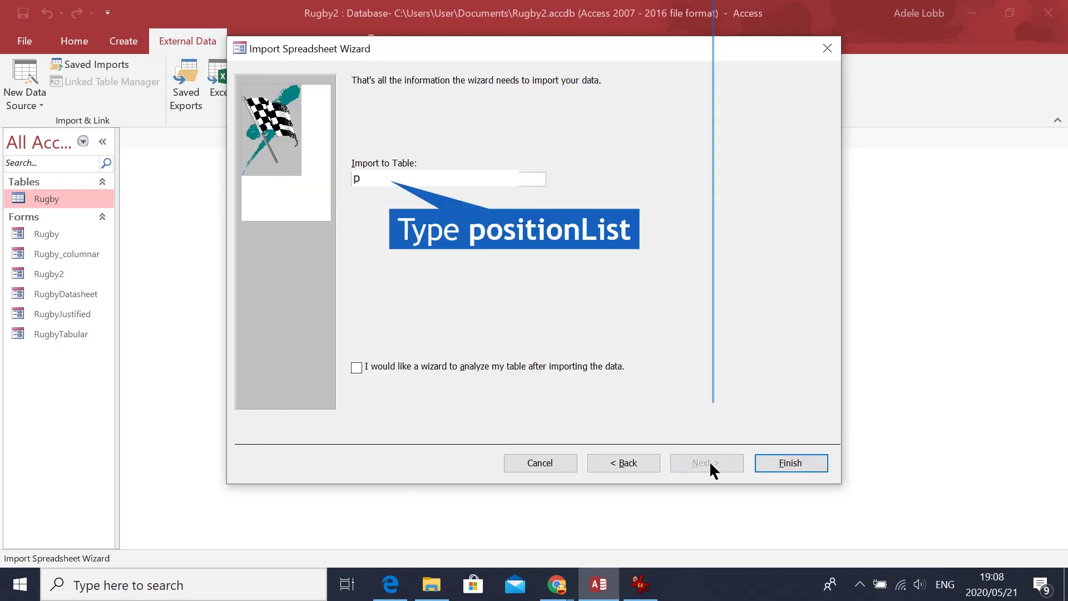
pyautogui.write('ositionList')
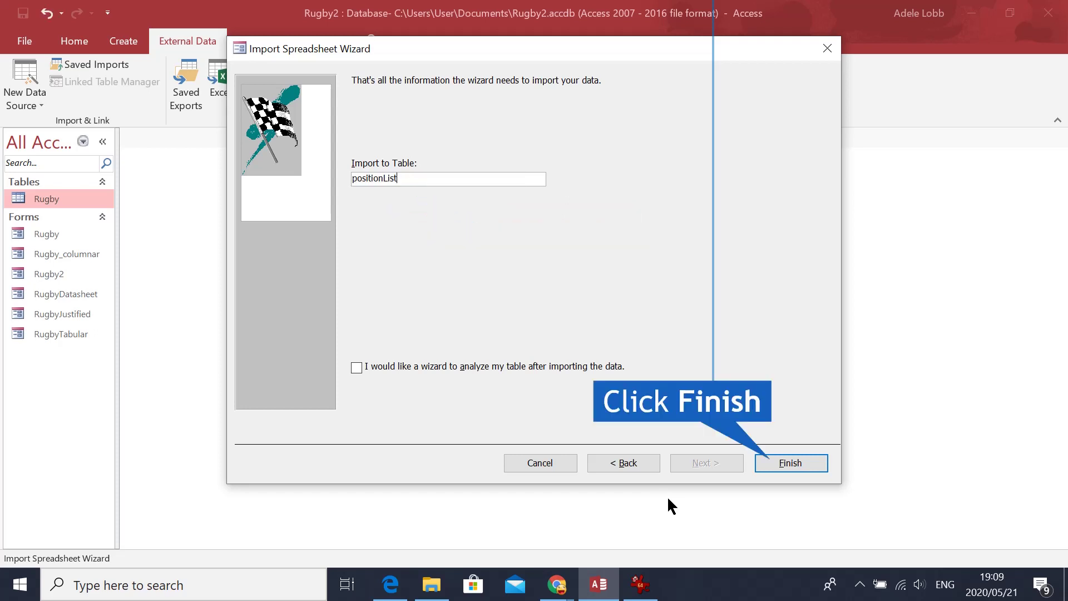
pyautogui.click(790, 463)
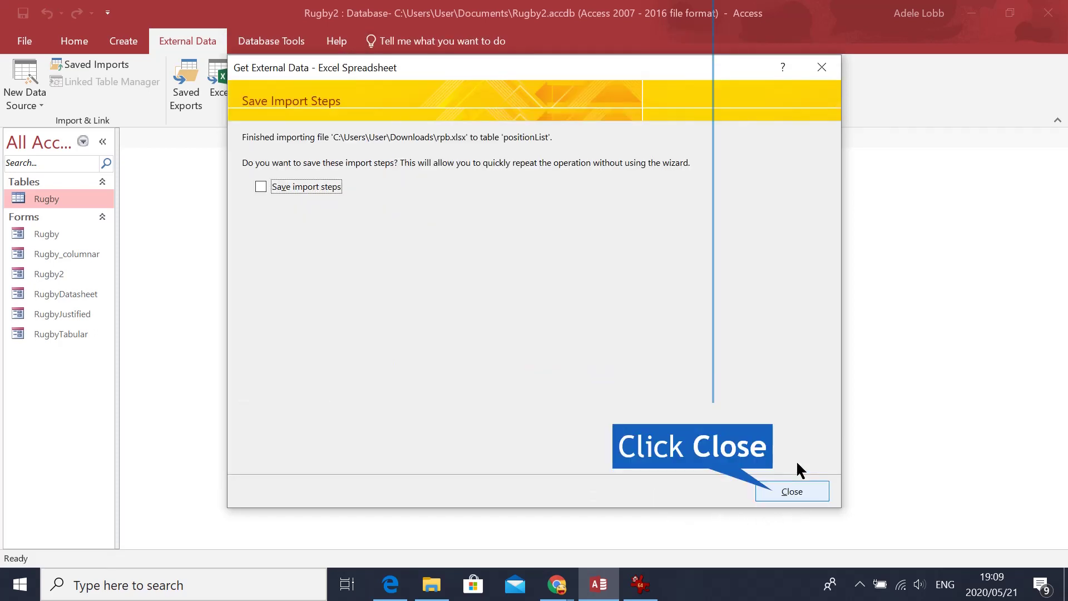
pyautogui.click(793, 492)
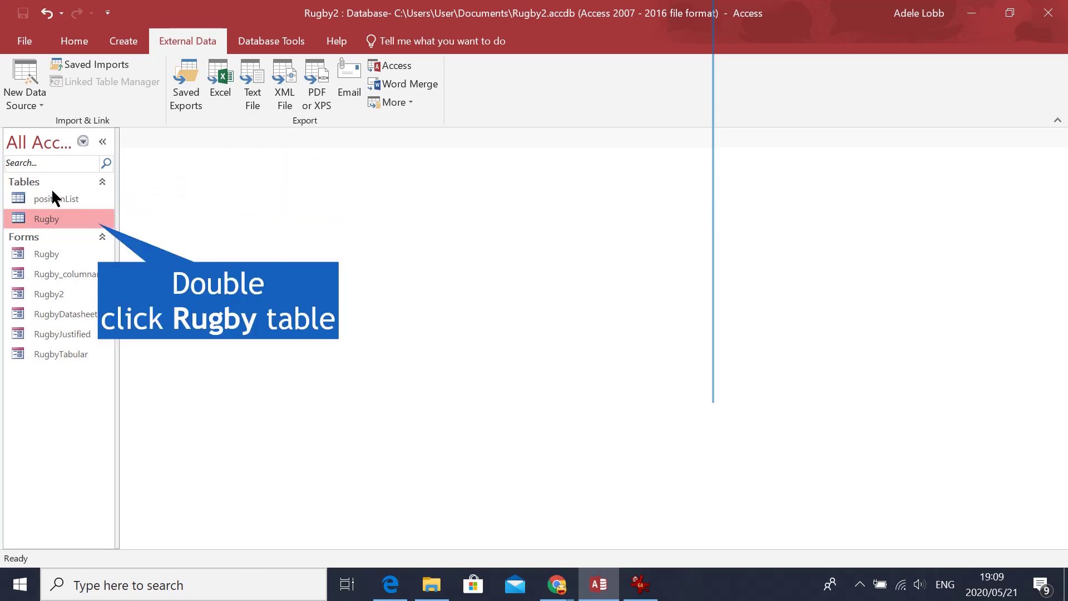
# - Open the Rugby table in Design View and start the Lookup Wizard as the position field's data type
pyautogui.doubleClick(45, 212)
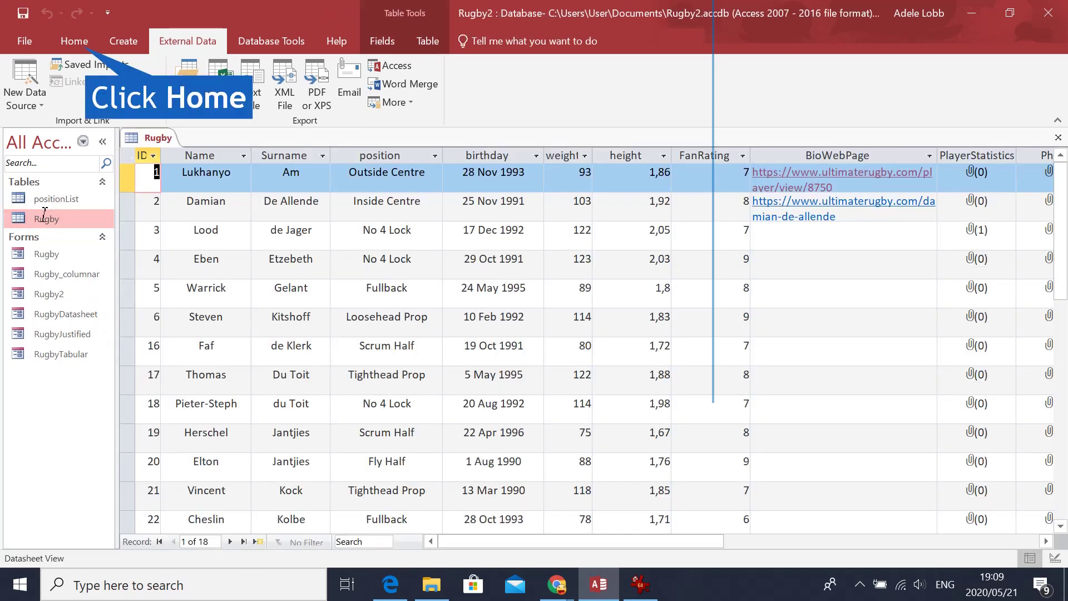
pyautogui.click(76, 42)
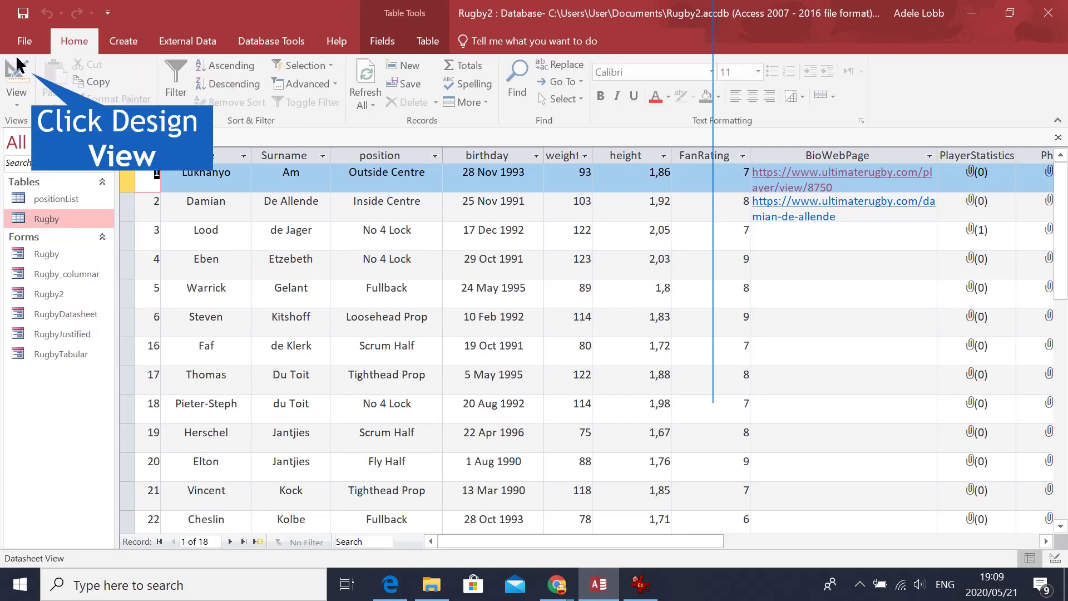
pyautogui.click(15, 77)
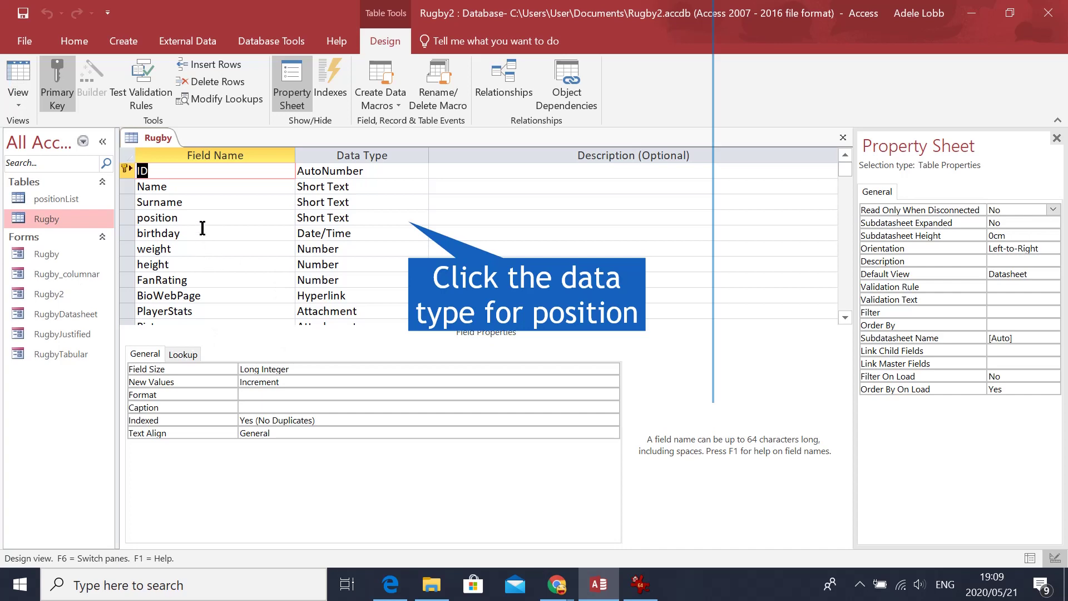
pyautogui.click(330, 218)
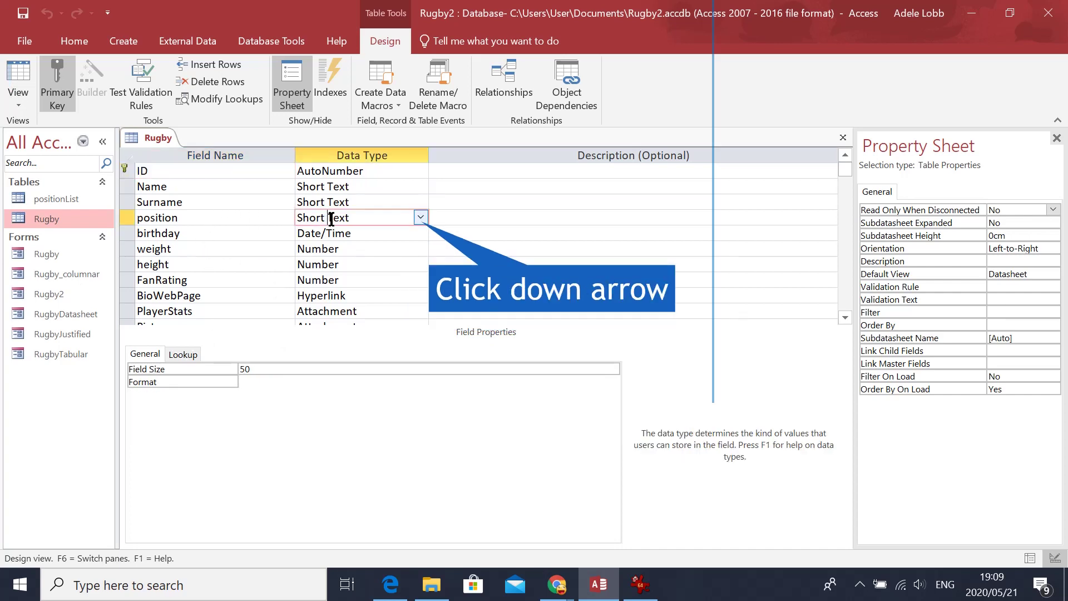
pyautogui.click(421, 217)
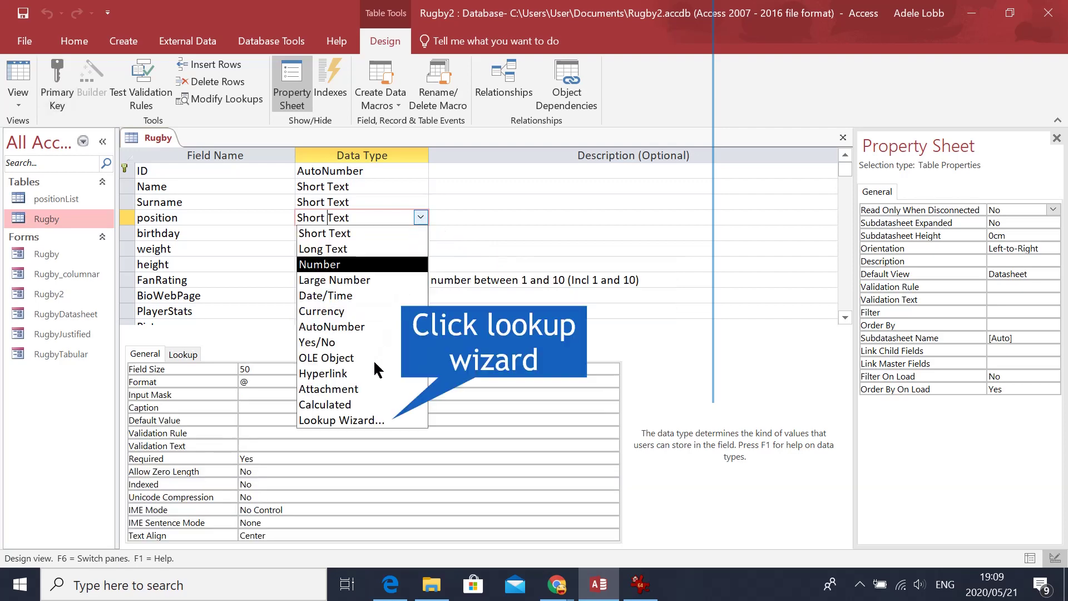
pyautogui.click(356, 418)
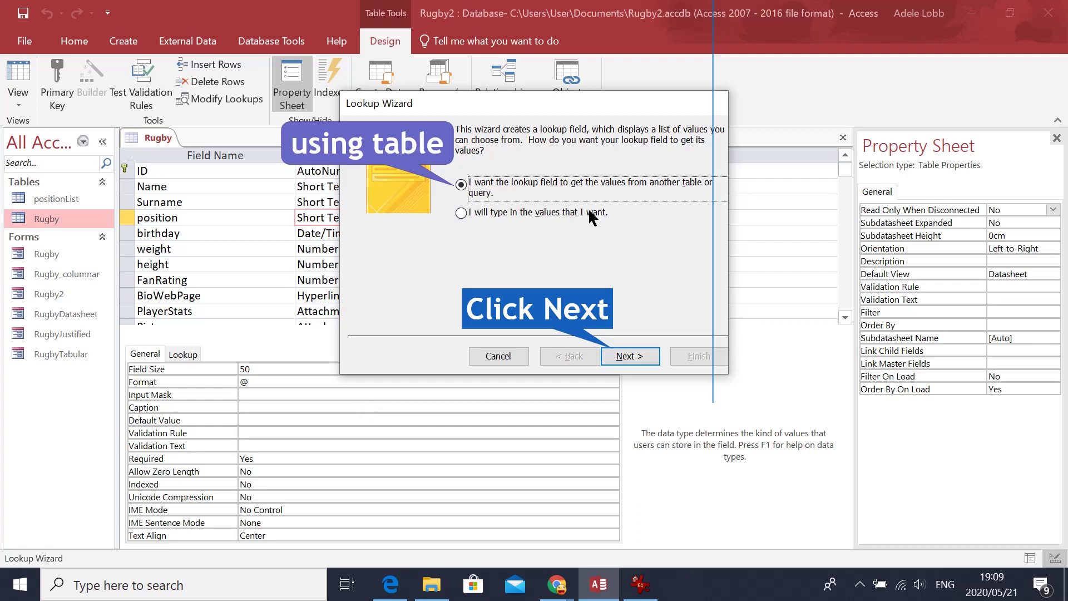
# - Take the lookup values from the positionList table's position field and sort them by position in ascending order
pyautogui.click(621, 356)
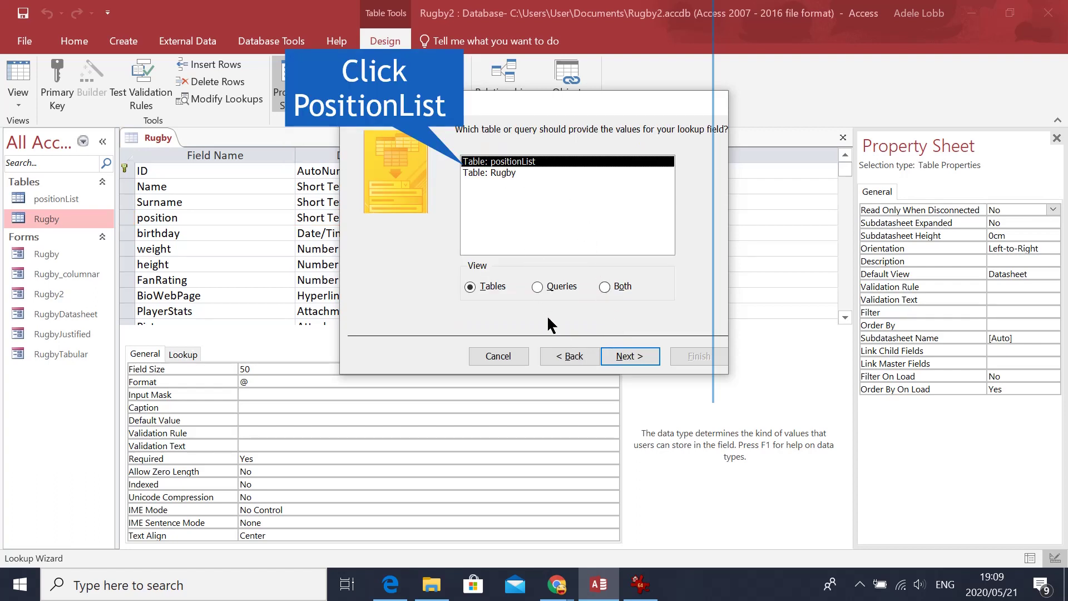
pyautogui.click(631, 356)
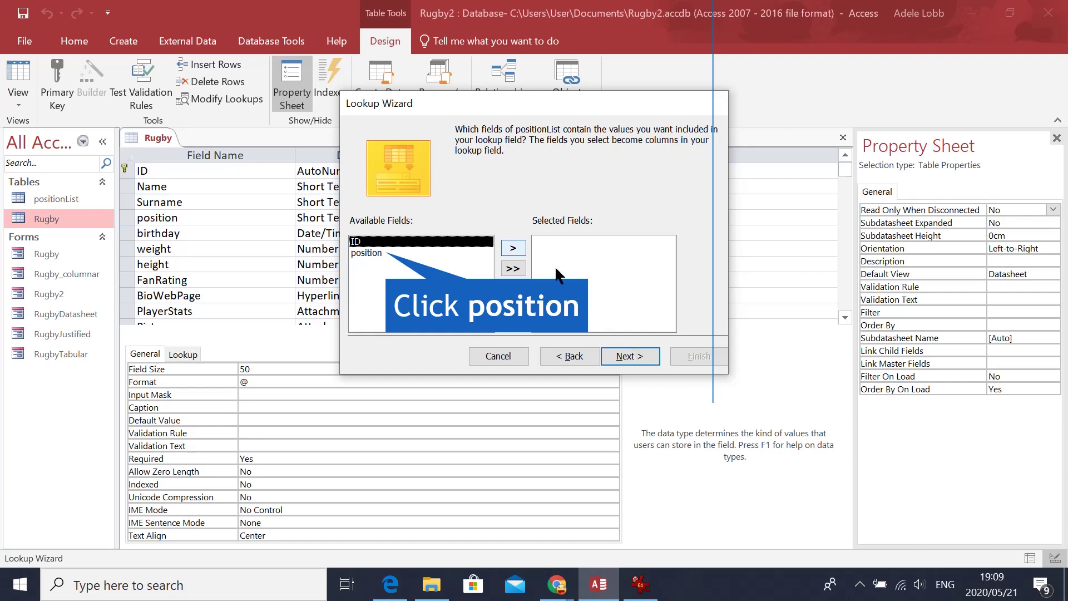
pyautogui.click(461, 253)
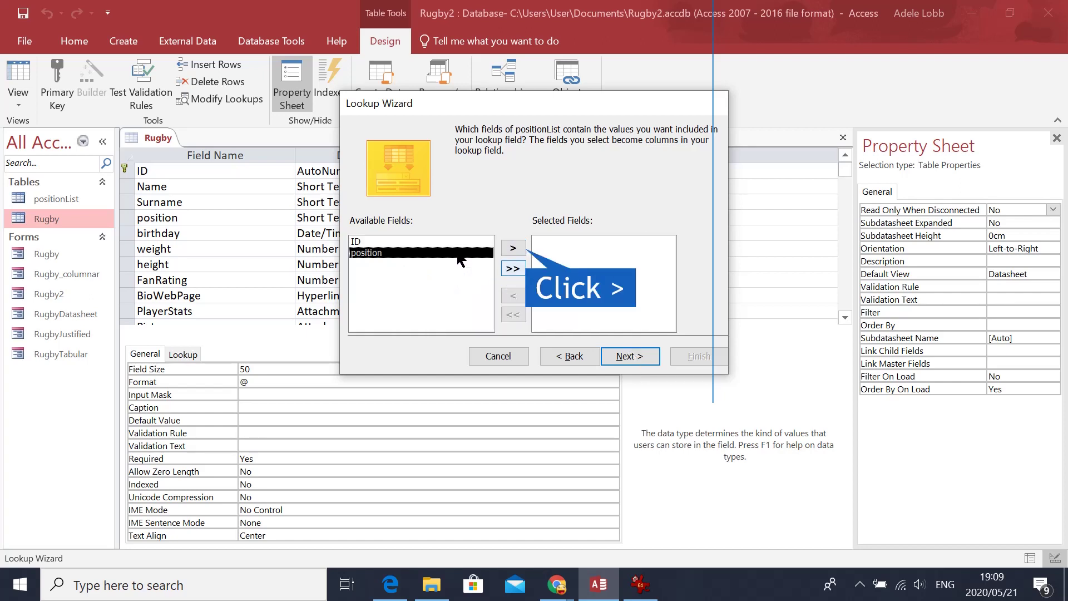
pyautogui.click(514, 254)
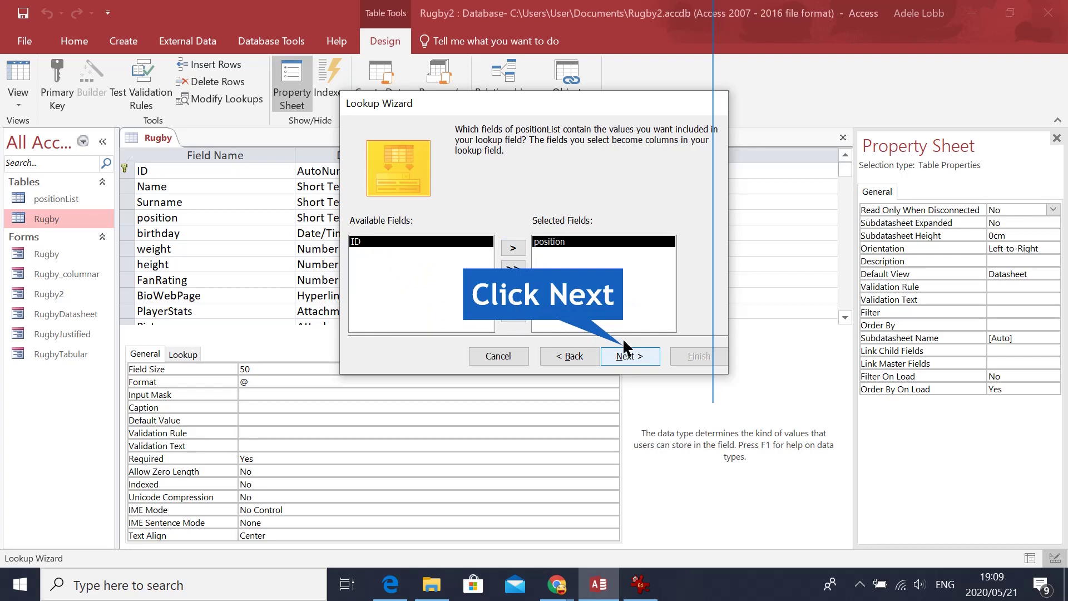
pyautogui.click(621, 355)
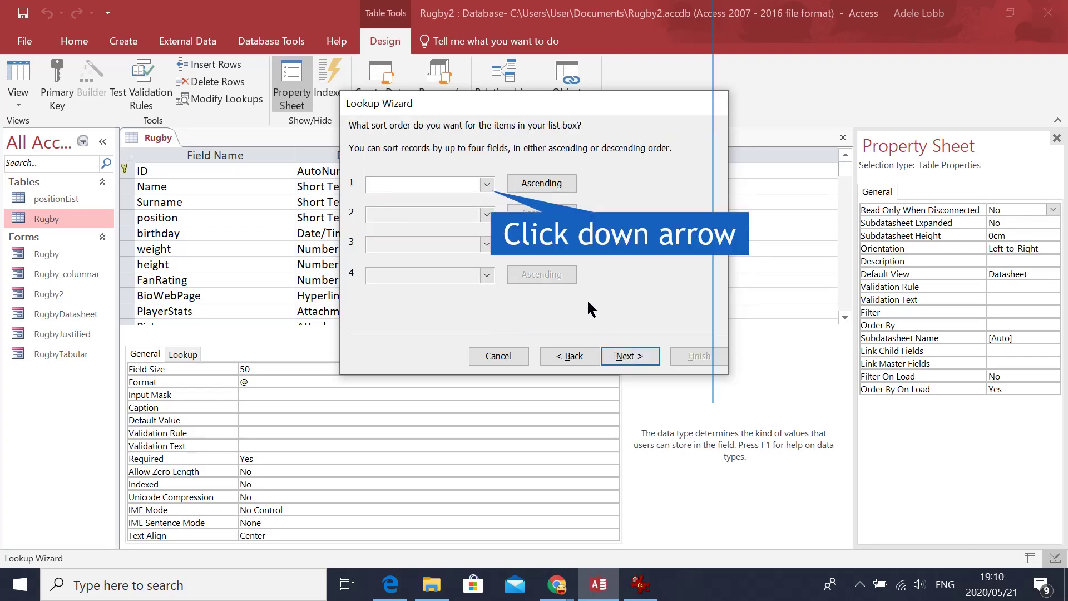
pyautogui.click(487, 185)
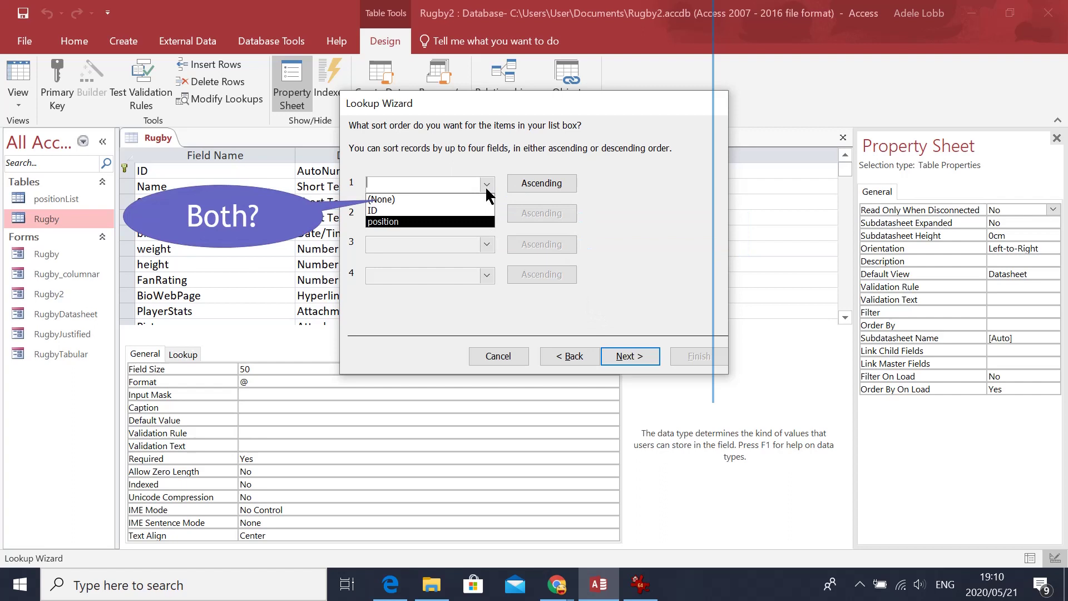
pyautogui.click(445, 223)
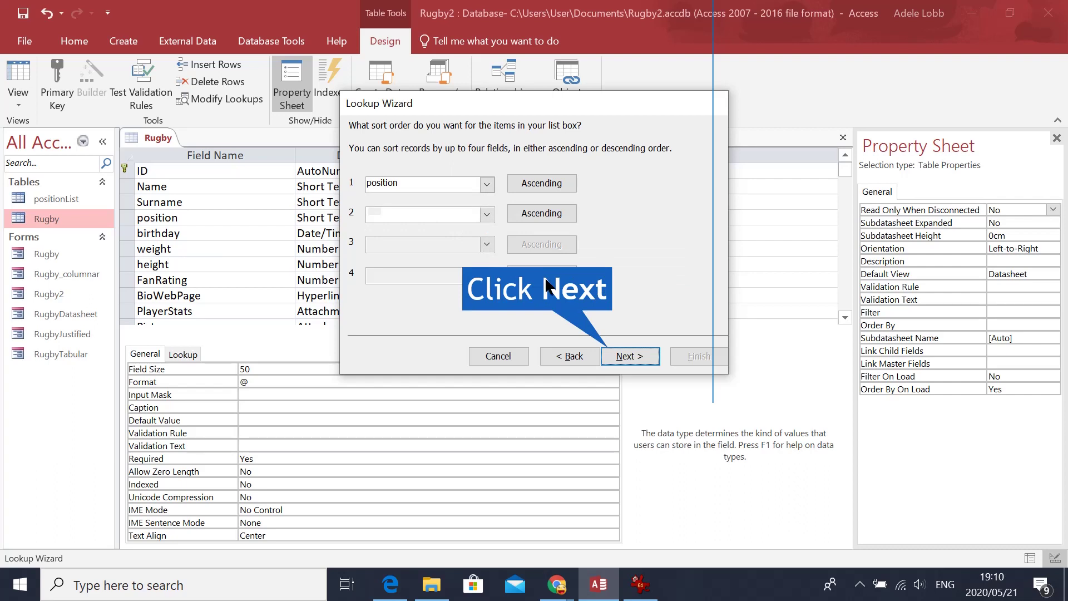
# - Finish the position lookup with the key column hidden and data integrity enabled with Restrict Delete, saving the table
pyautogui.click(626, 355)
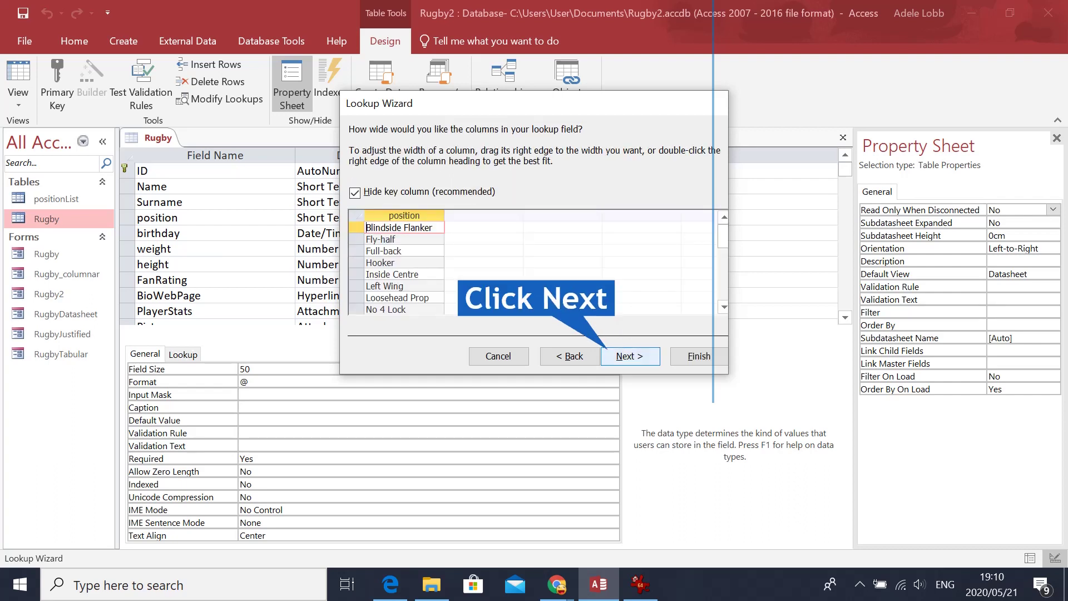
pyautogui.click(629, 355)
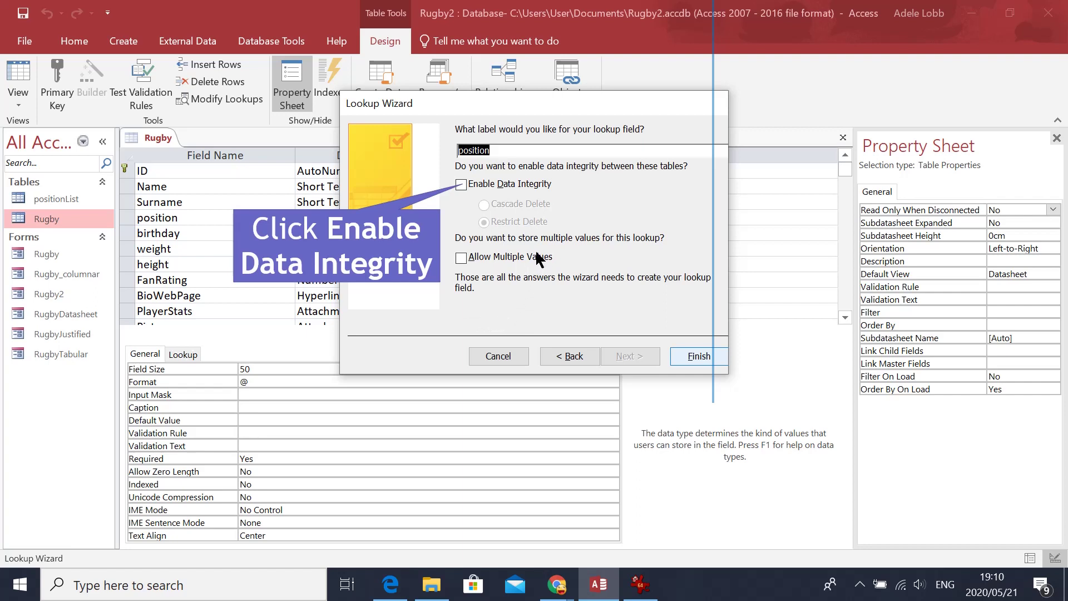
pyautogui.click(462, 184)
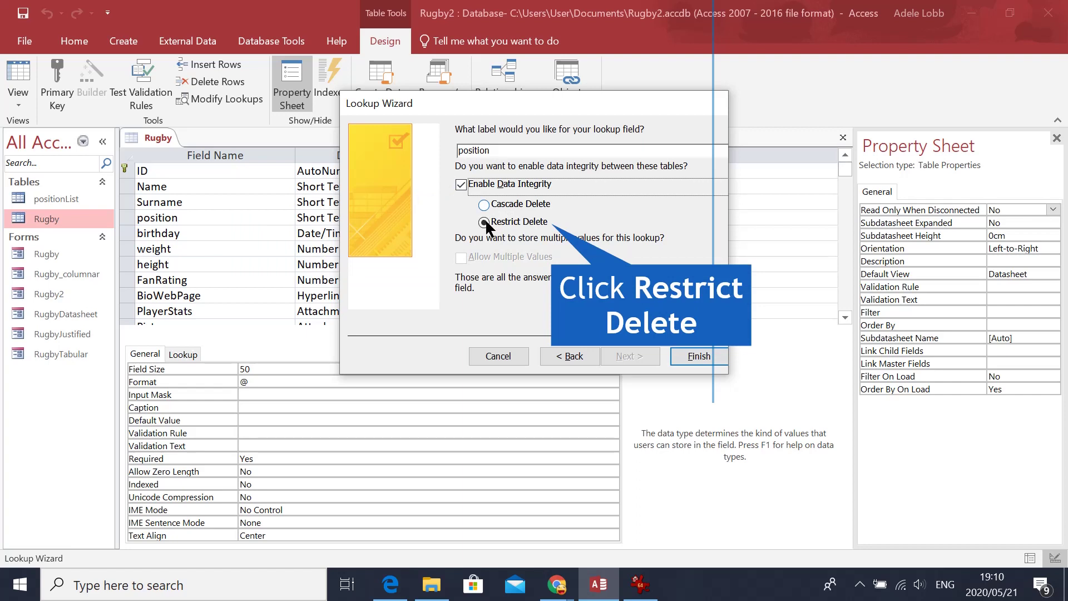
pyautogui.click(484, 222)
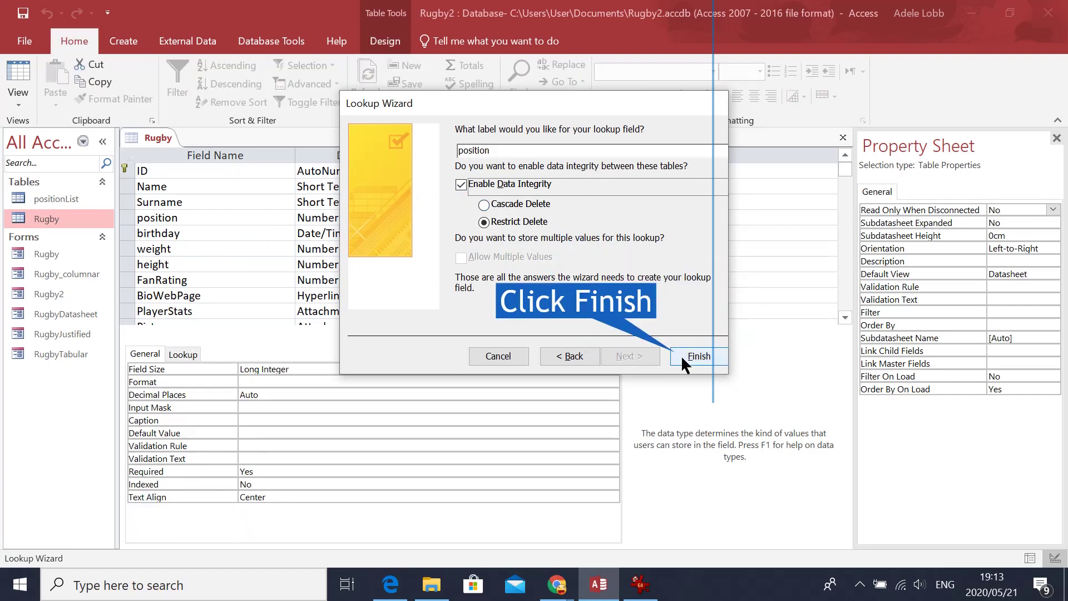
pyautogui.click(682, 355)
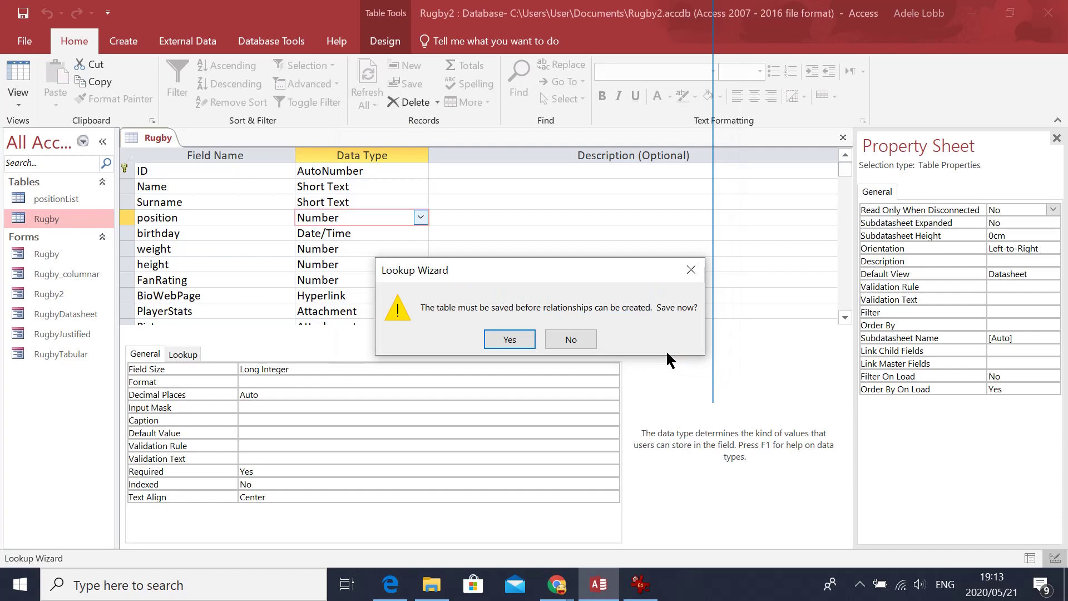
pyautogui.click(511, 339)
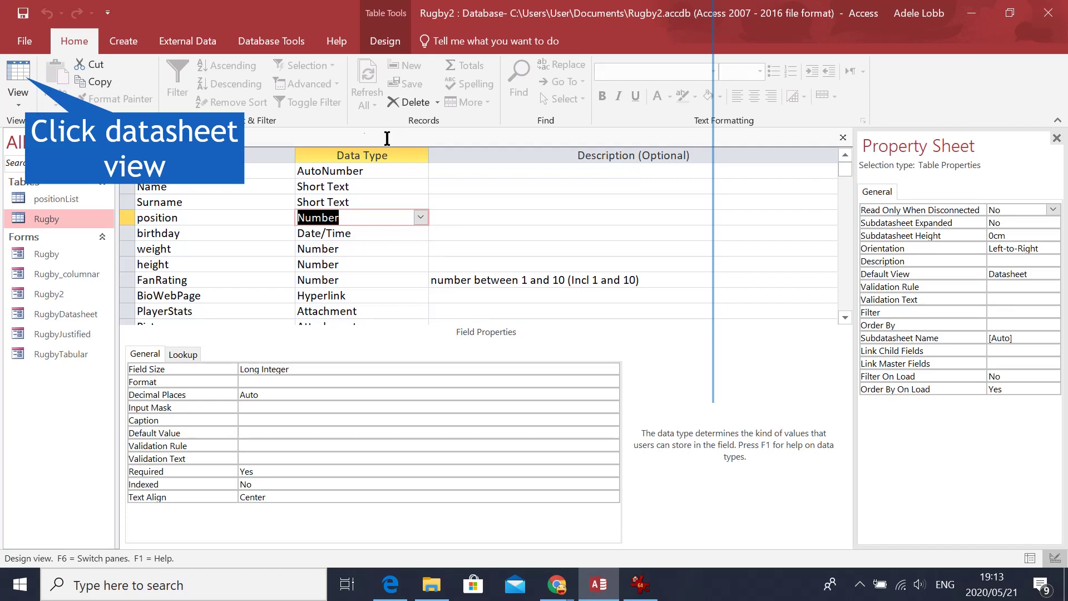
# - In Datasheet View, set the positions of records 1 to 4 to Full-back, Left Wing, Outside Centre and Fly-half
pyautogui.click(19, 77)
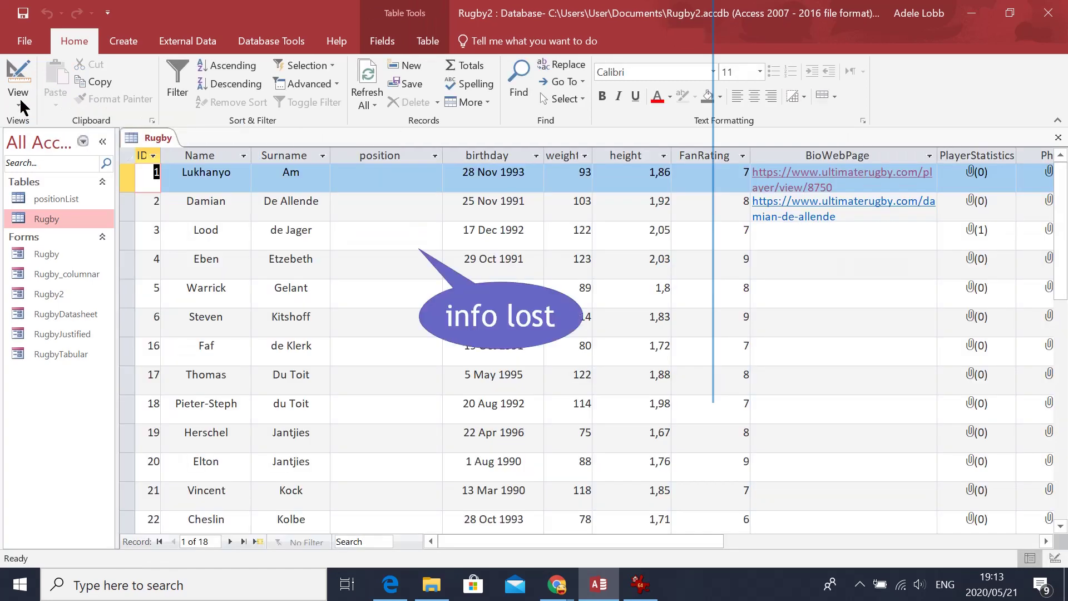
pyautogui.click(393, 180)
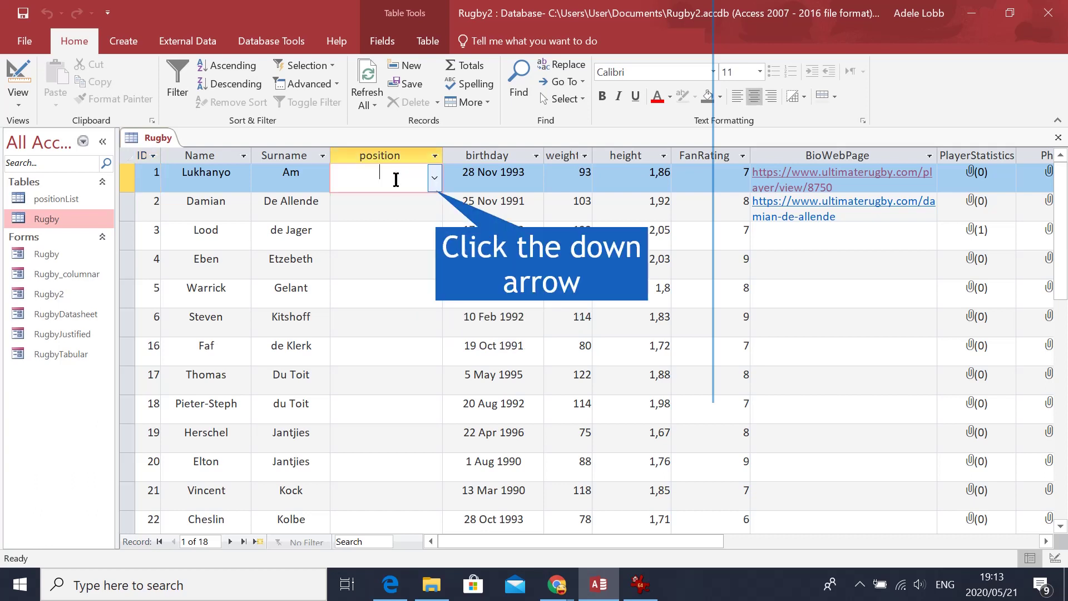
pyautogui.click(435, 178)
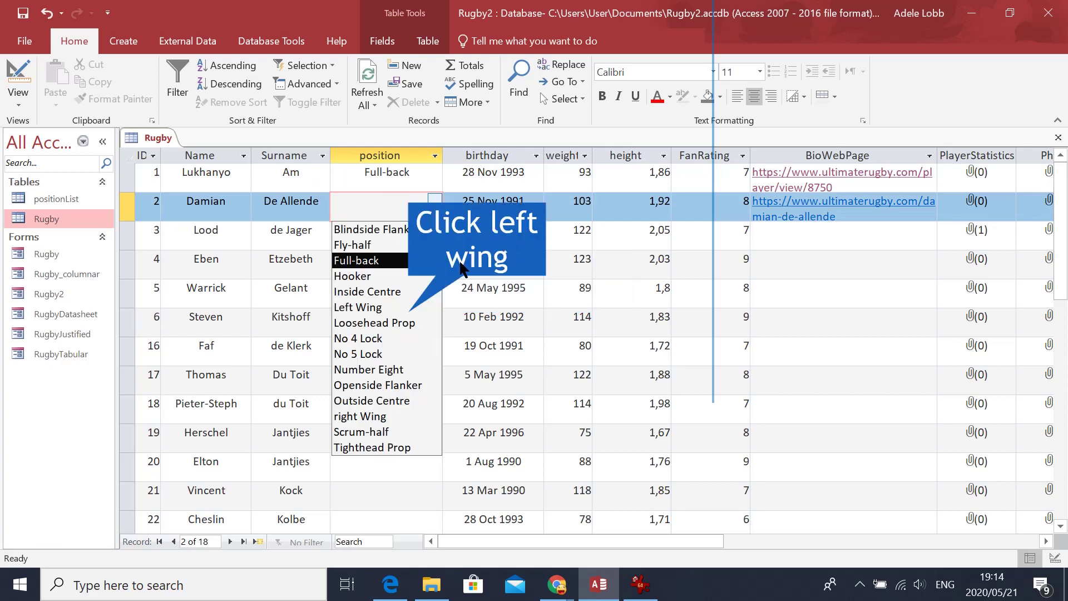
pyautogui.click(380, 308)
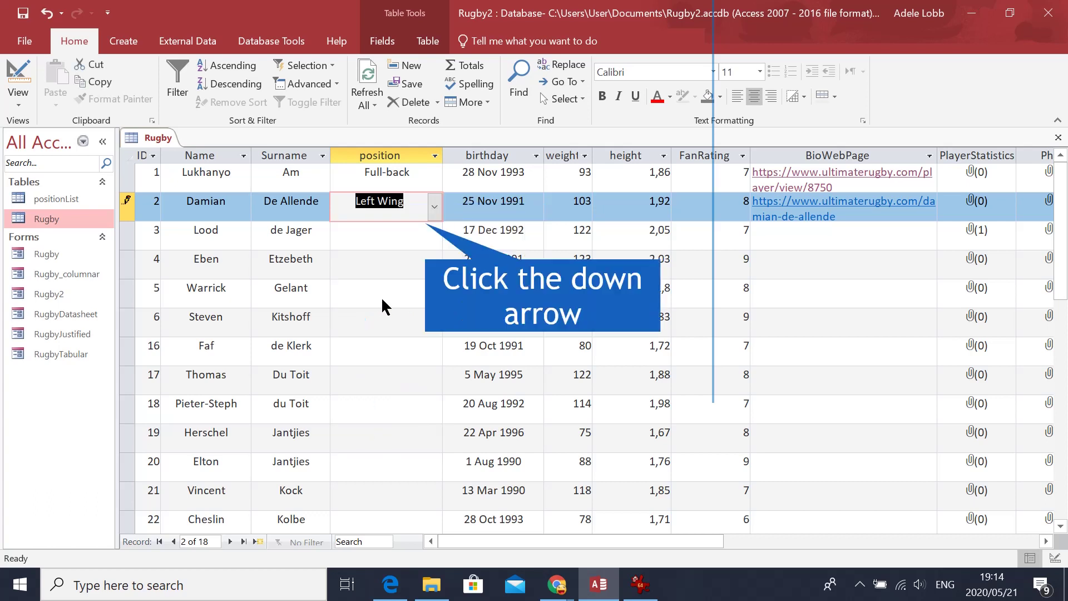
pyautogui.click(433, 238)
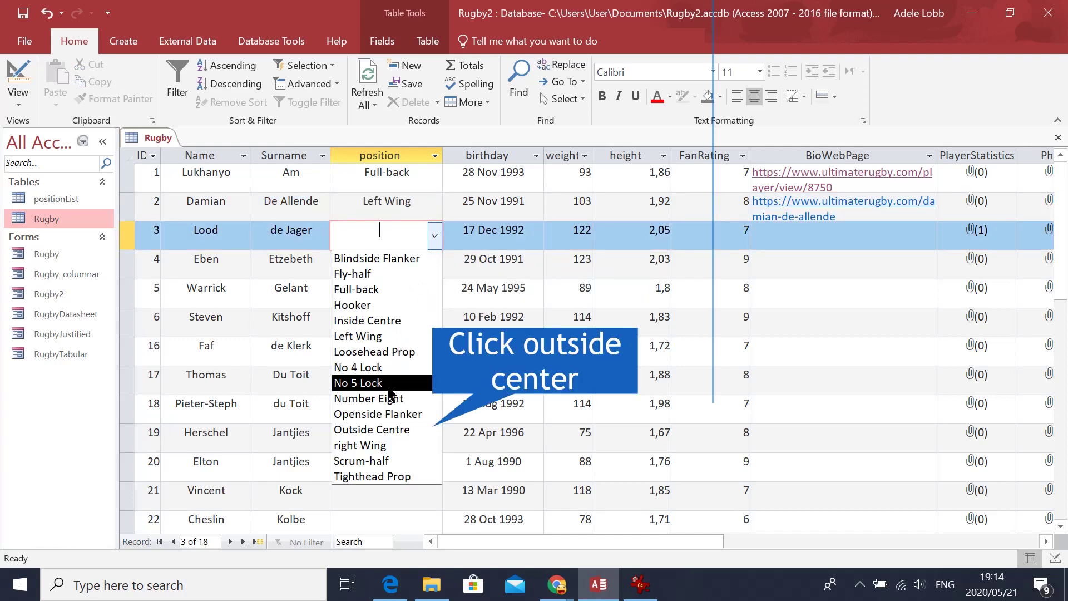
pyautogui.click(383, 428)
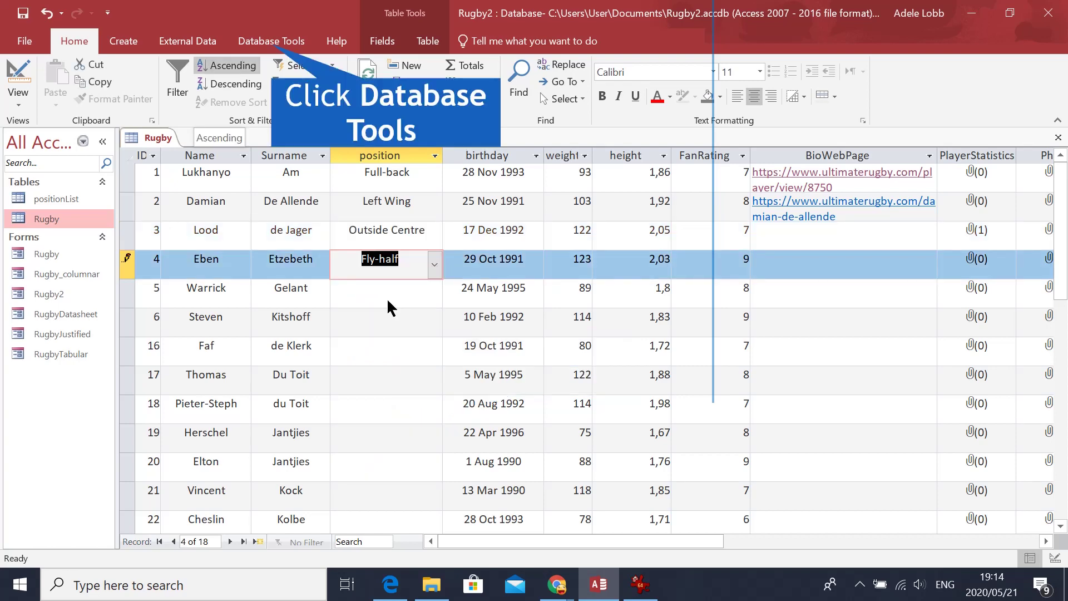
# - Open the database's Relationships window to examine how the tables are linked
pyautogui.click(256, 44)
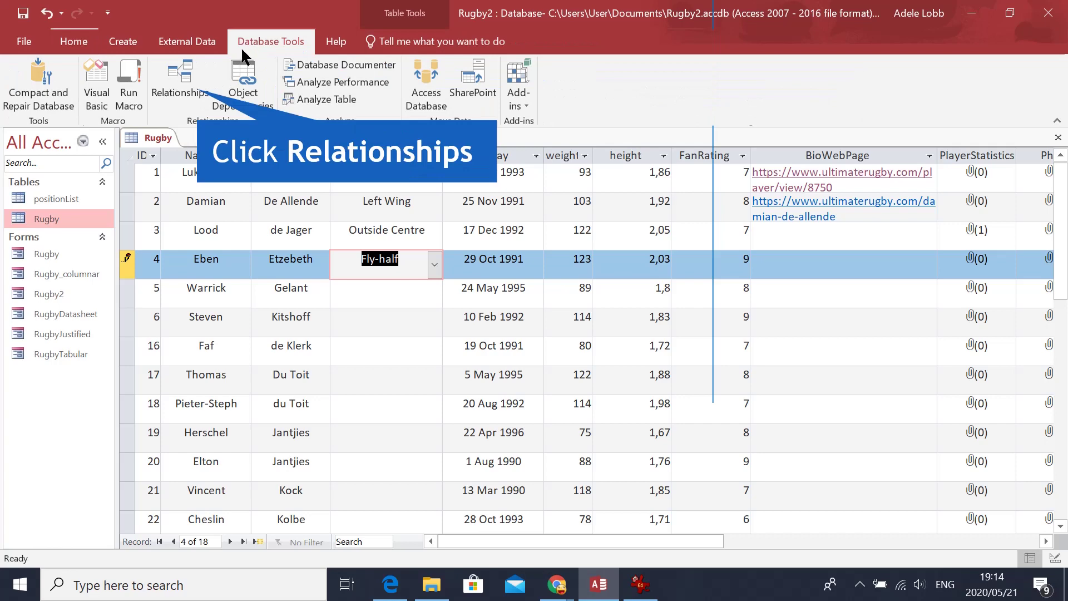
pyautogui.click(196, 84)
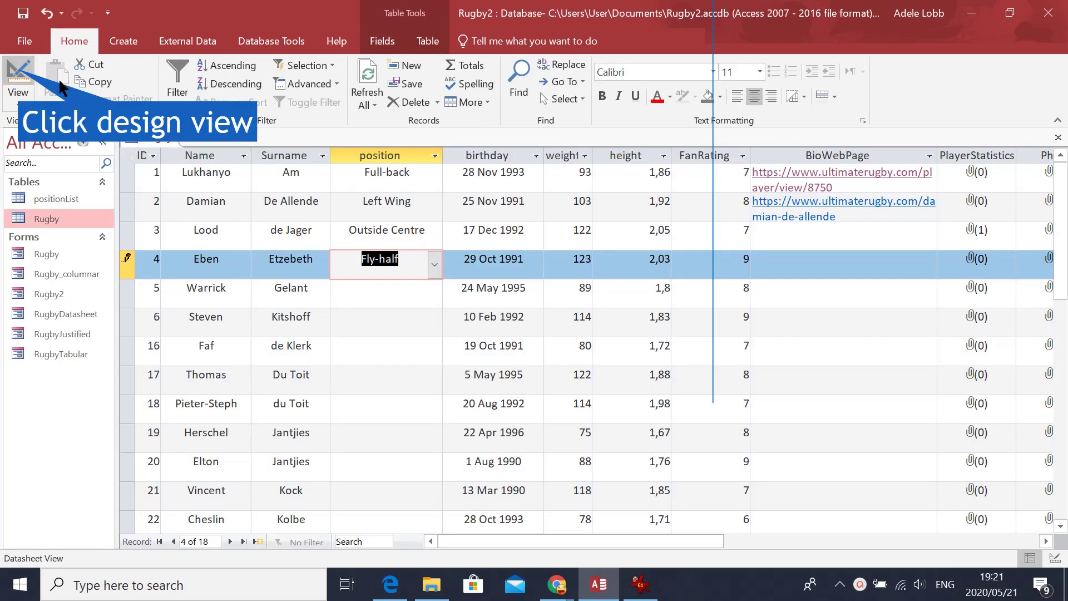
# - In the Rugby table's Design View, start the Lookup Wizard for the FanRating field with self-typed values
pyautogui.click(18, 86)
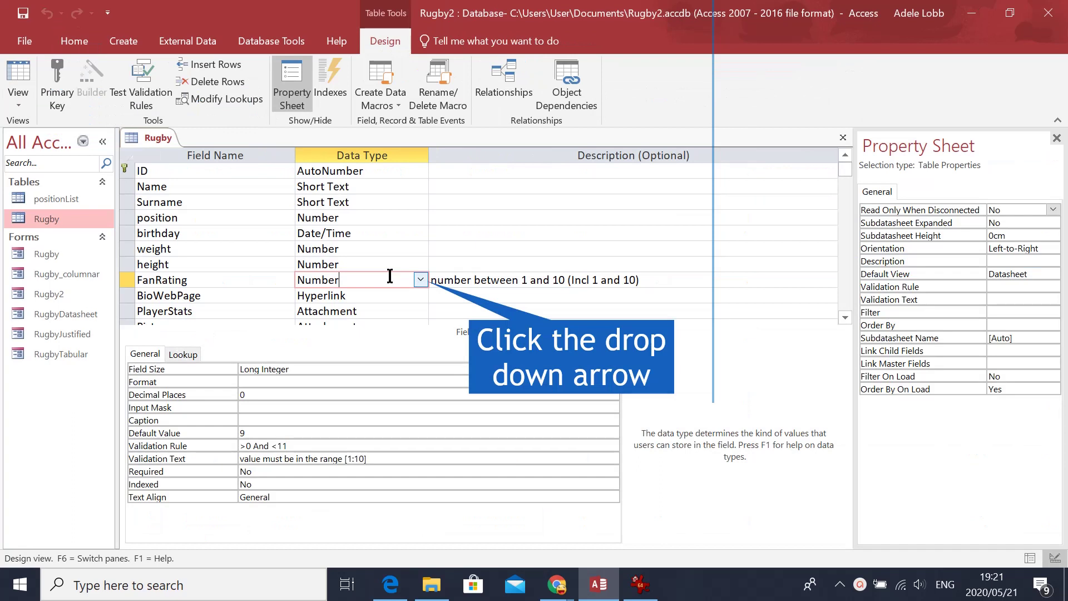
pyautogui.click(420, 281)
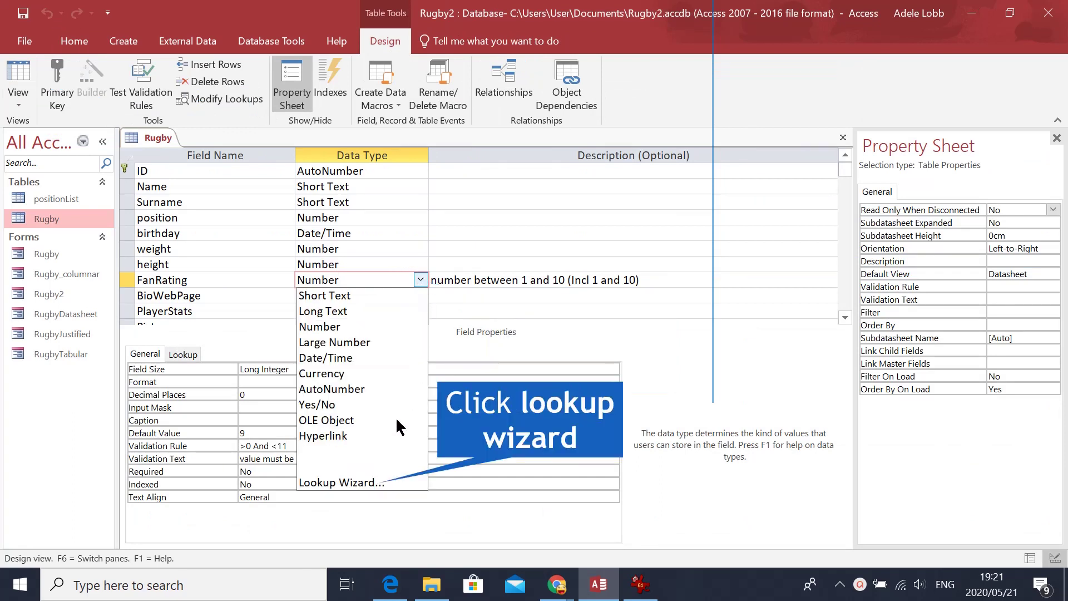
pyautogui.click(371, 483)
pyautogui.click(500, 213)
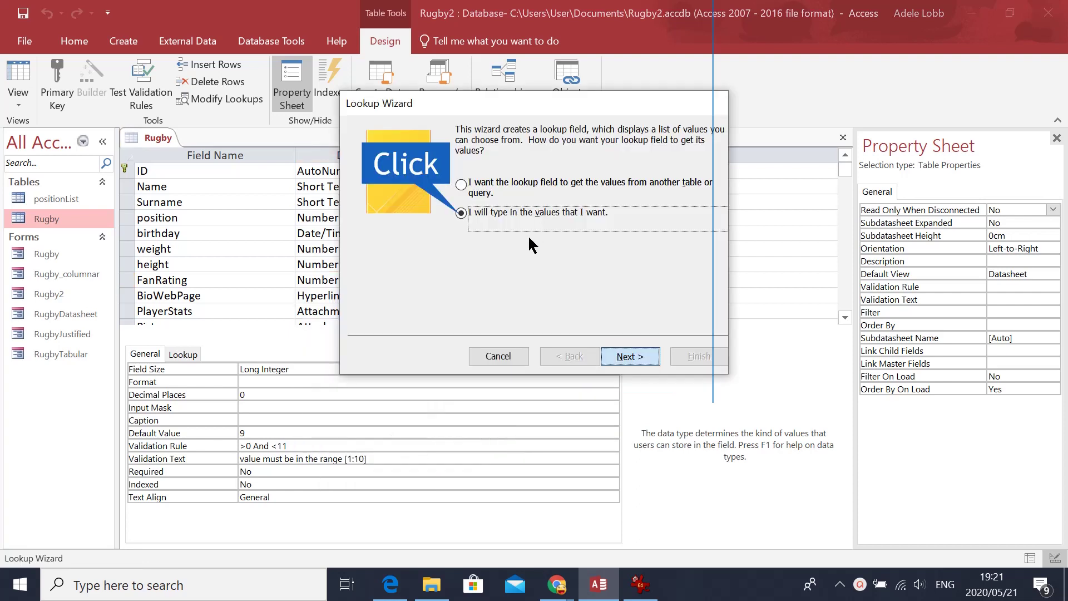
pyautogui.click(616, 357)
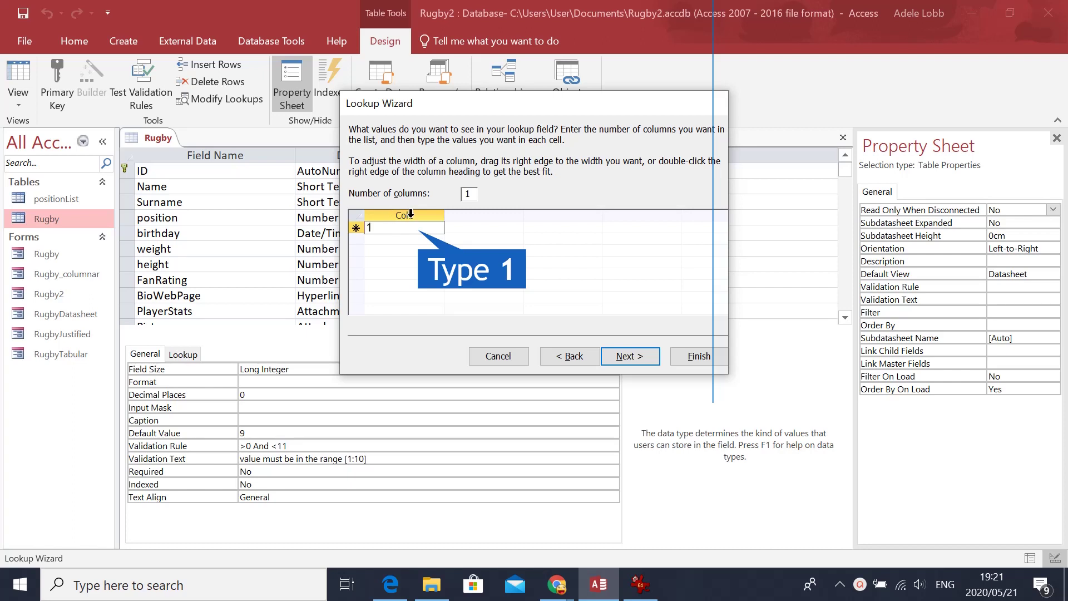
# - Enter the whole numbers 1 to 10 as FanRating lookup values in a single column, one per row
pyautogui.write('1')
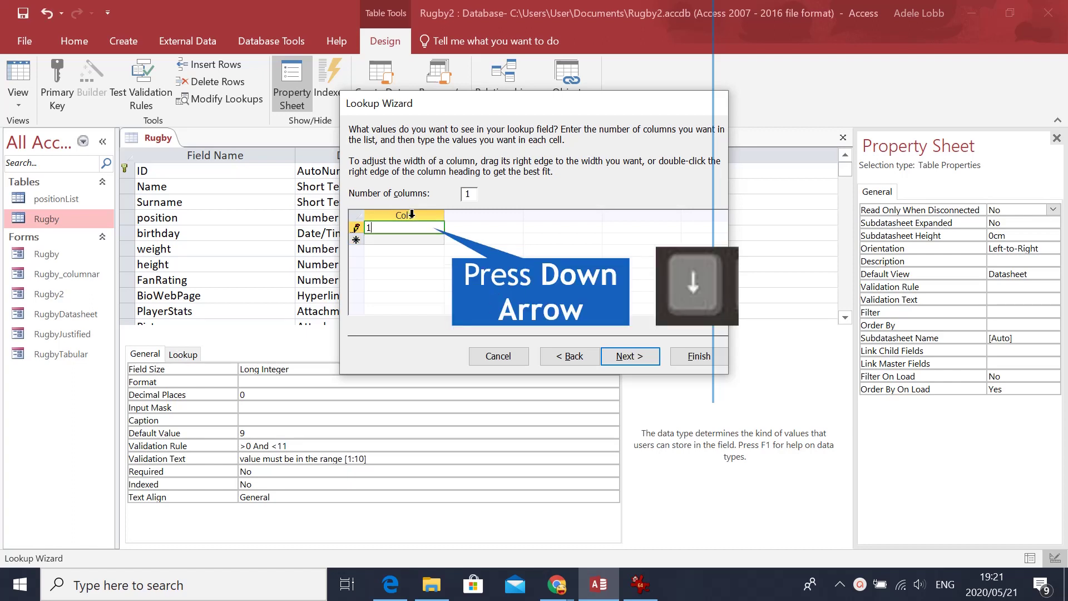
pyautogui.press('Down')
pyautogui.write('2')
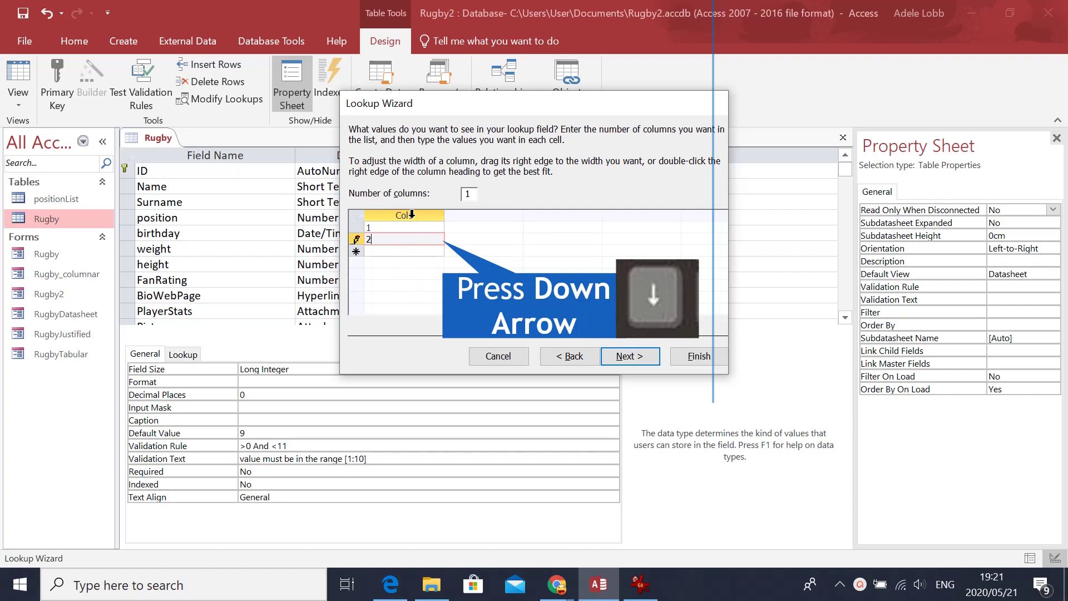
pyautogui.press('Down')
pyautogui.write('3')
pyautogui.press('Down')
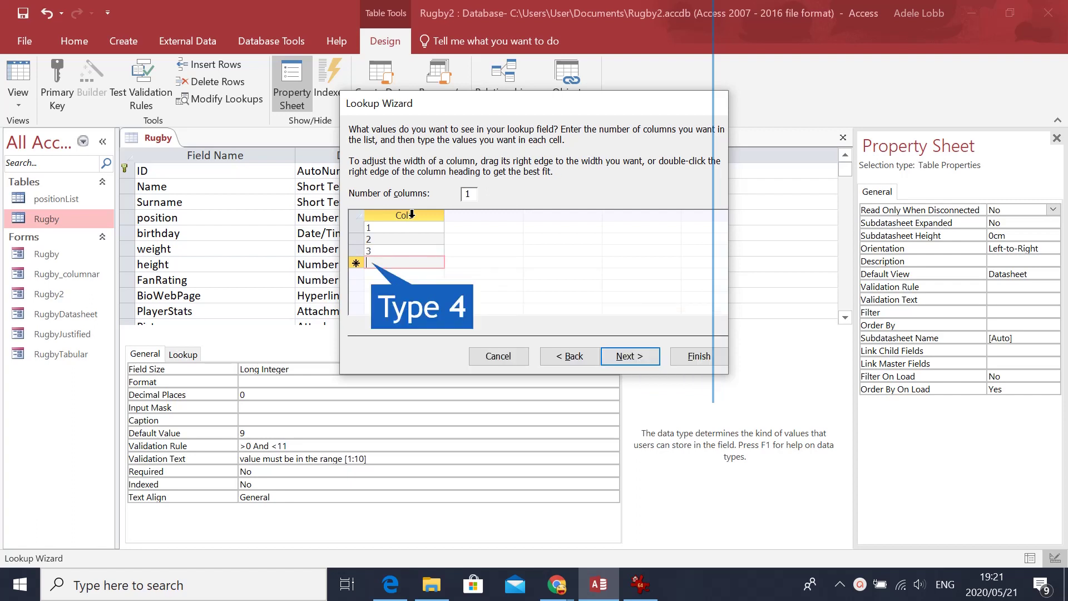
pyautogui.write('4')
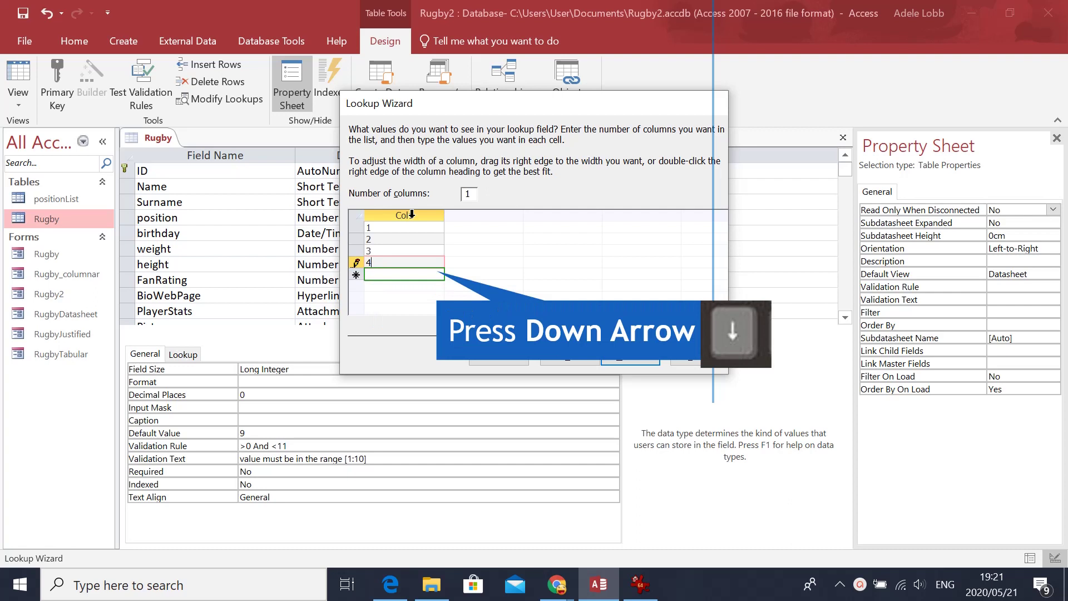
pyautogui.press('Down')
pyautogui.write('5')
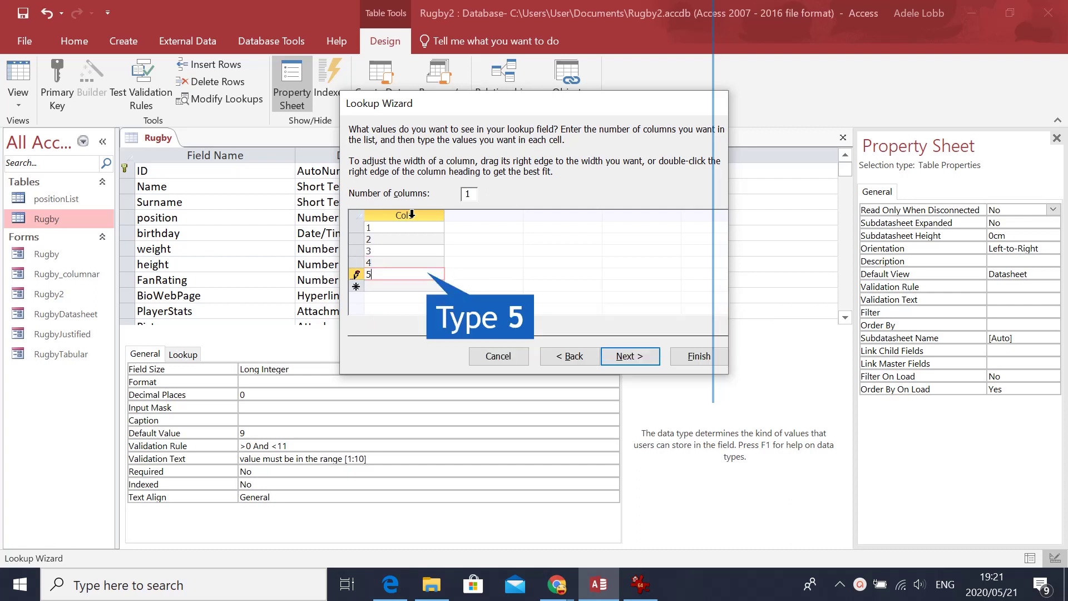
pyautogui.press('Down')
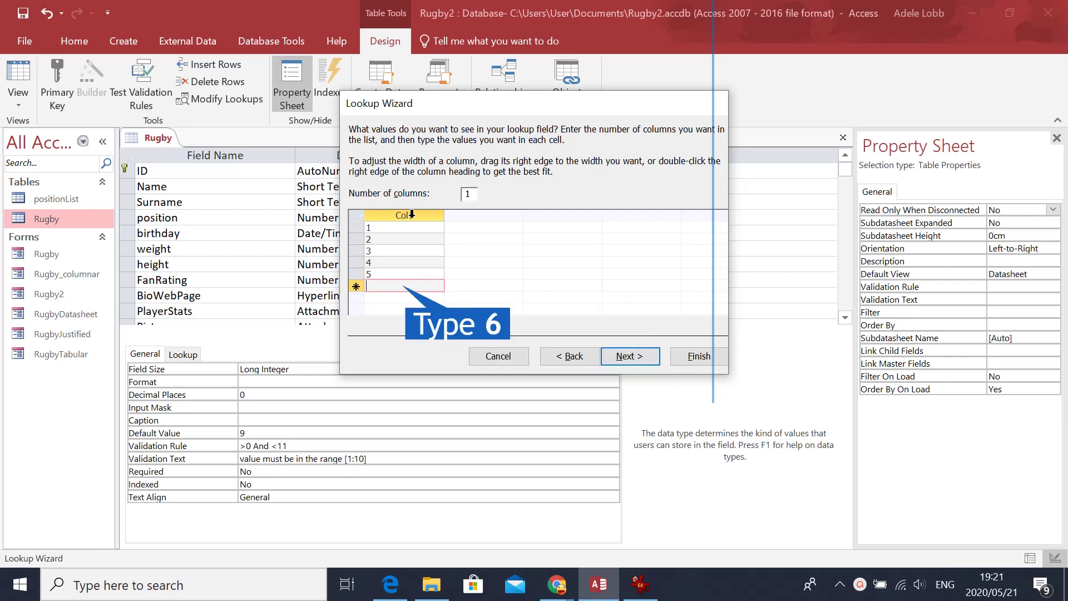
pyautogui.write('6')
pyautogui.press('Down')
pyautogui.write('7')
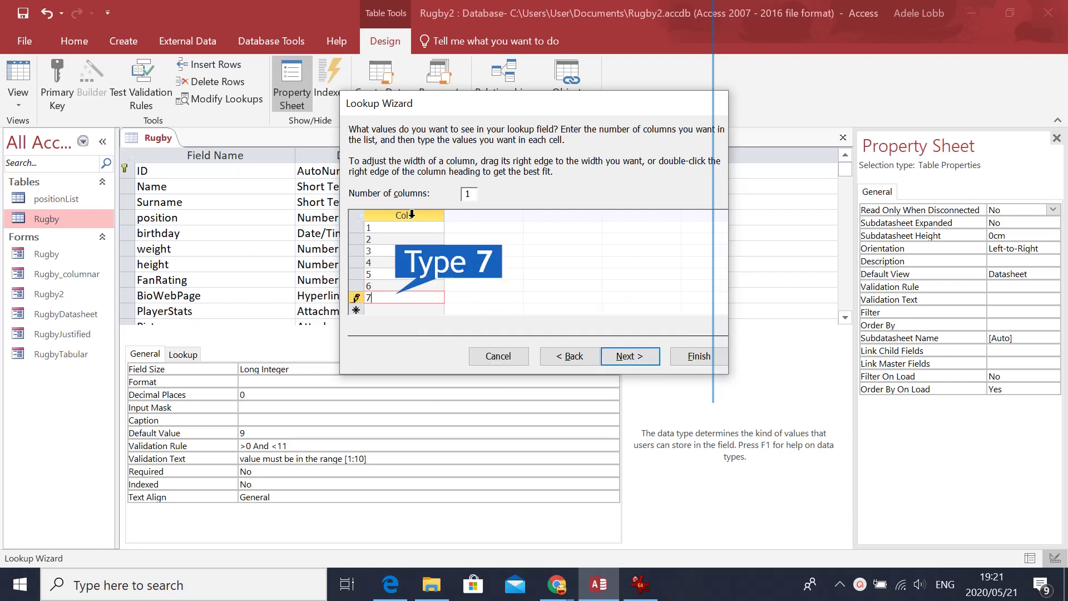
pyautogui.press('Down')
pyautogui.write('8')
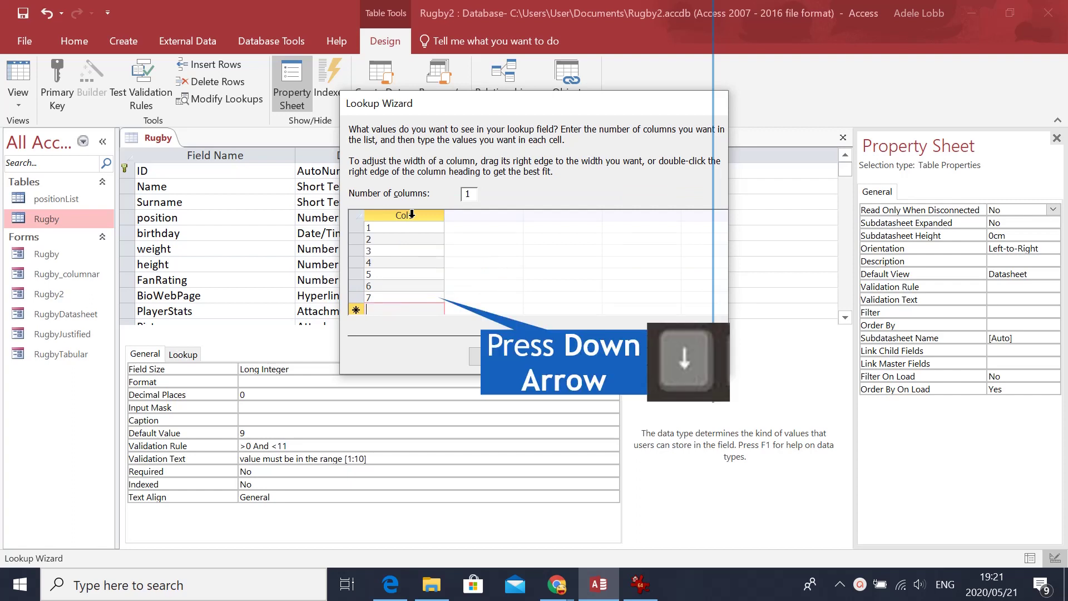
pyautogui.press('Down')
pyautogui.write('9')
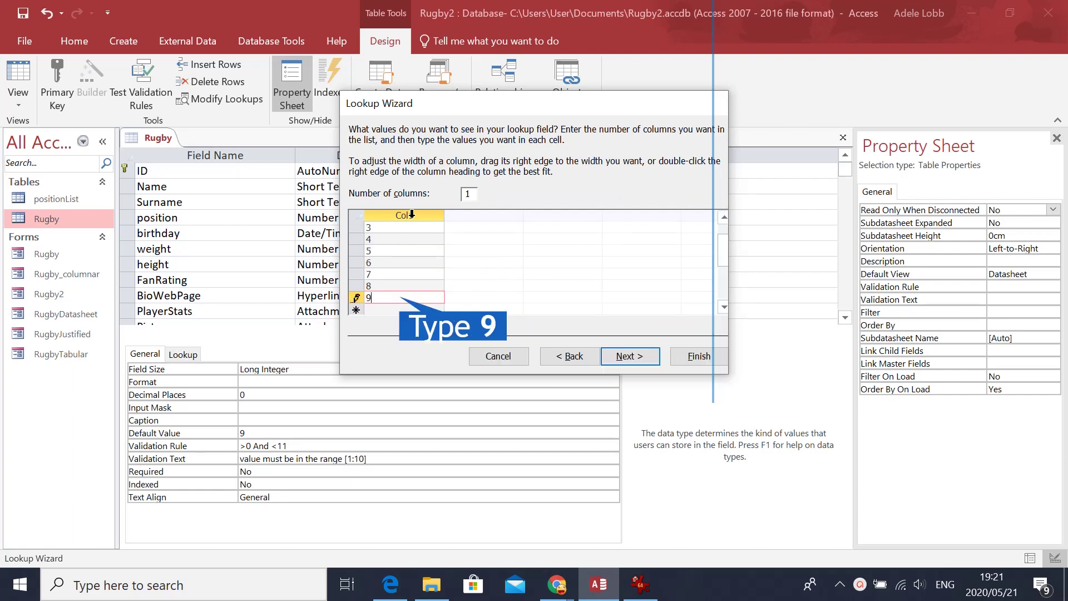
pyautogui.press('Down')
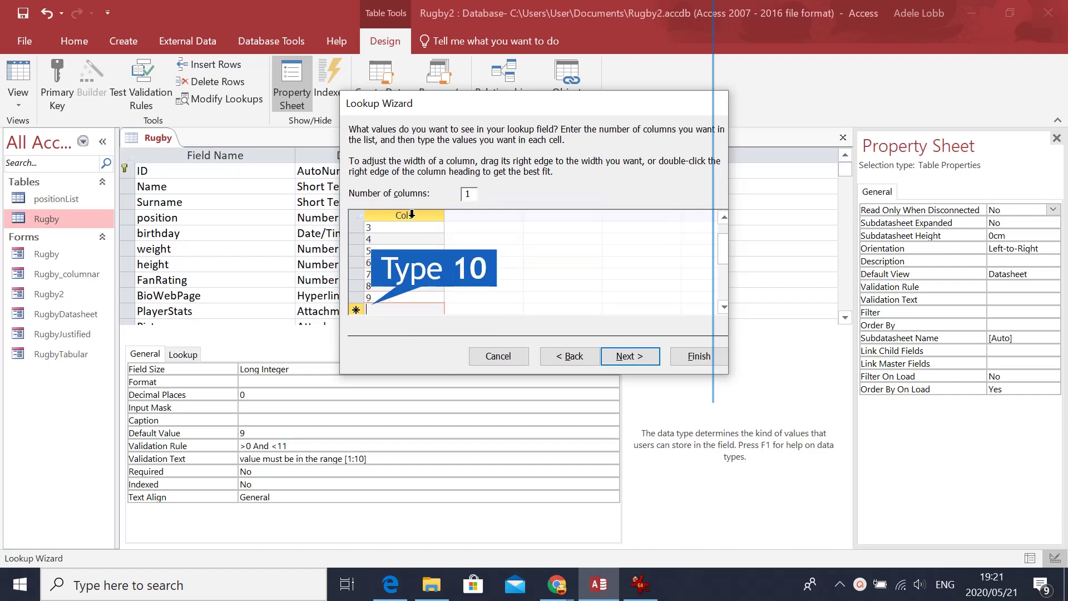
pyautogui.write('10')
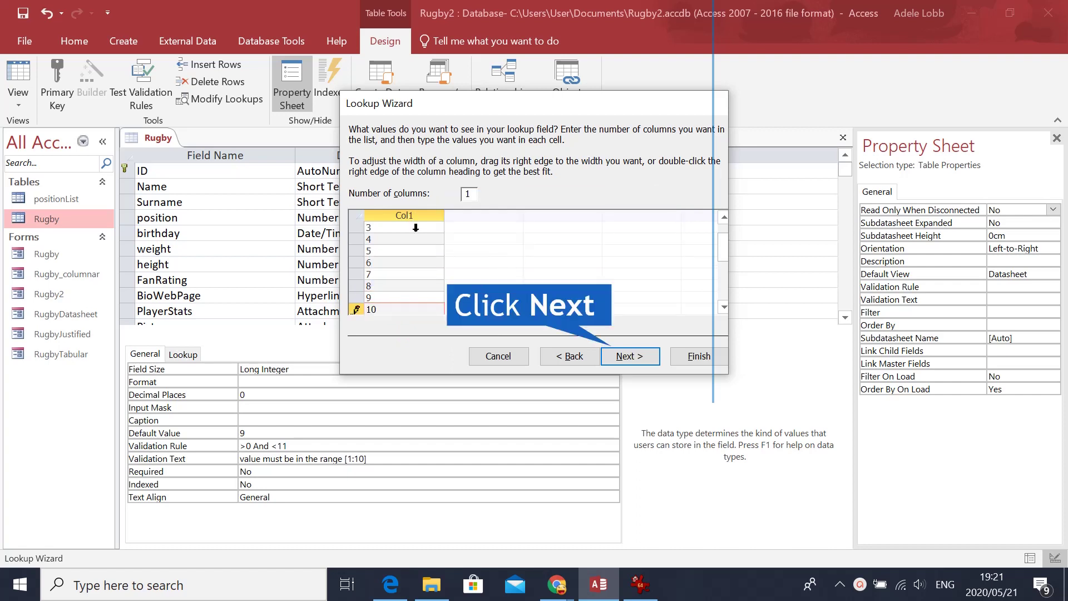
pyautogui.click(636, 357)
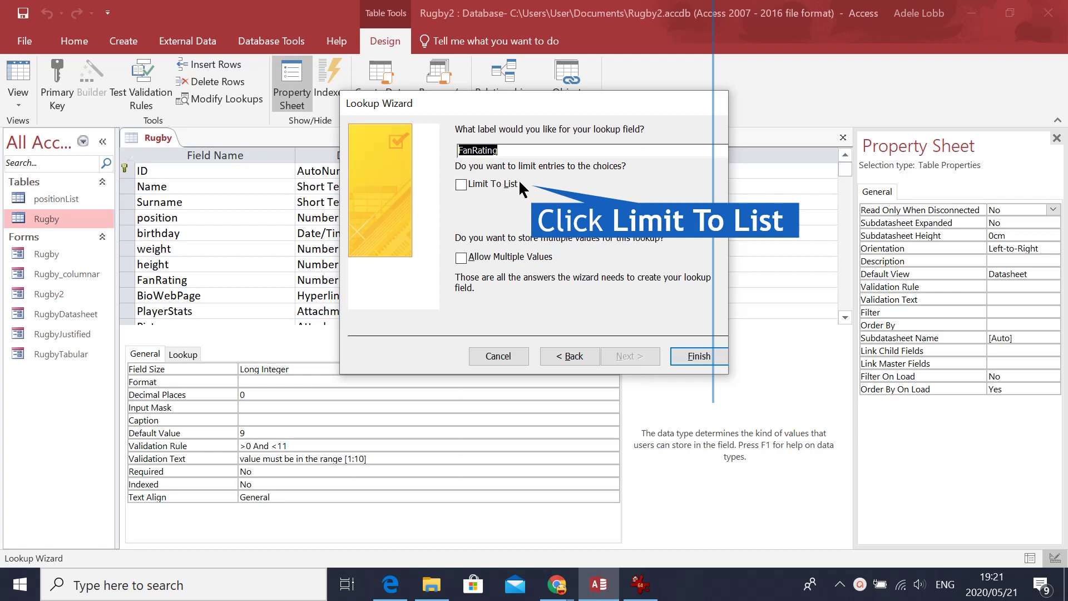
# - Limit FanRating entries to the list, finish the lookup and save the Rugby table
pyautogui.click(500, 184)
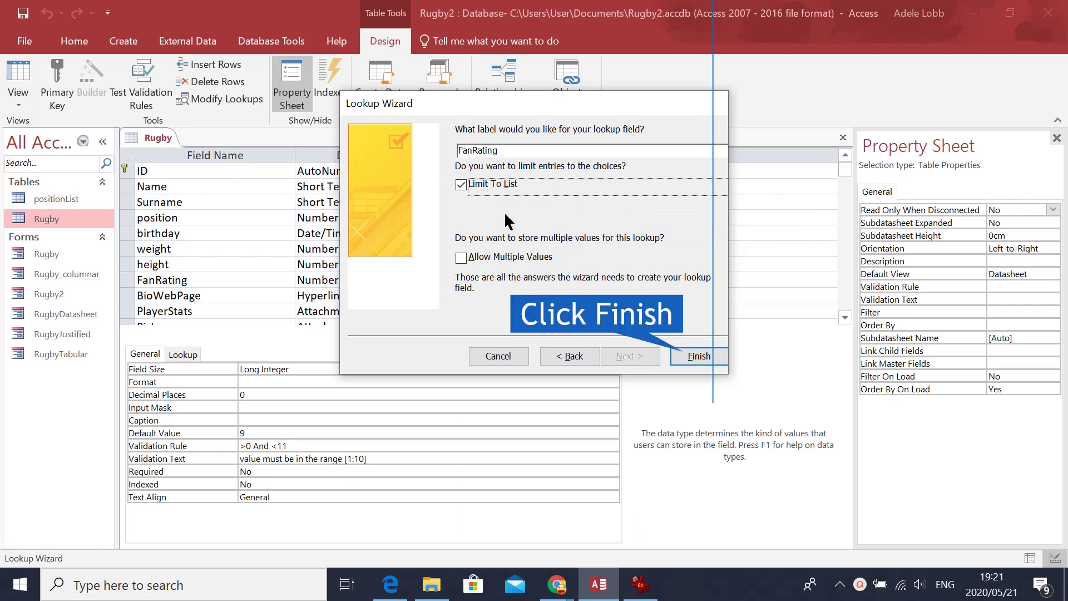
pyautogui.click(689, 355)
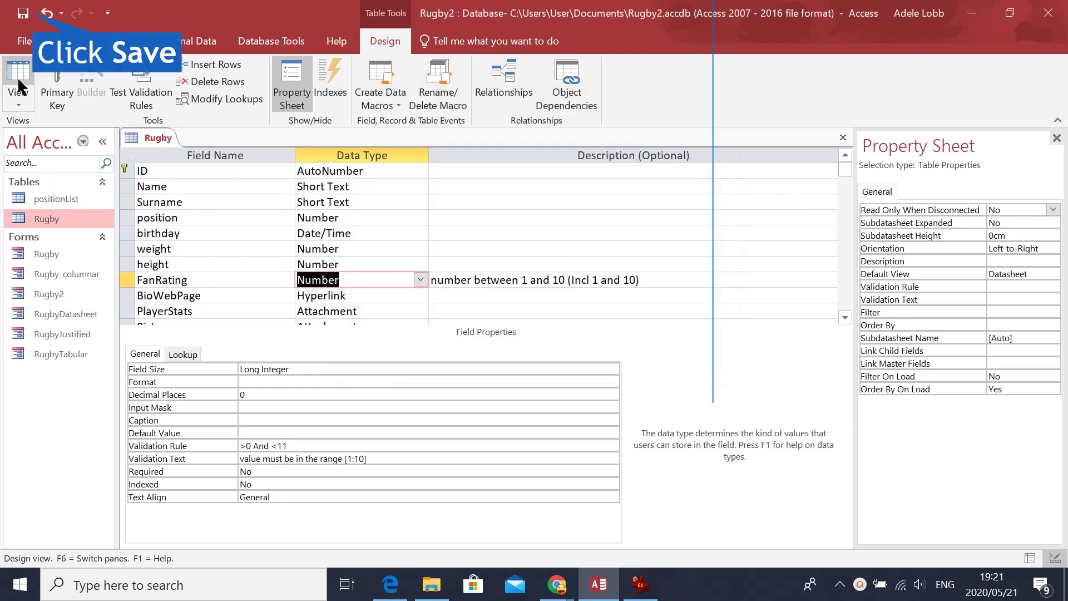
pyautogui.click(22, 13)
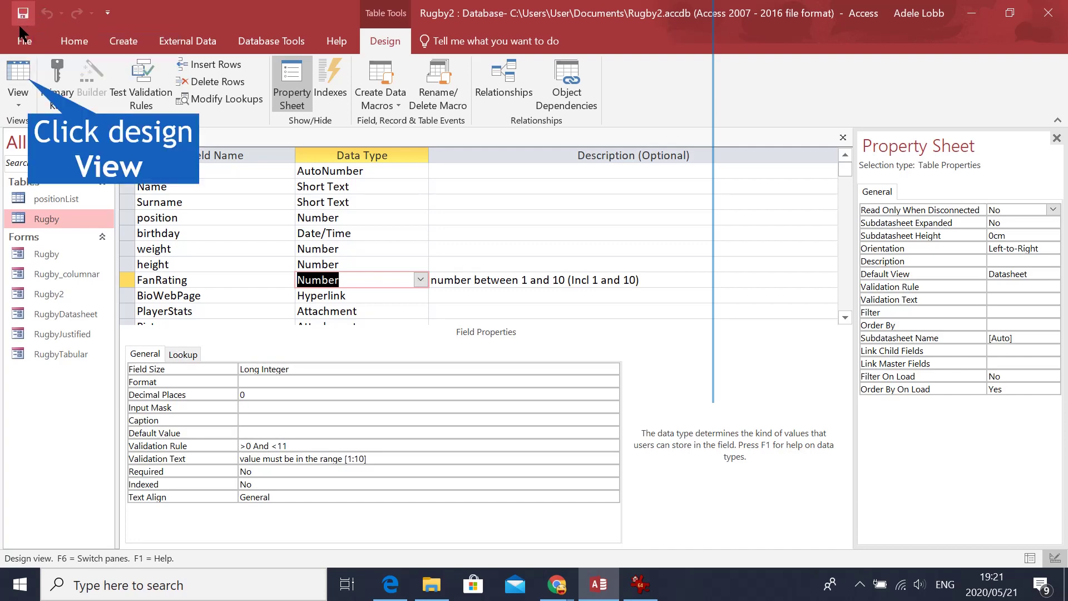
# - Test the FanRating lookup by picking a rating from its list in a new record of the Rugby datasheet
pyautogui.click(19, 73)
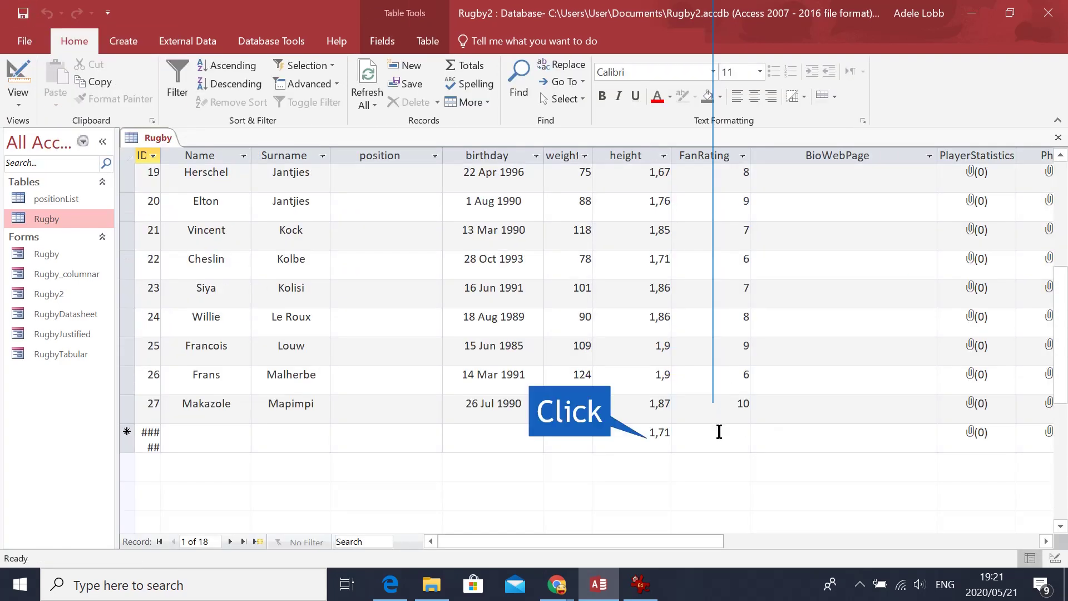
pyautogui.click(720, 432)
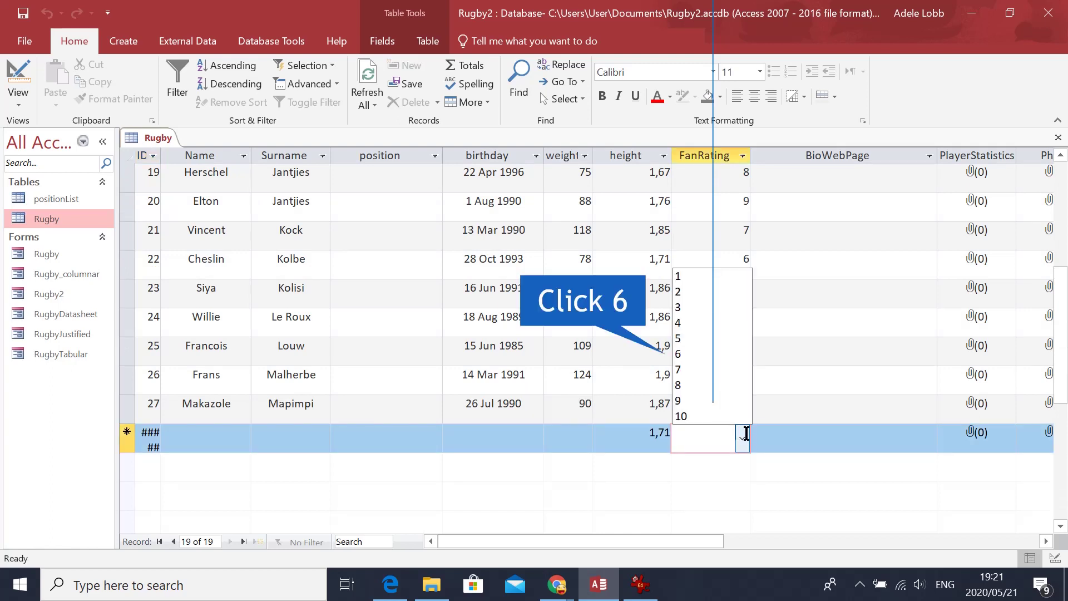
pyautogui.click(712, 373)
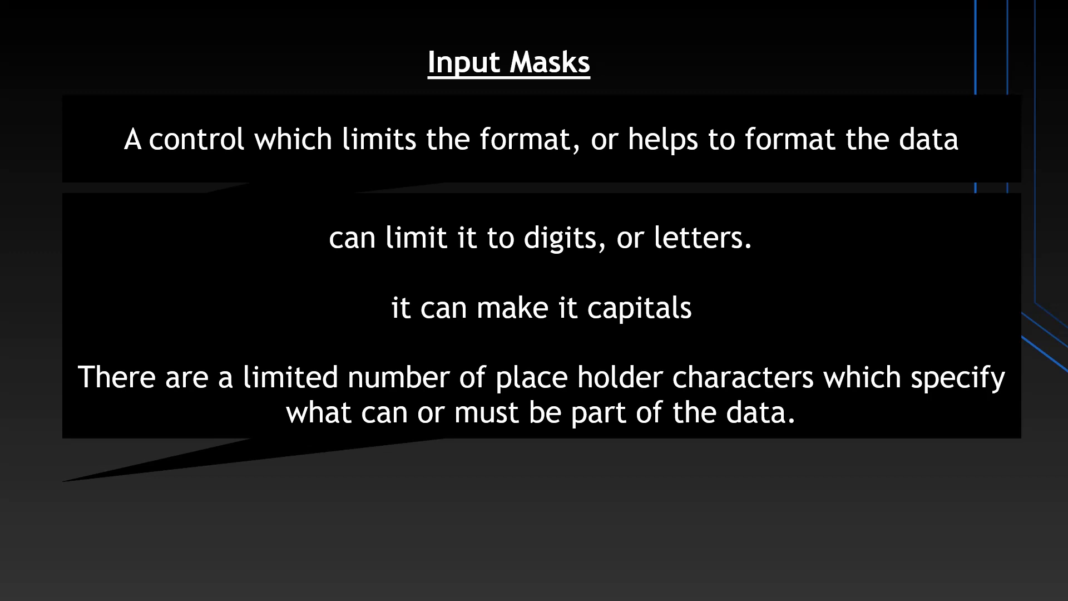
pyautogui.press('Right')
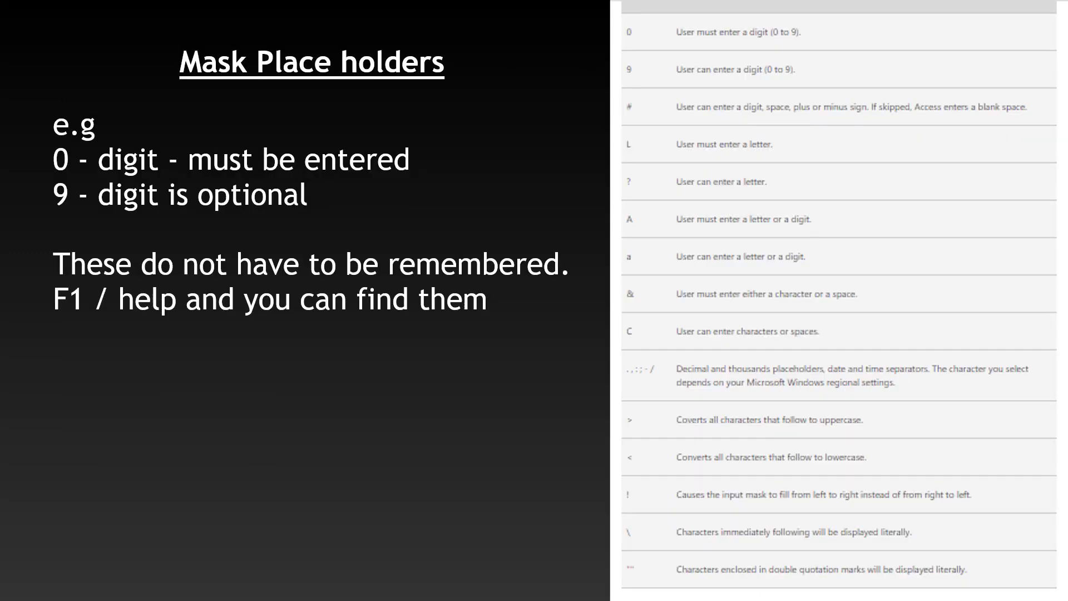
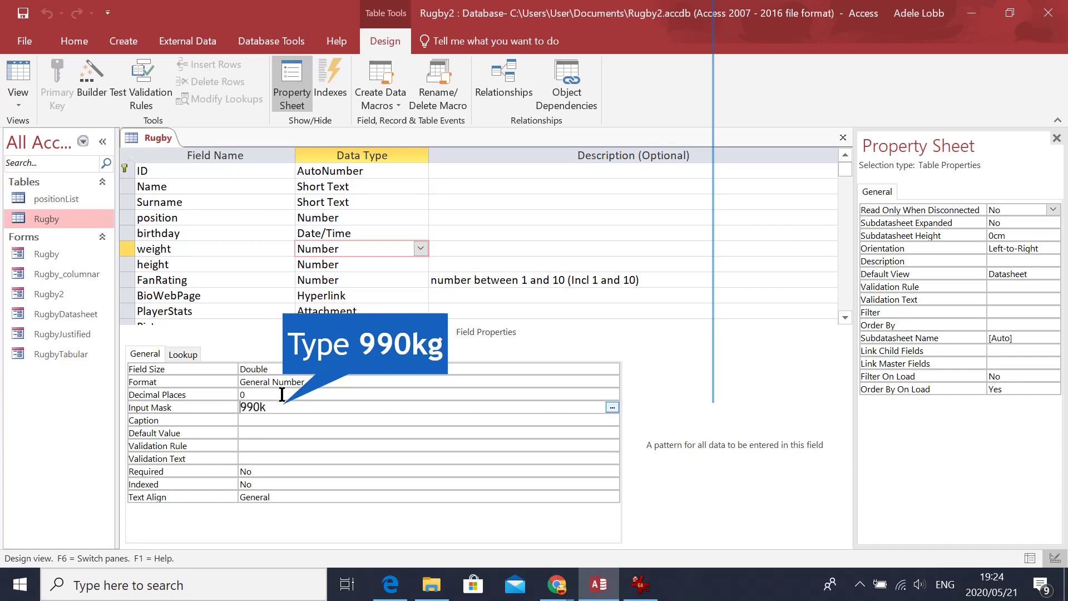
# - Set the weight field's input mask to 990kg and save the Rugby table
pyautogui.write('g')
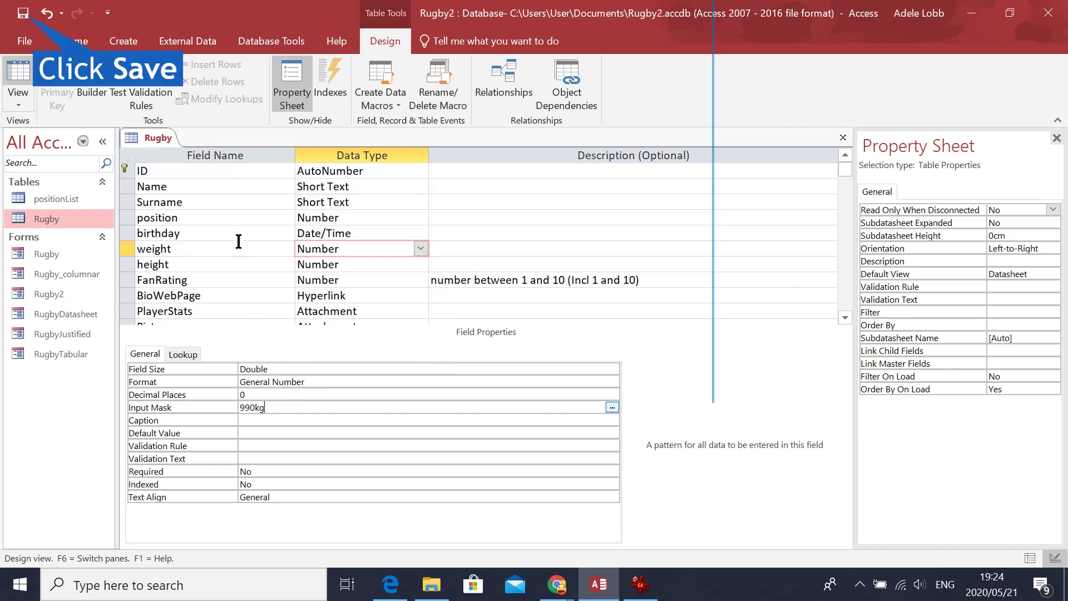
pyautogui.click(23, 13)
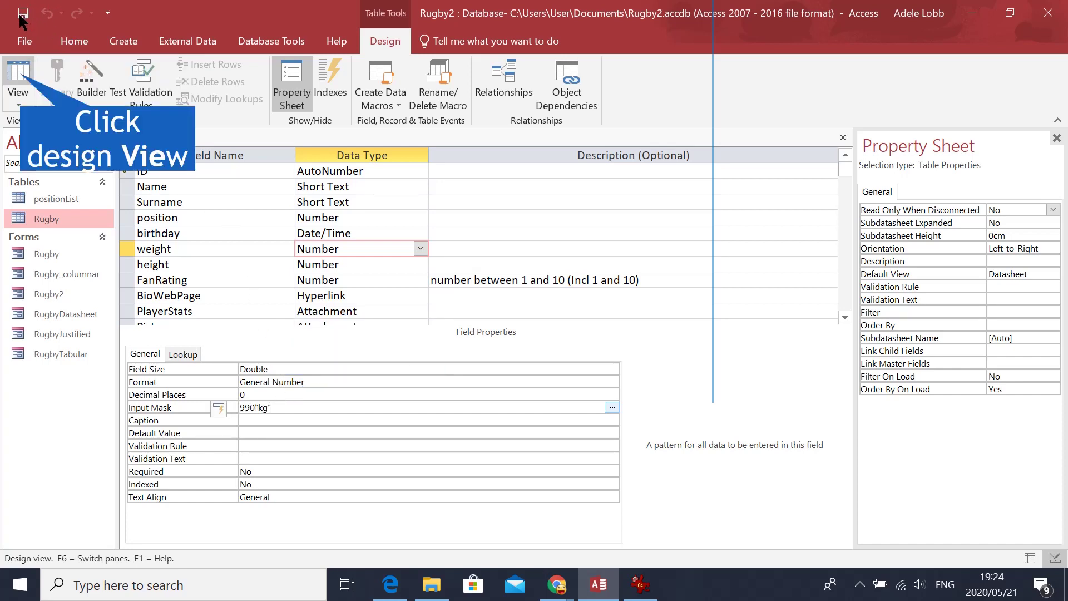
# - Test the weight input mask by entering 123 in a new record of the Rugby datasheet, and discard the entry
pyautogui.click(17, 78)
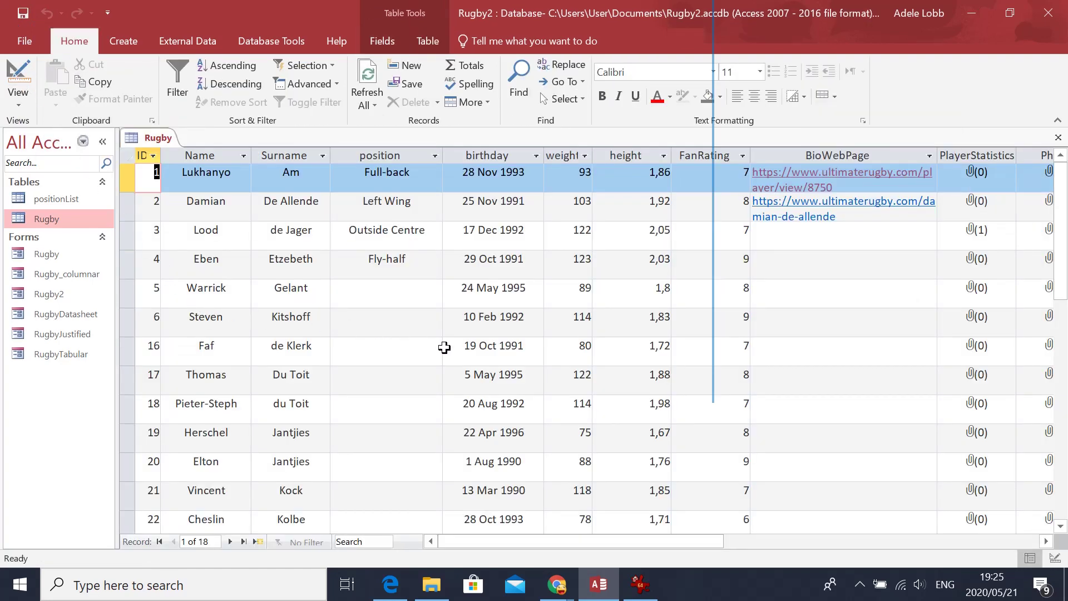
pyautogui.scroll(-4, 444, 347)
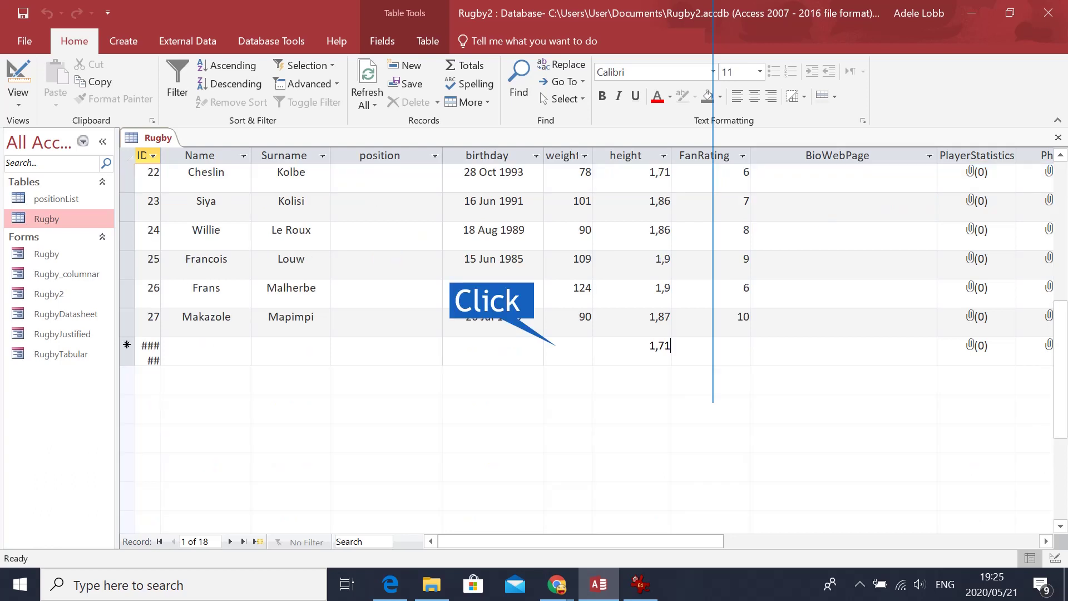
pyautogui.click(575, 351)
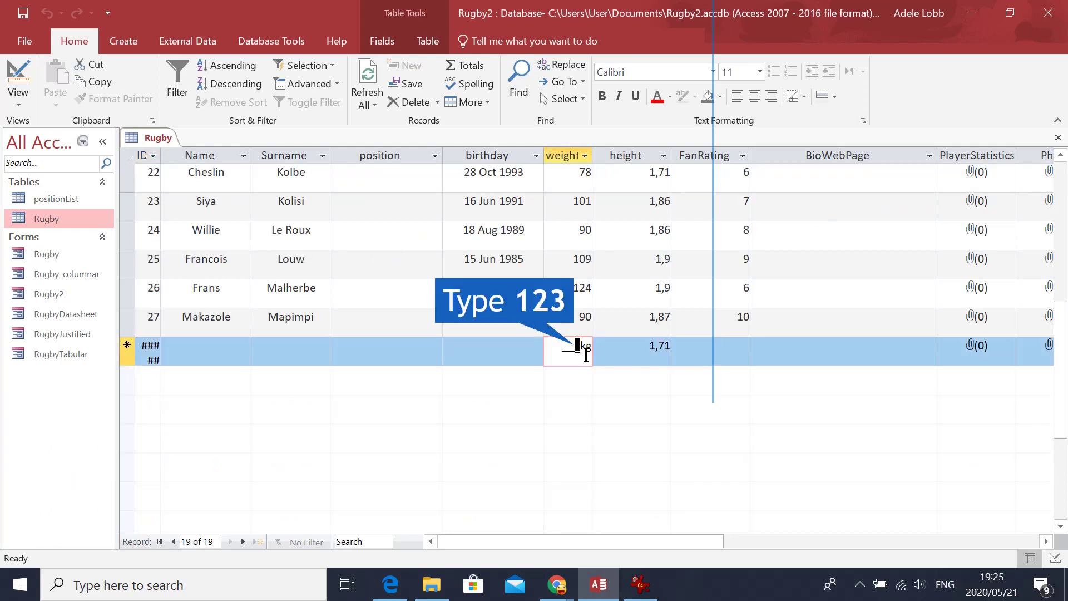
pyautogui.write('1')
pyautogui.write('2')
pyautogui.write('3')
pyautogui.press('Tab')
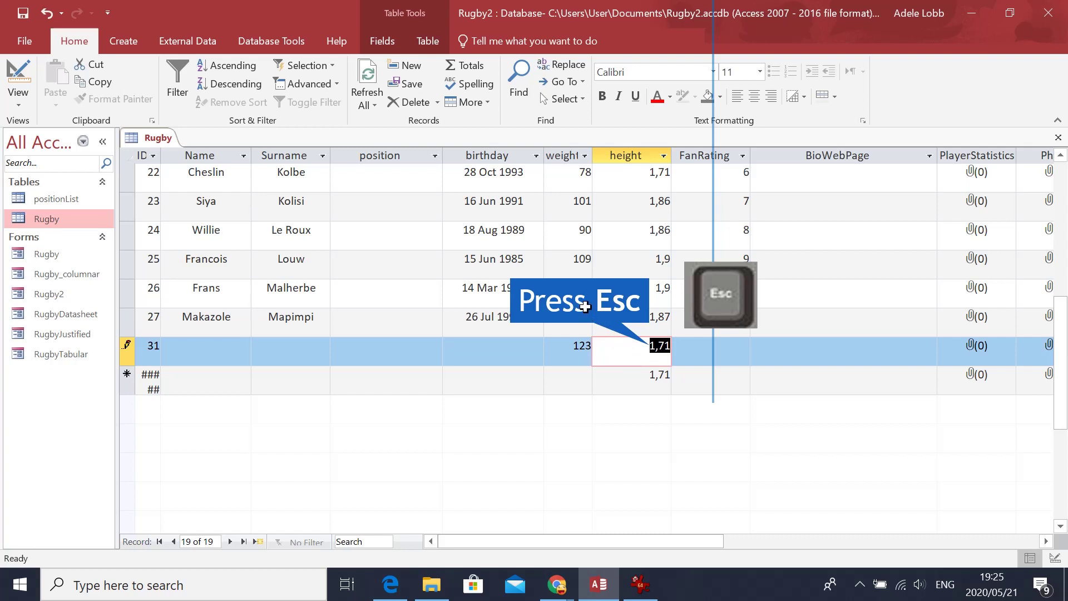
pyautogui.press('Escape')
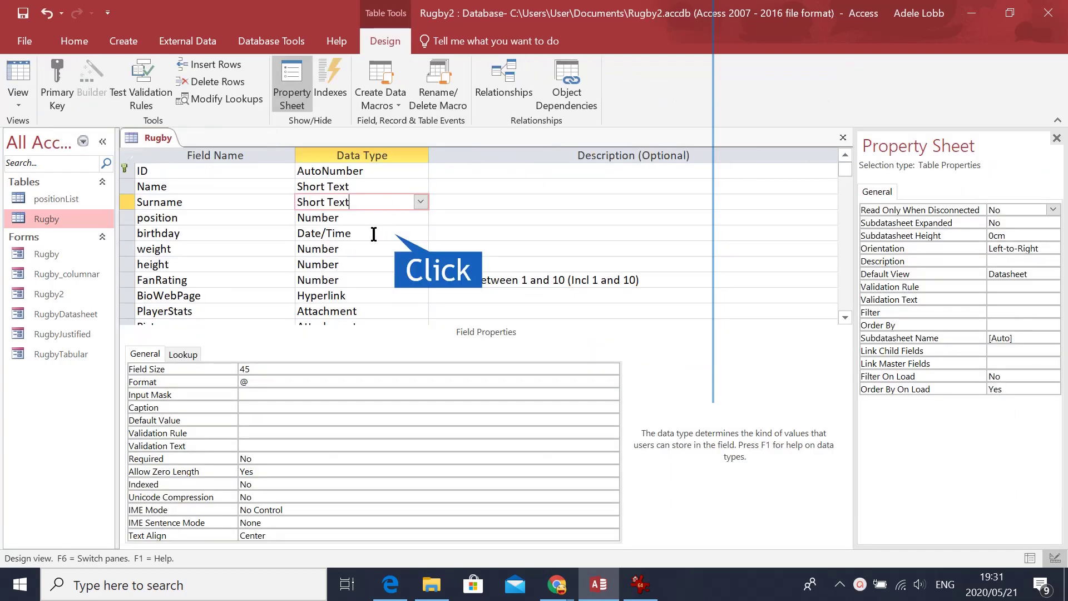
# - Give the birthday field the Medium Date input mask with the Input Mask Wizard, saving the table when required
pyautogui.click(373, 234)
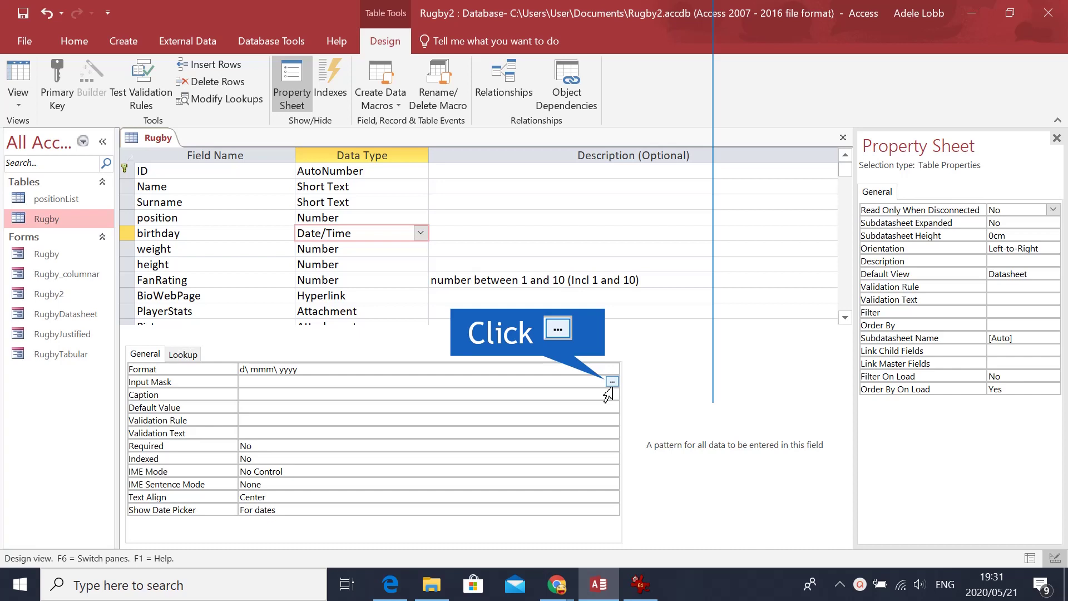
pyautogui.click(611, 382)
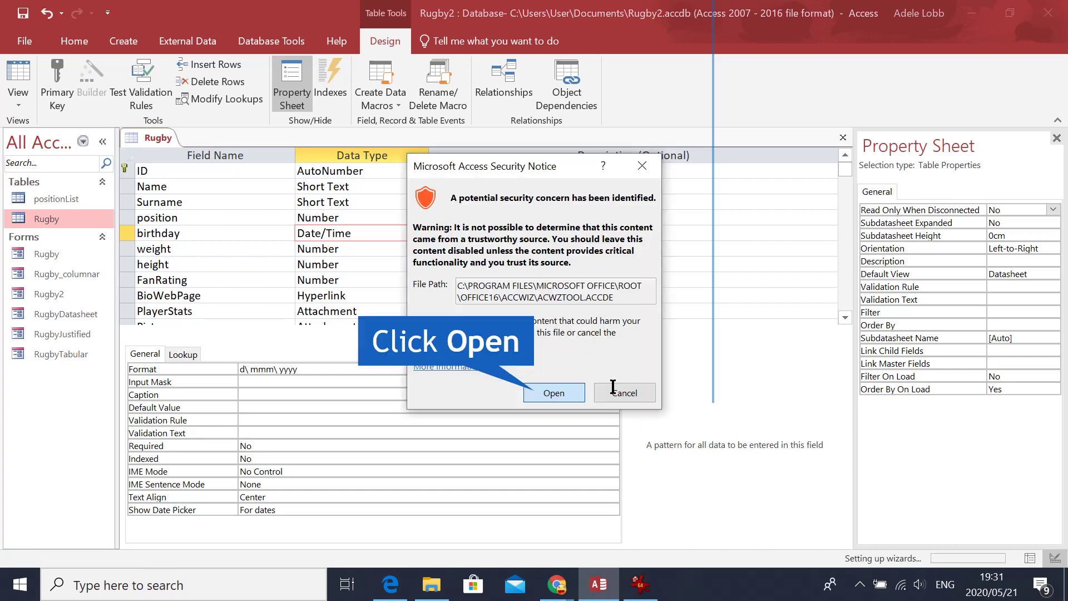
pyautogui.click(546, 392)
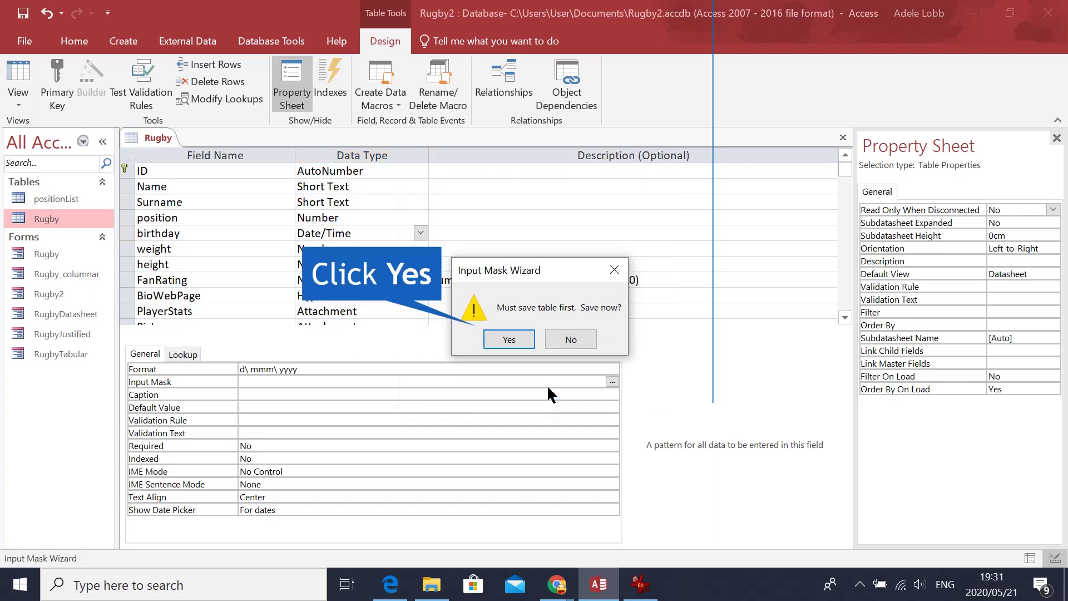
pyautogui.click(533, 340)
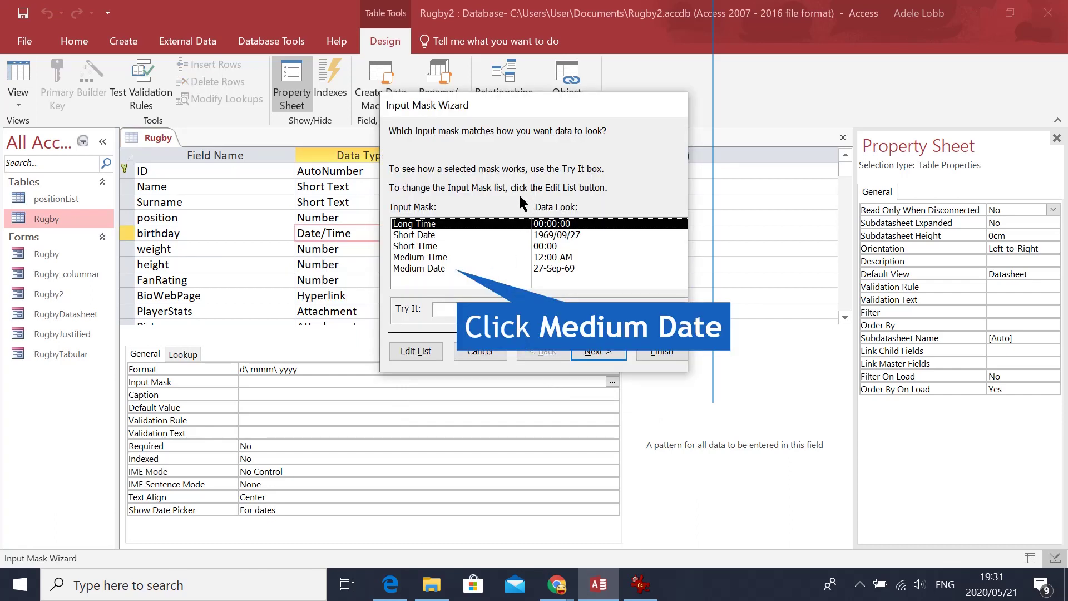
pyautogui.click(407, 268)
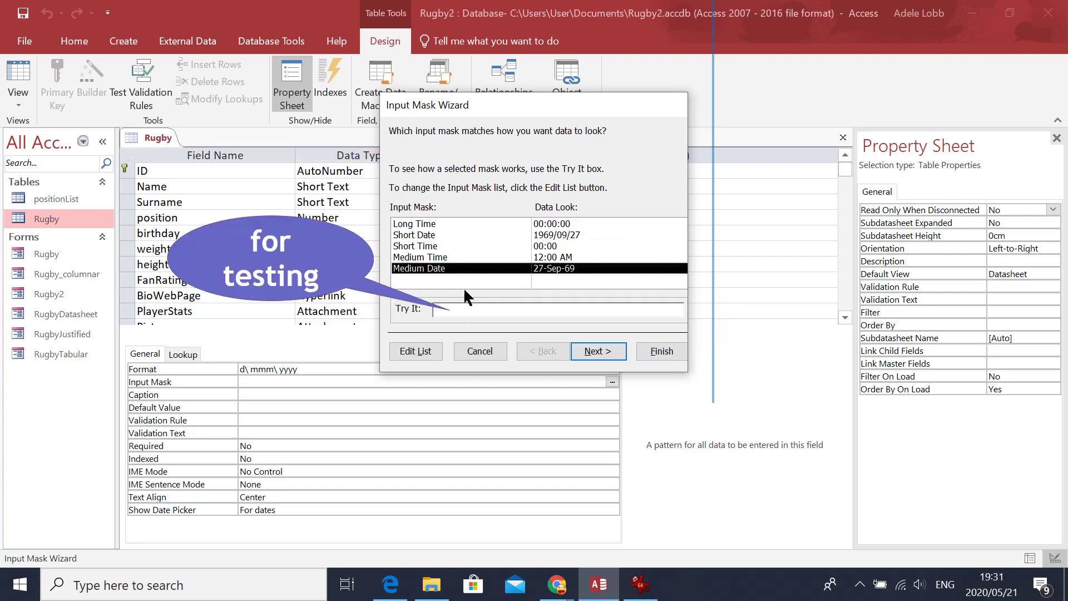
pyautogui.click(593, 351)
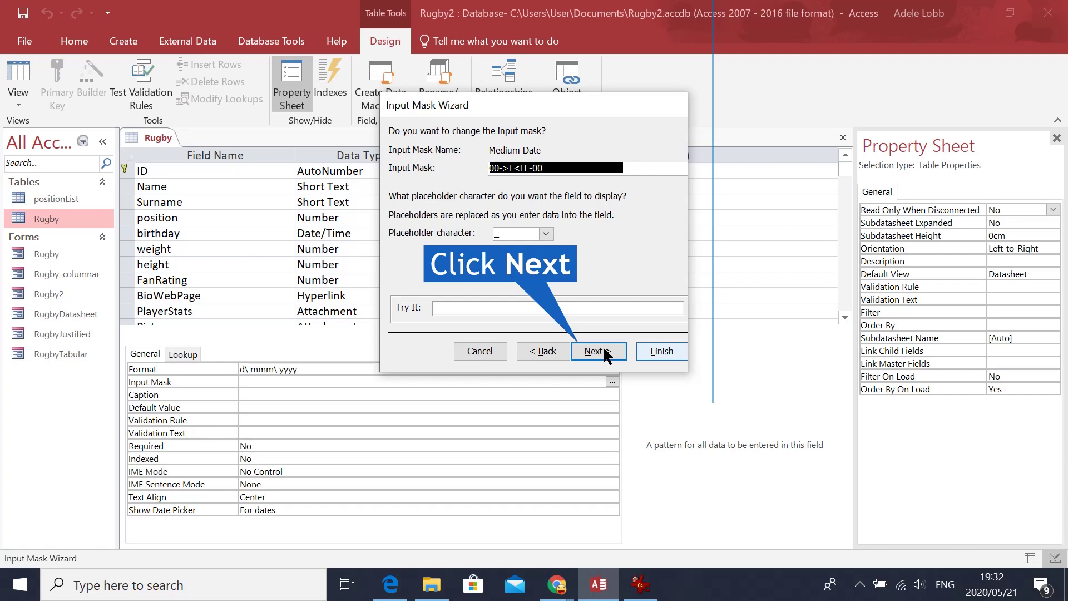
pyautogui.click(652, 349)
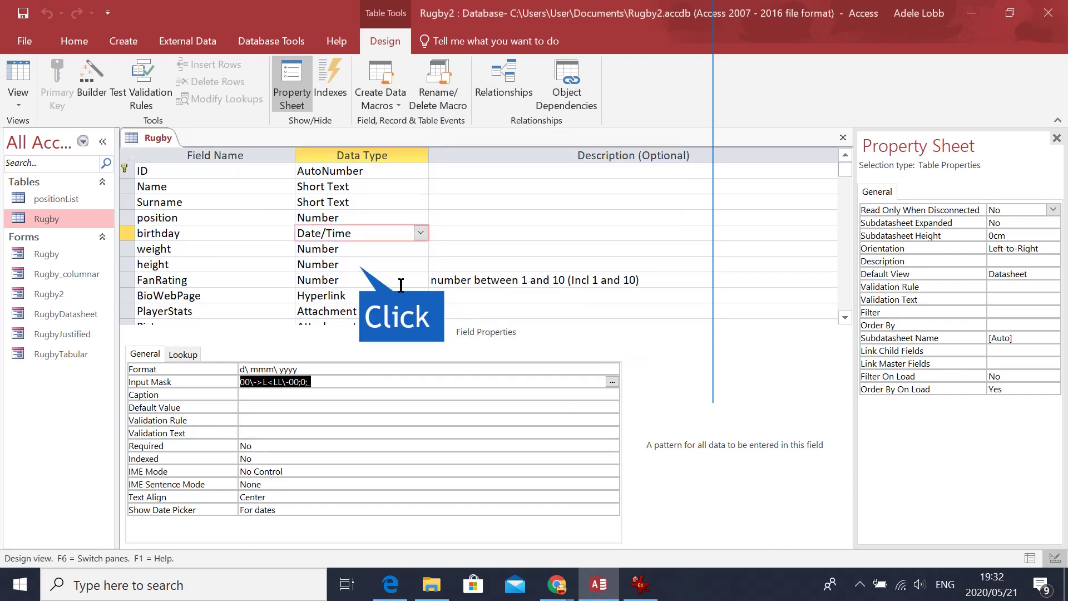
# - Start on the height field's input mask and open the help article on "input masks"
pyautogui.click(371, 267)
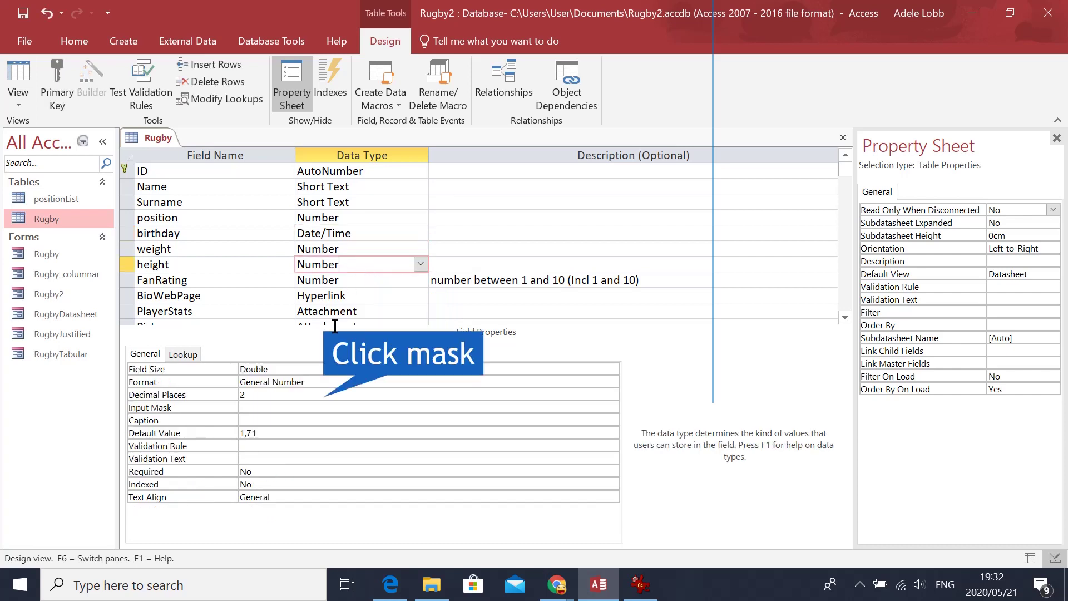
pyautogui.click(294, 408)
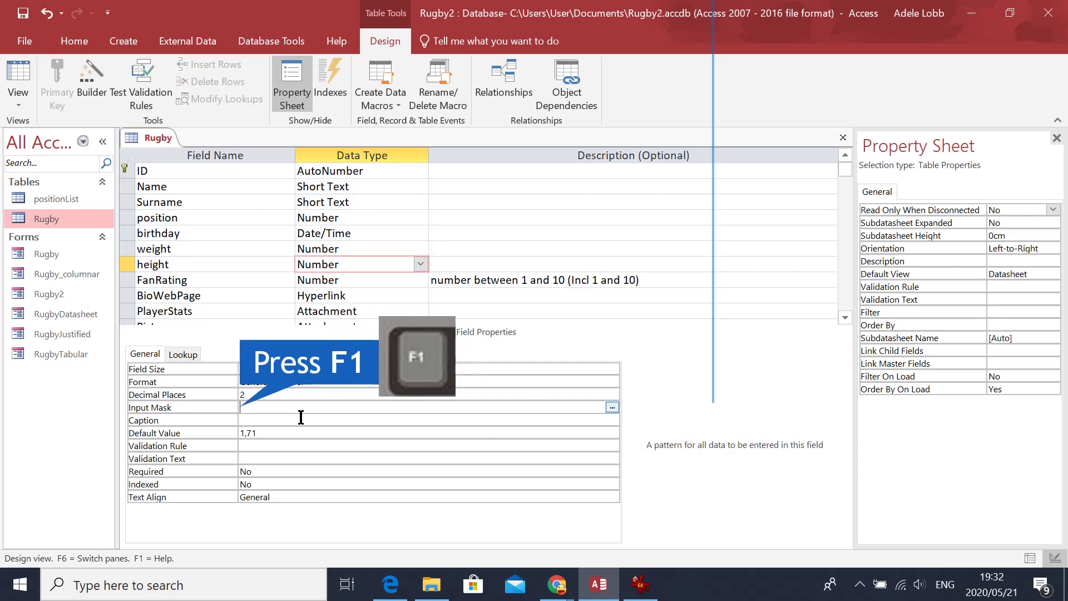
pyautogui.click(75, 41)
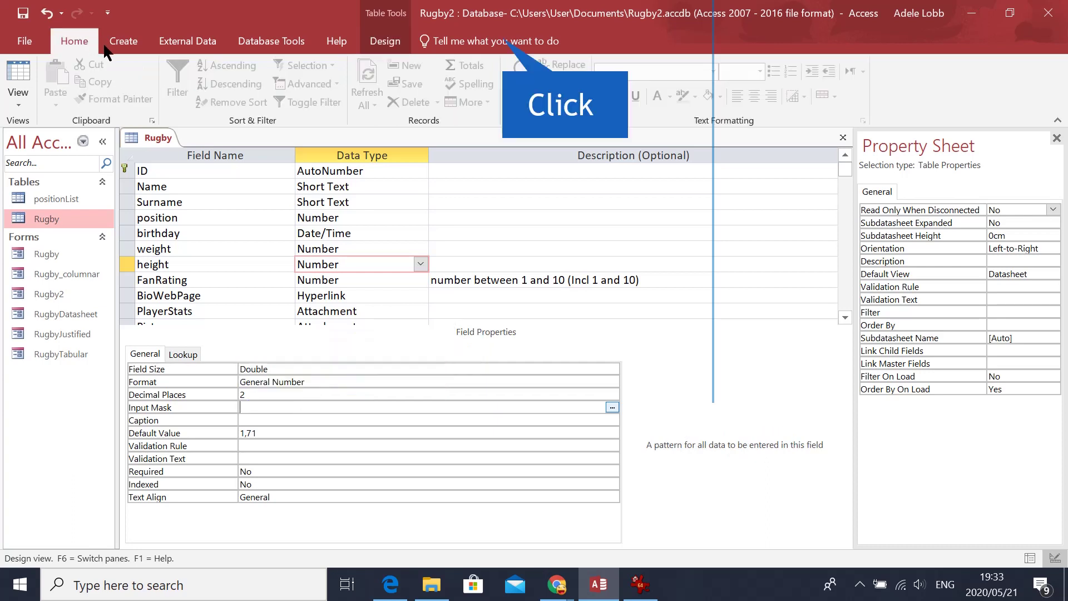
pyautogui.click(490, 42)
pyautogui.write('in')
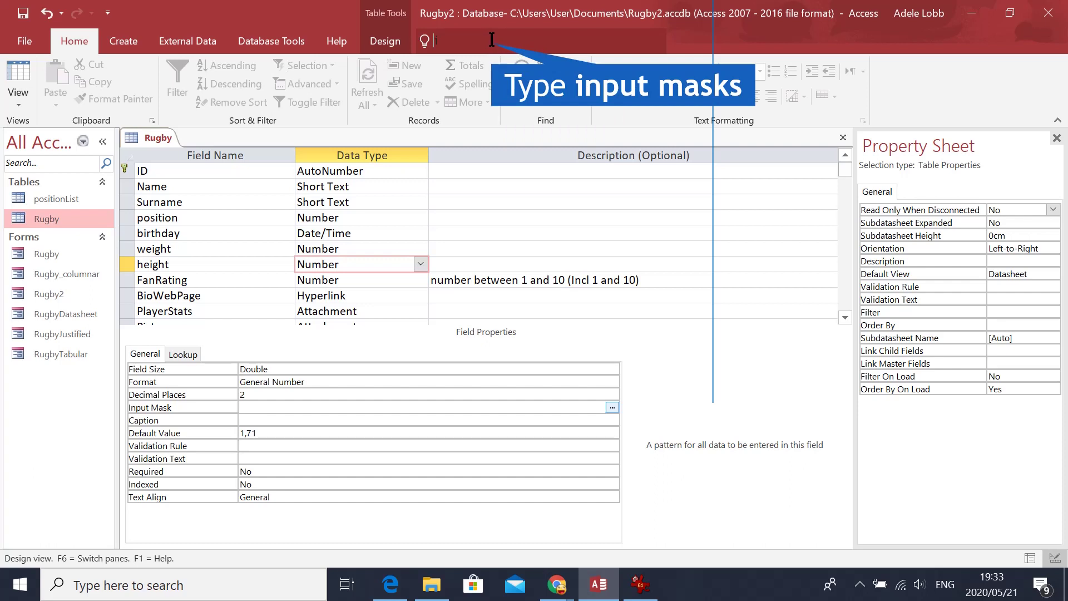
pyautogui.write('put masks')
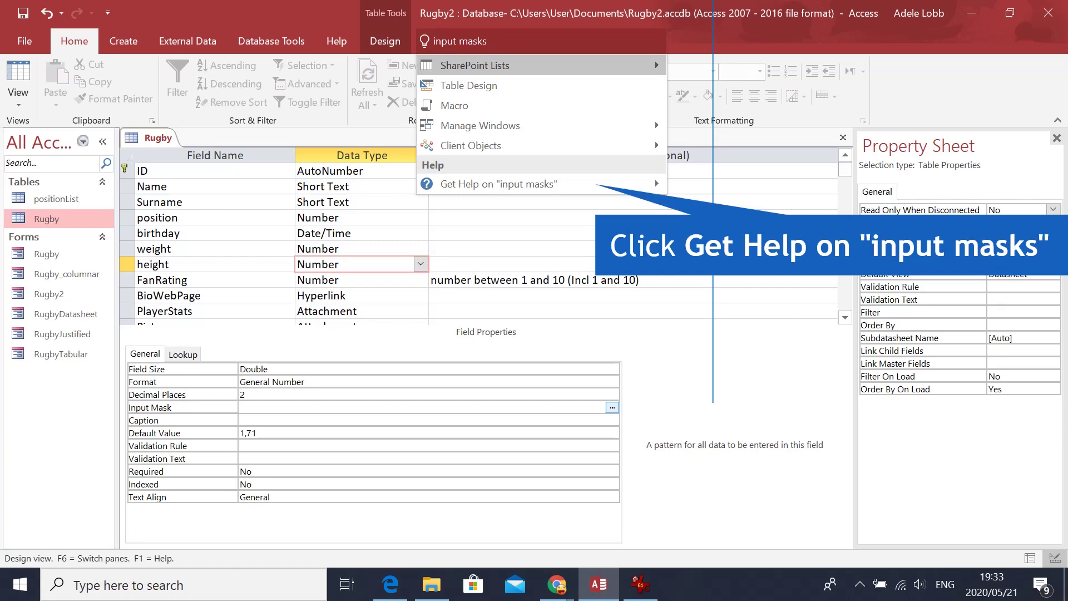
pyautogui.click(591, 186)
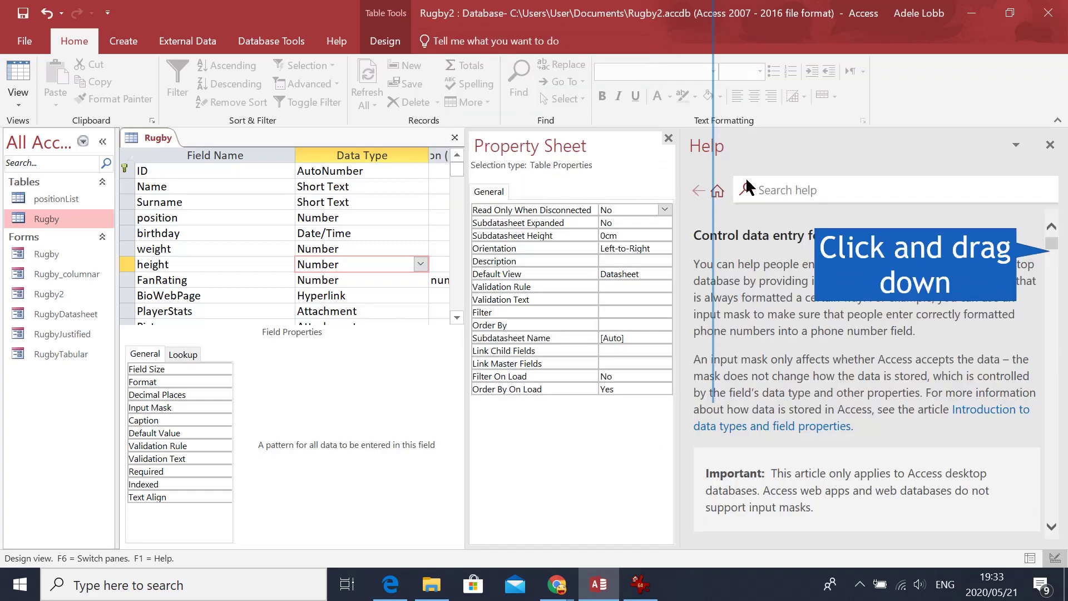
# - Examine the help article's table of characters that define input masks and their explanations
pyautogui.moveTo(1051, 243); pyautogui.dragTo(1052, 254)
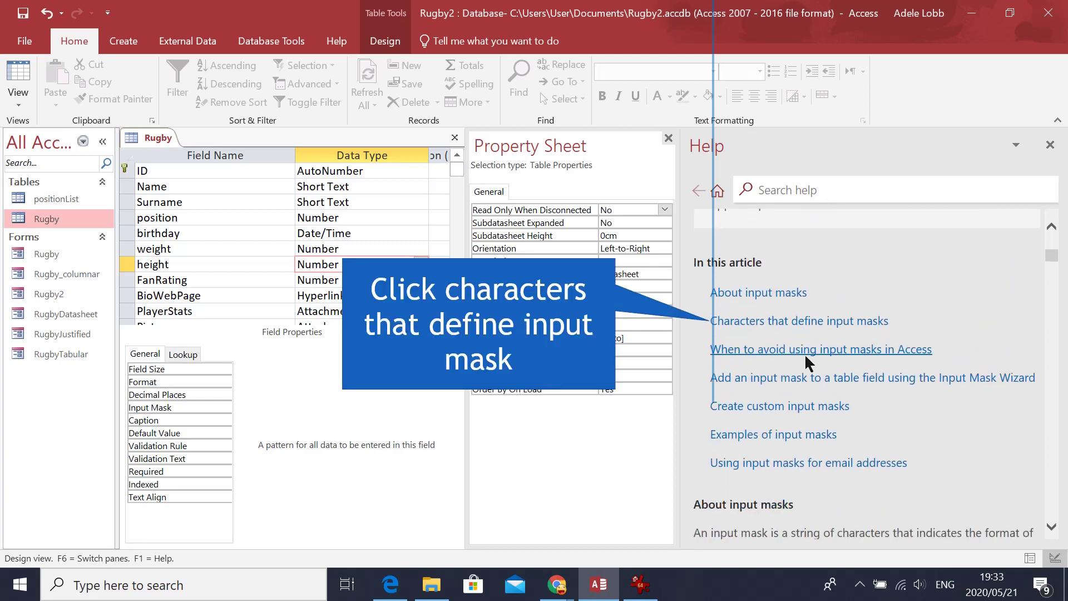
pyautogui.scroll(-1, 811, 357)
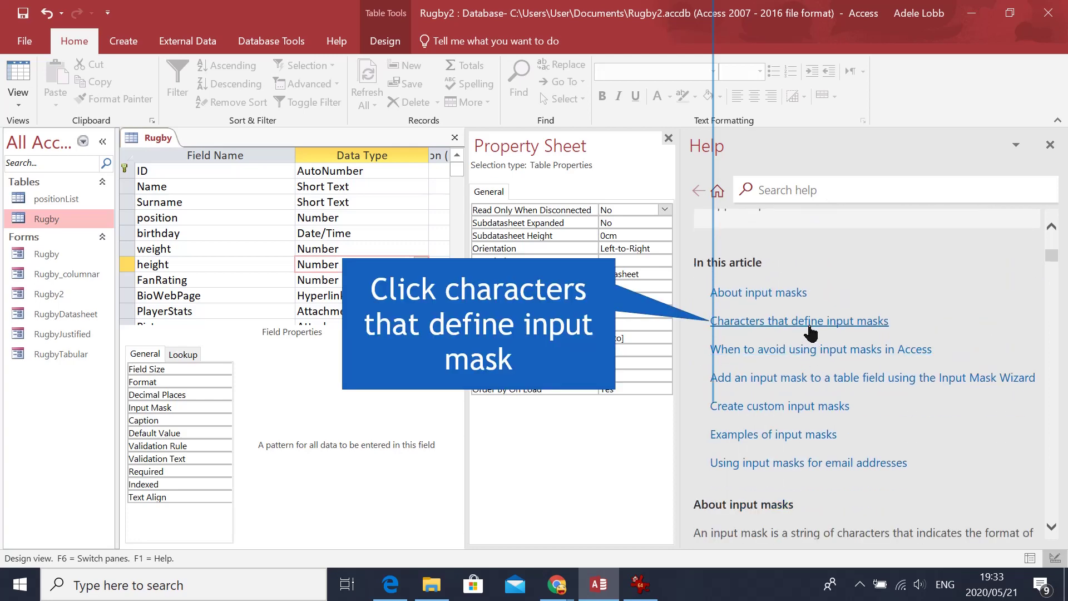
pyautogui.click(810, 328)
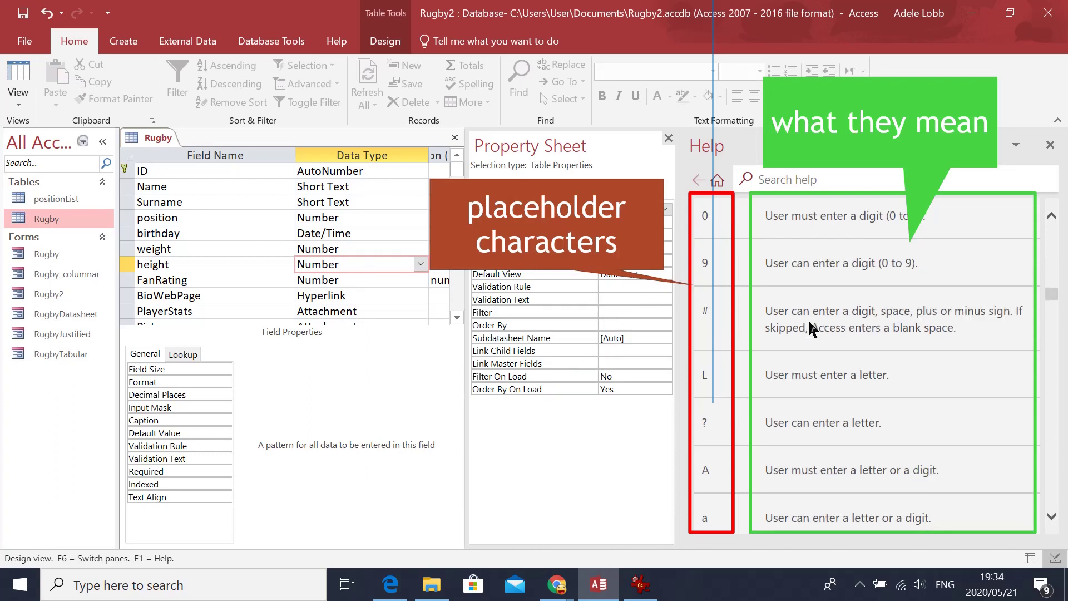
pyautogui.scroll(-3, 810, 325)
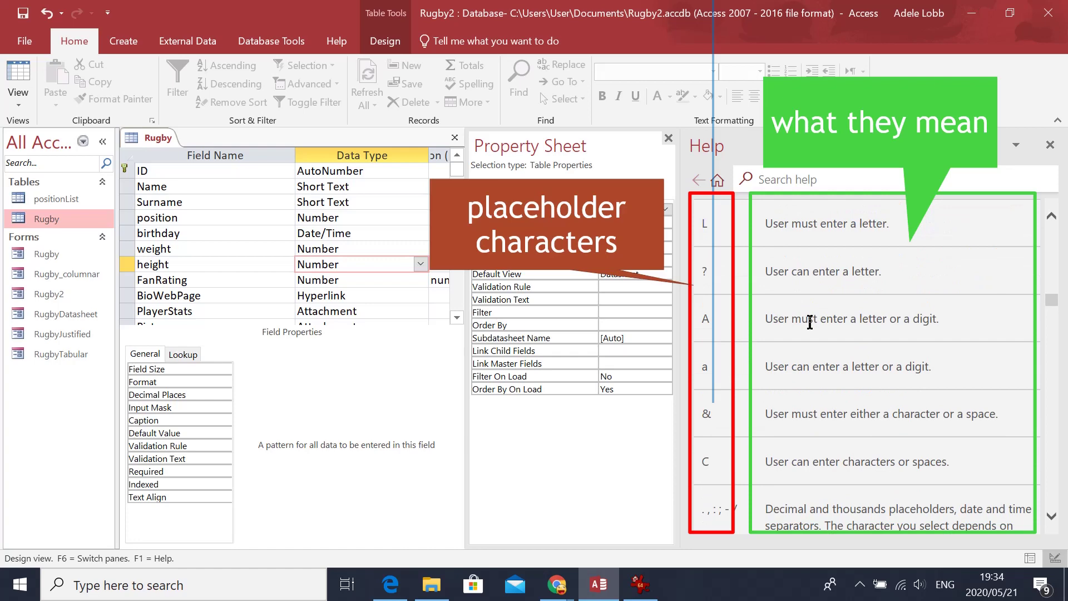
pyautogui.scroll(-2, 810, 323)
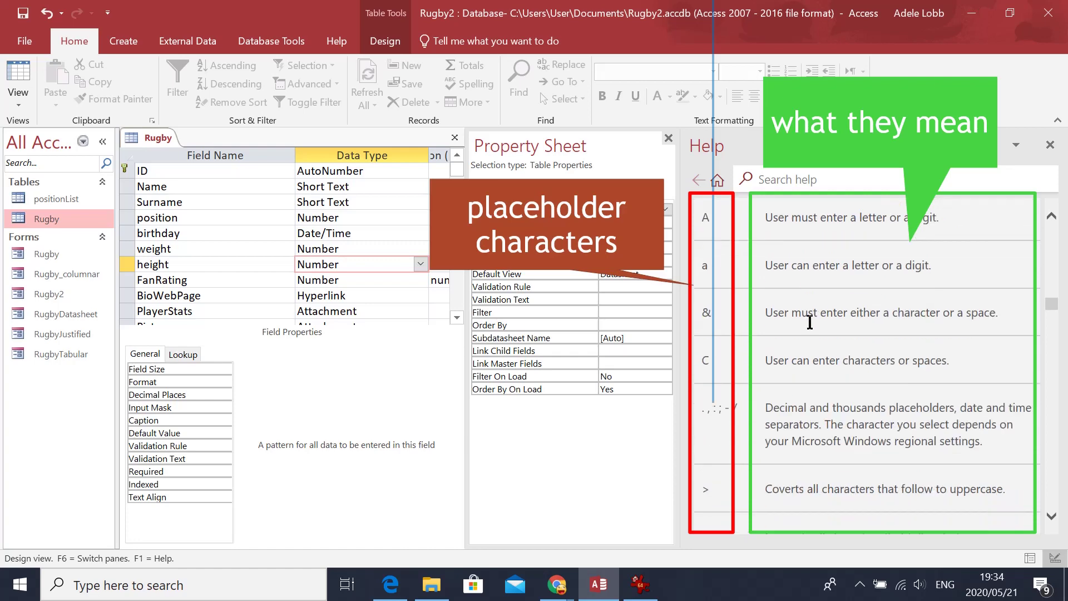
pyautogui.scroll(-4, 810, 323)
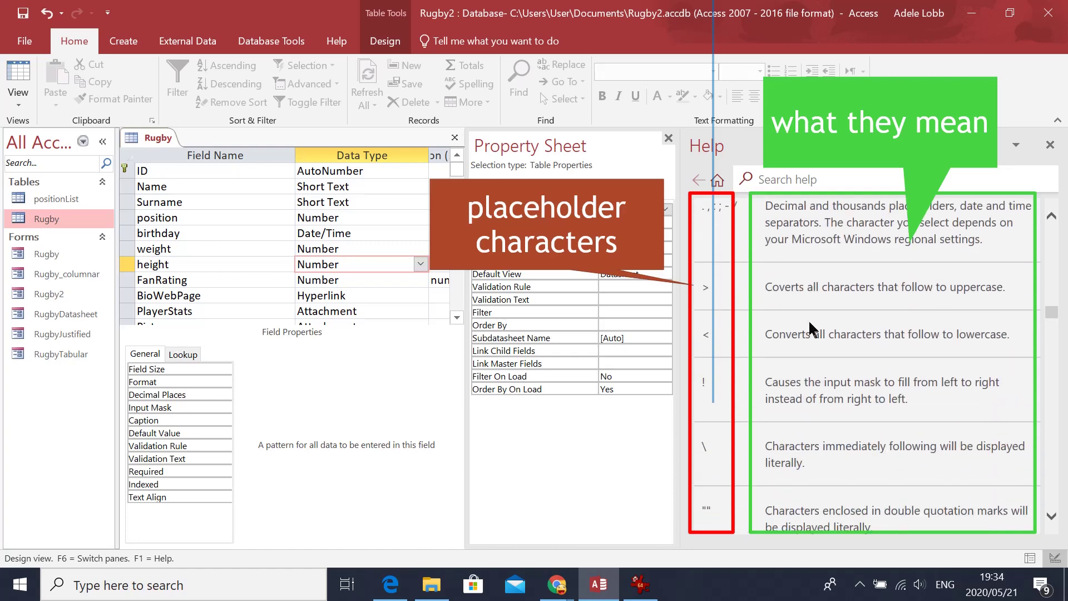
pyautogui.scroll(-1, 810, 324)
pyautogui.scroll(8, 809, 319)
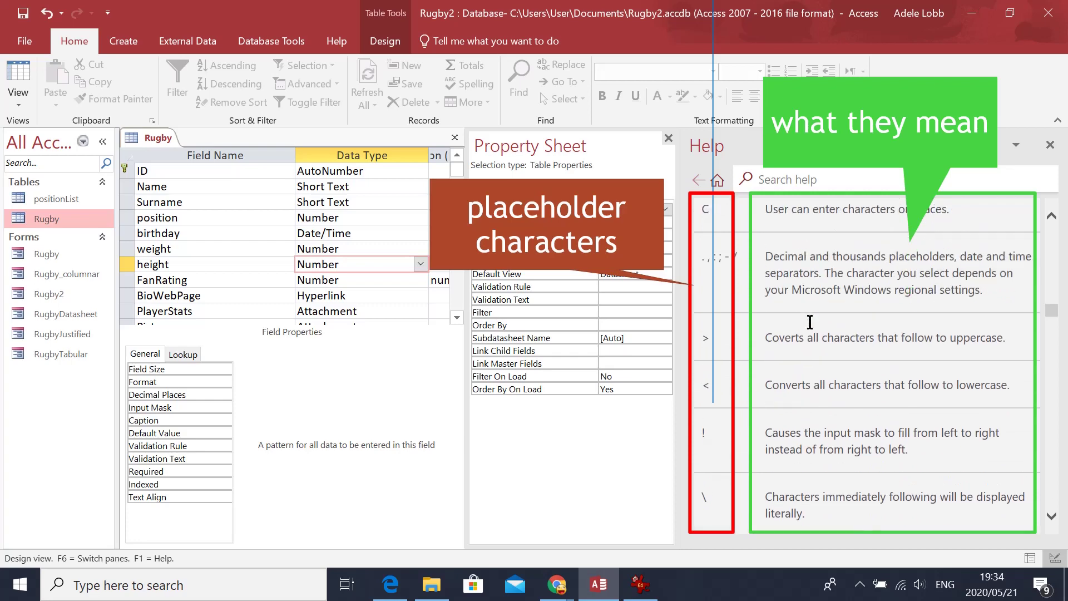
pyautogui.scroll(7, 809, 306)
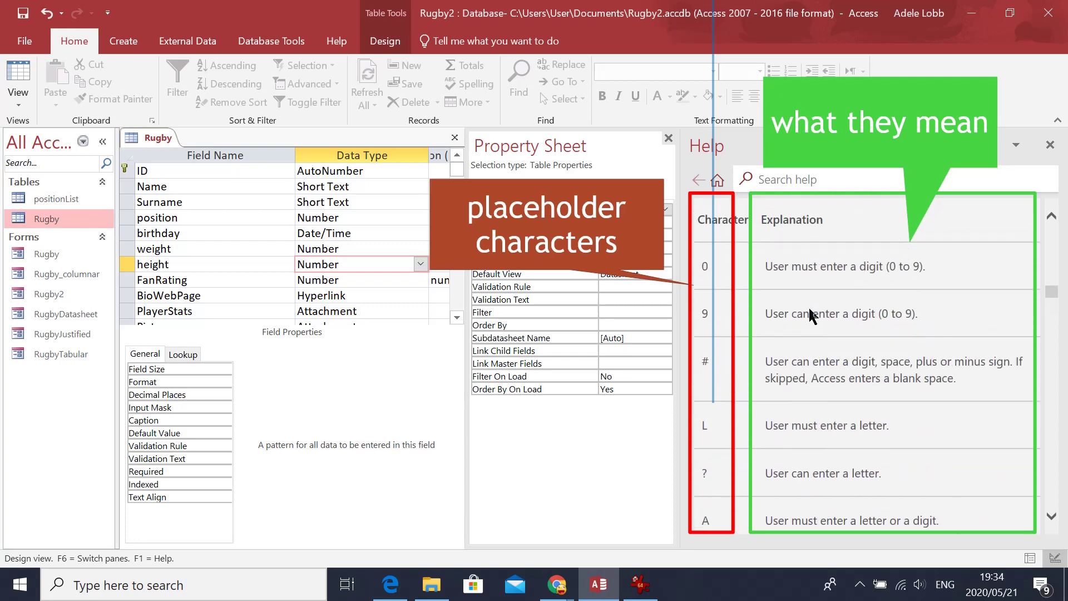
pyautogui.scroll(1, 809, 306)
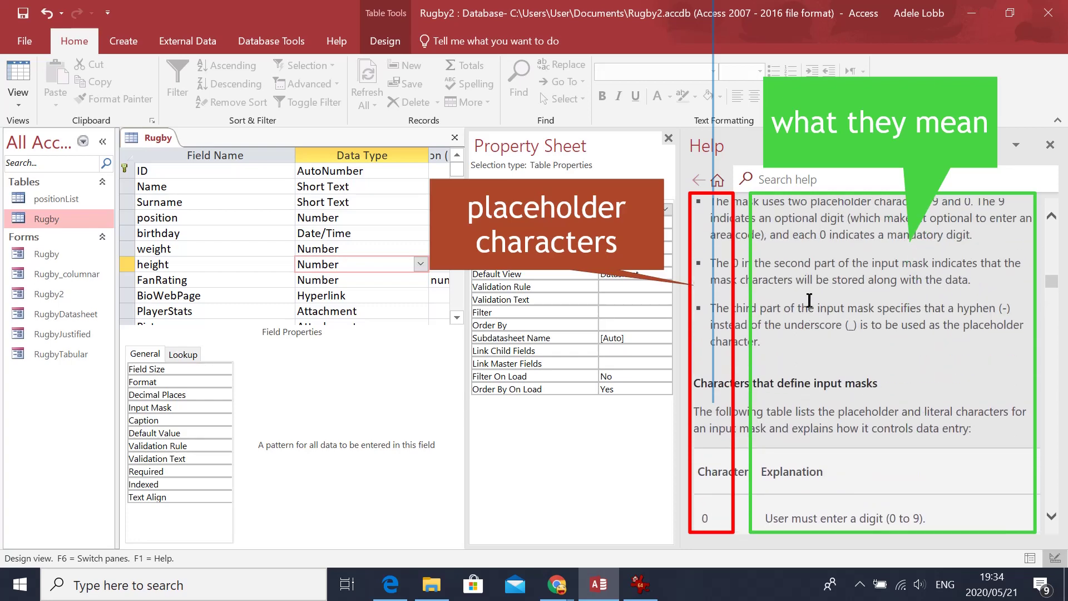
pyautogui.scroll(-3, 807, 295)
pyautogui.scroll(-2, 807, 295)
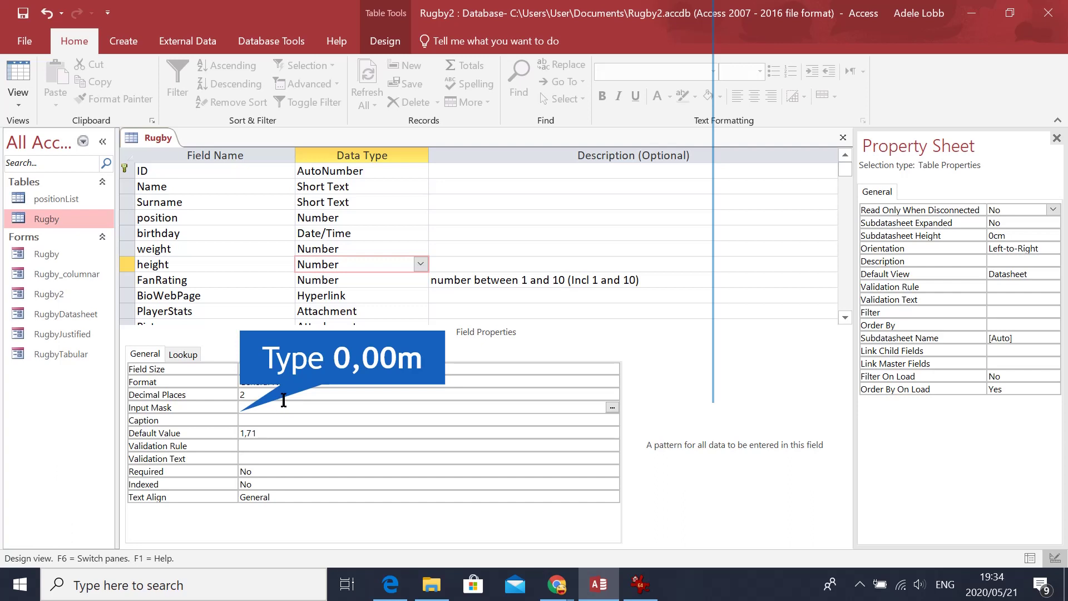
# - Set the height field's input mask to 0,00\m, save the table, and check the mask in a new record of the Rugby datasheet
pyautogui.write('0,00\\m')
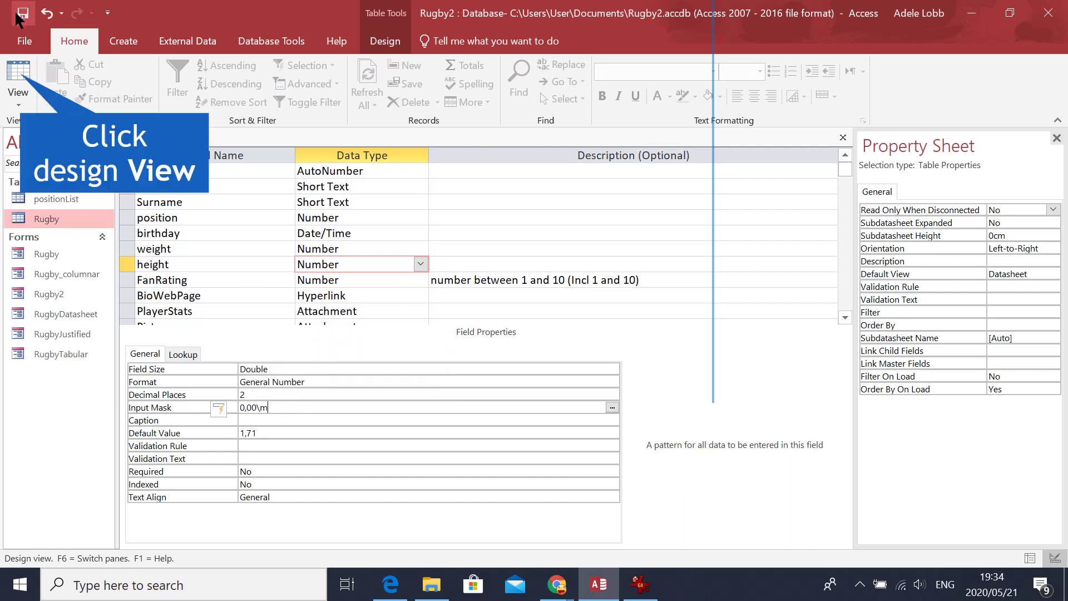
pyautogui.click(20, 70)
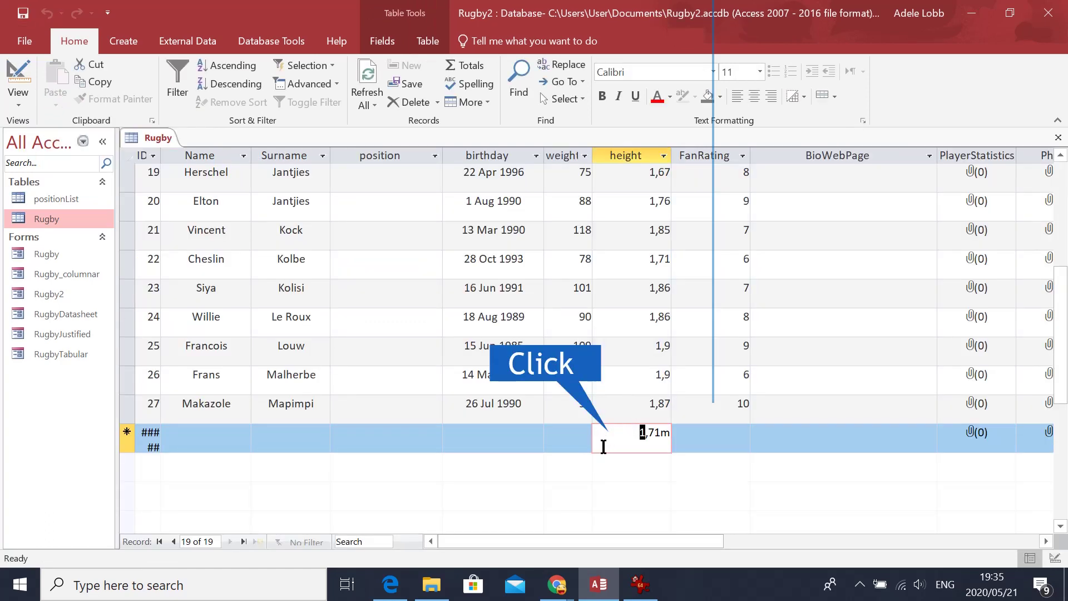
pyautogui.press('Tab')
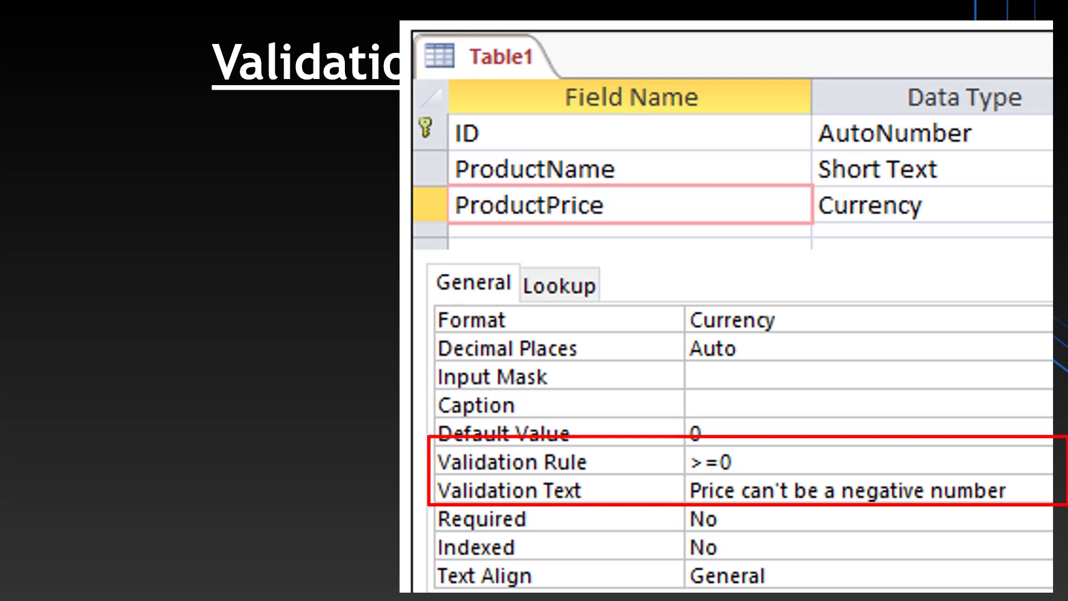
pyautogui.press('Right')
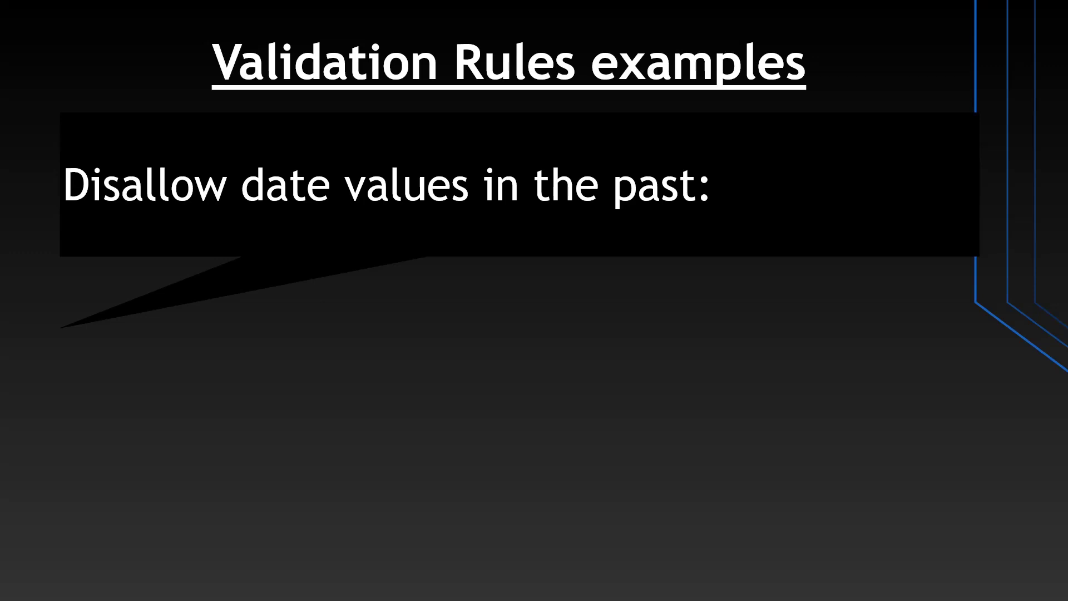
pyautogui.press('Right')
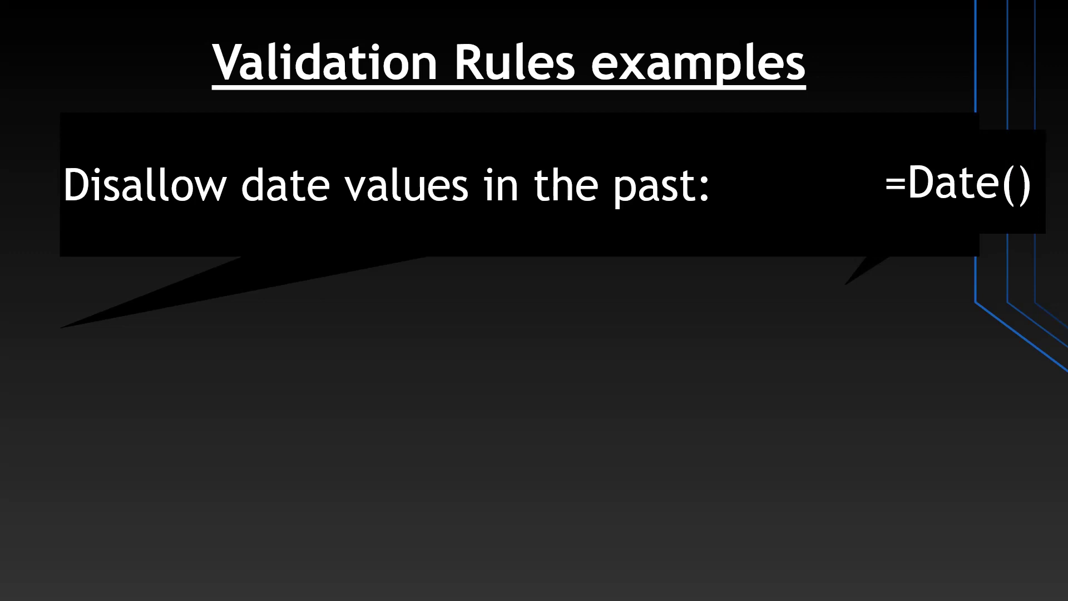
pyautogui.press('Right')
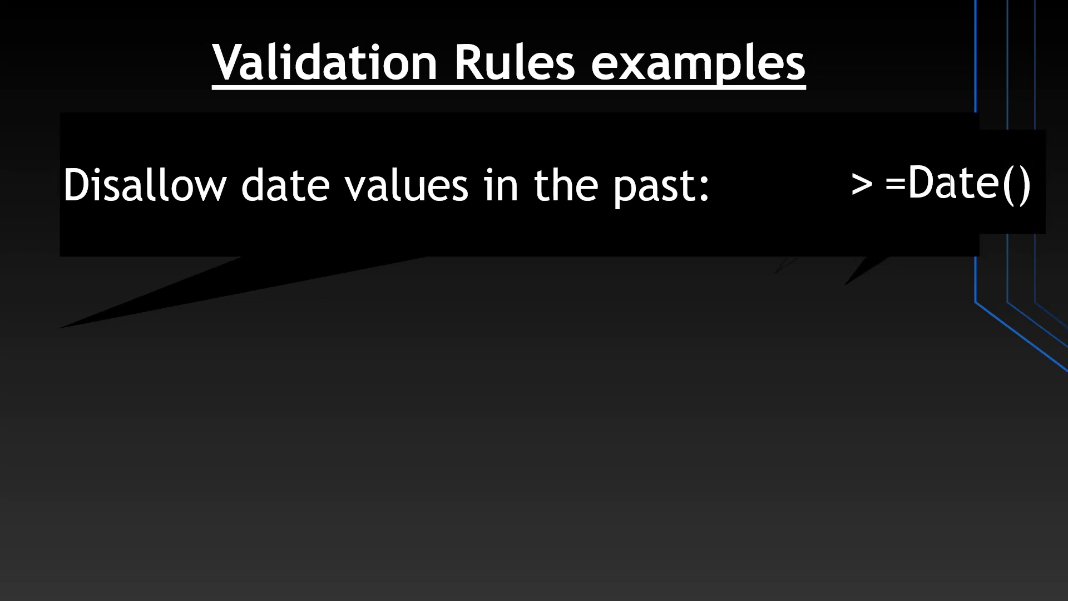